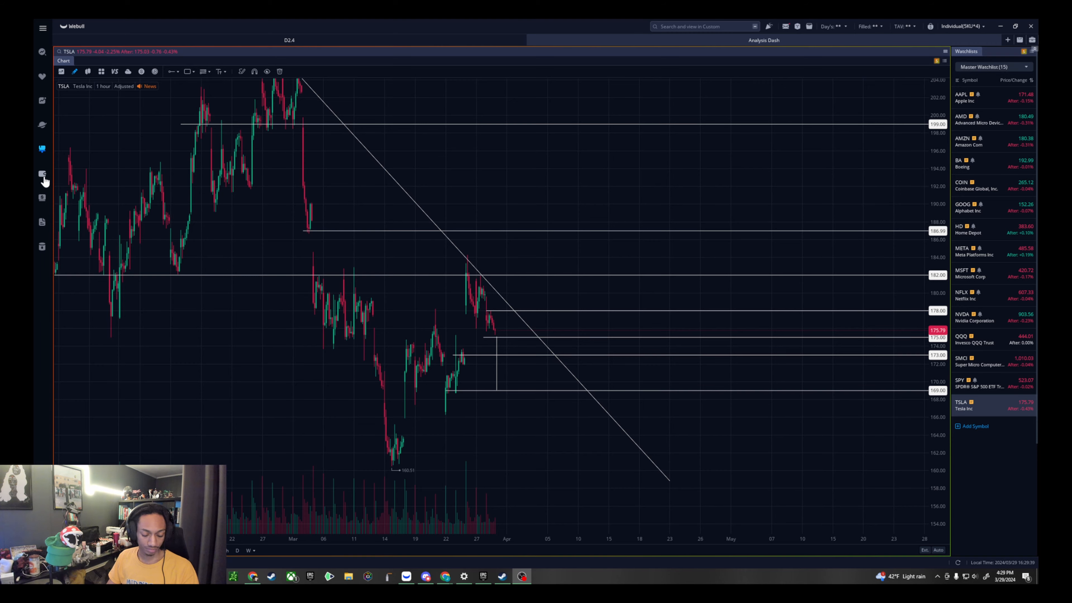
# - Look over the locked account page, the stock screener and the recently viewed watchlist
pyautogui.click(576, 336)
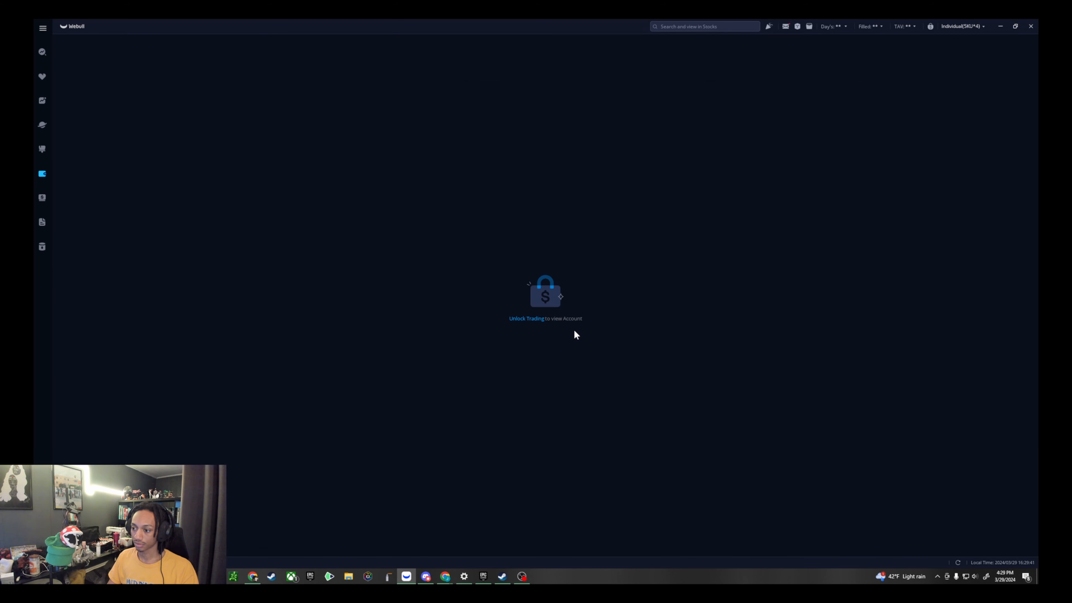
pyautogui.click(42, 52)
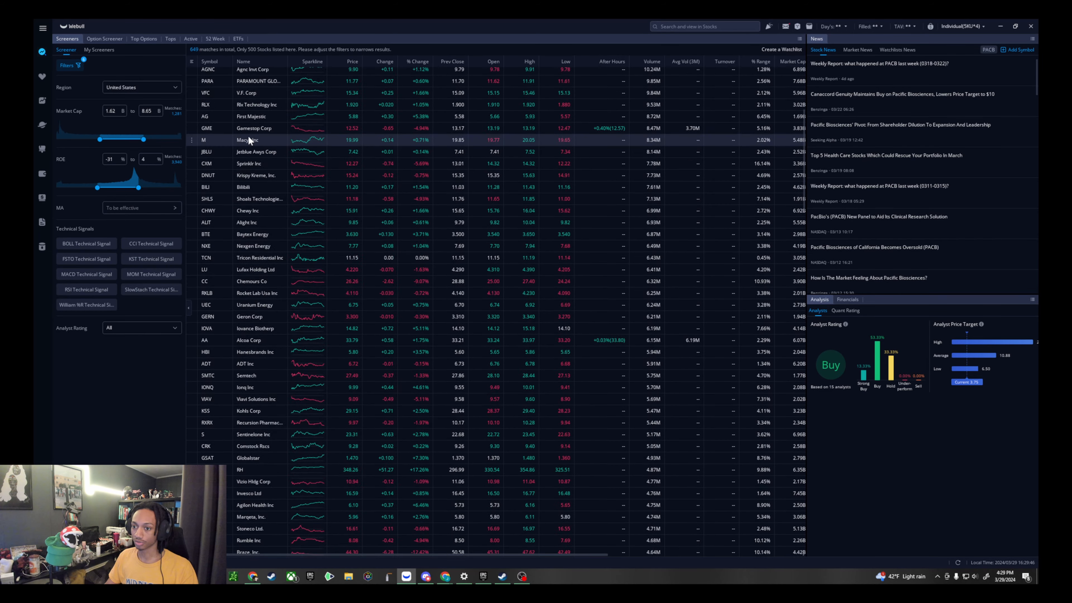
pyautogui.click(42, 77)
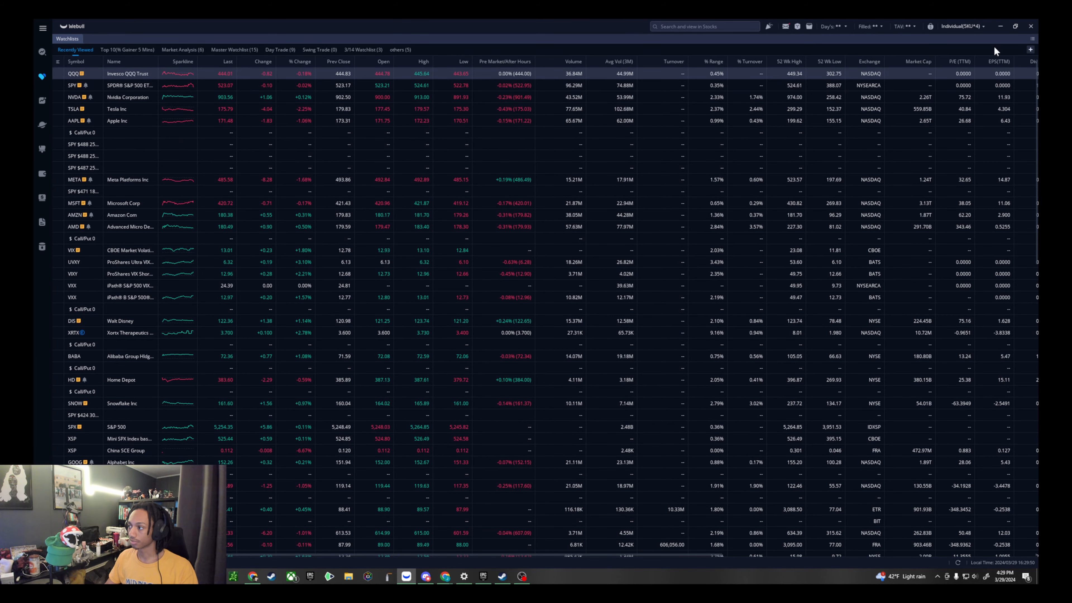
pyautogui.scroll(-3, 296, 211)
pyautogui.scroll(3, 121, 209)
pyautogui.scroll(1, 796, 114)
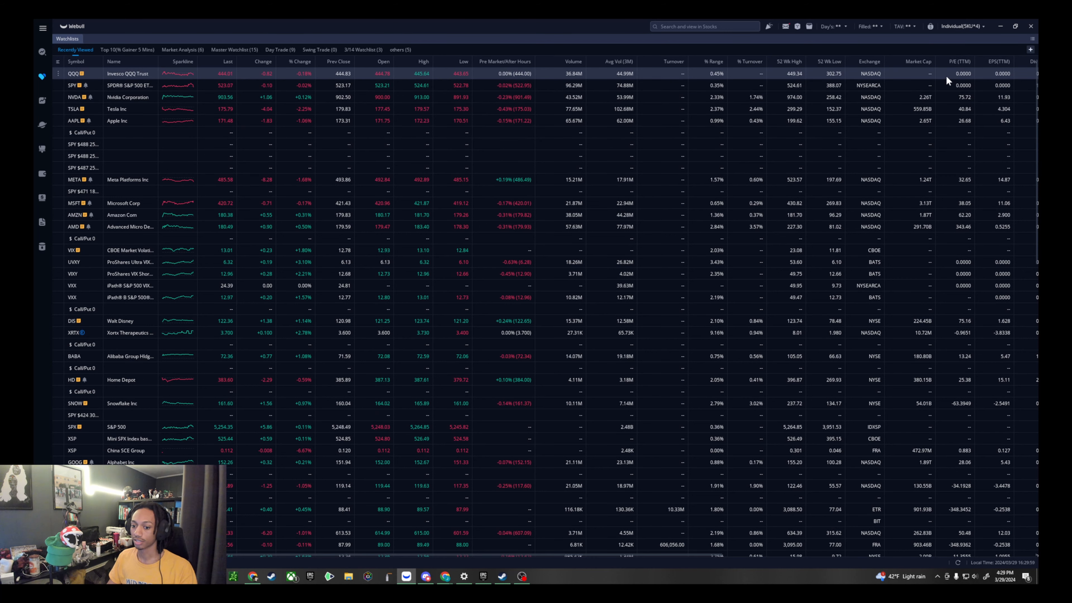
# - Create a new watchlist named "g" and open it
pyautogui.click(1030, 51)
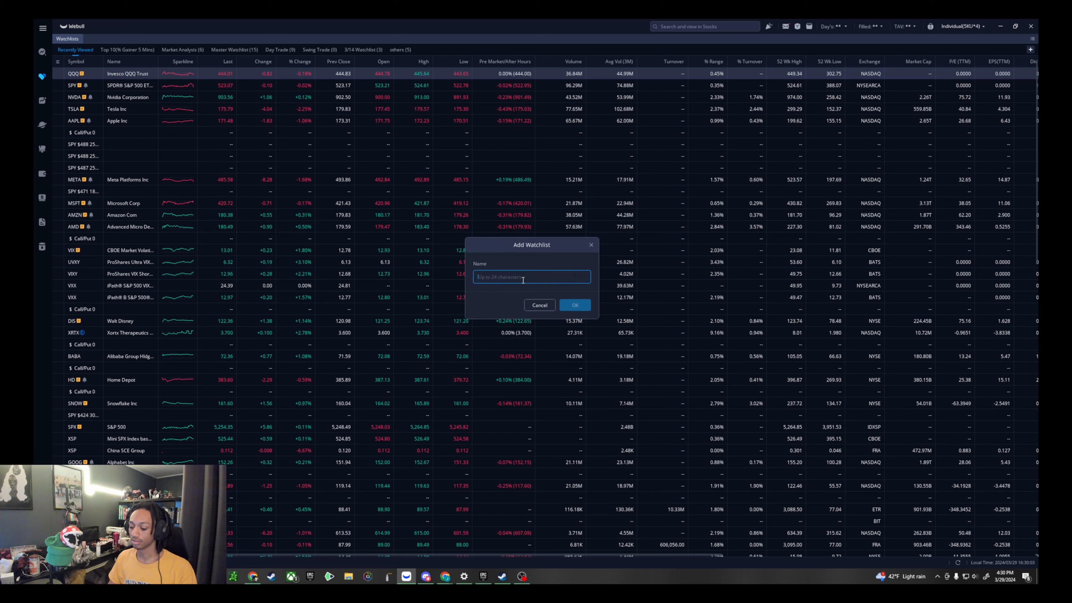
pyautogui.write('g')
pyautogui.click(566, 303)
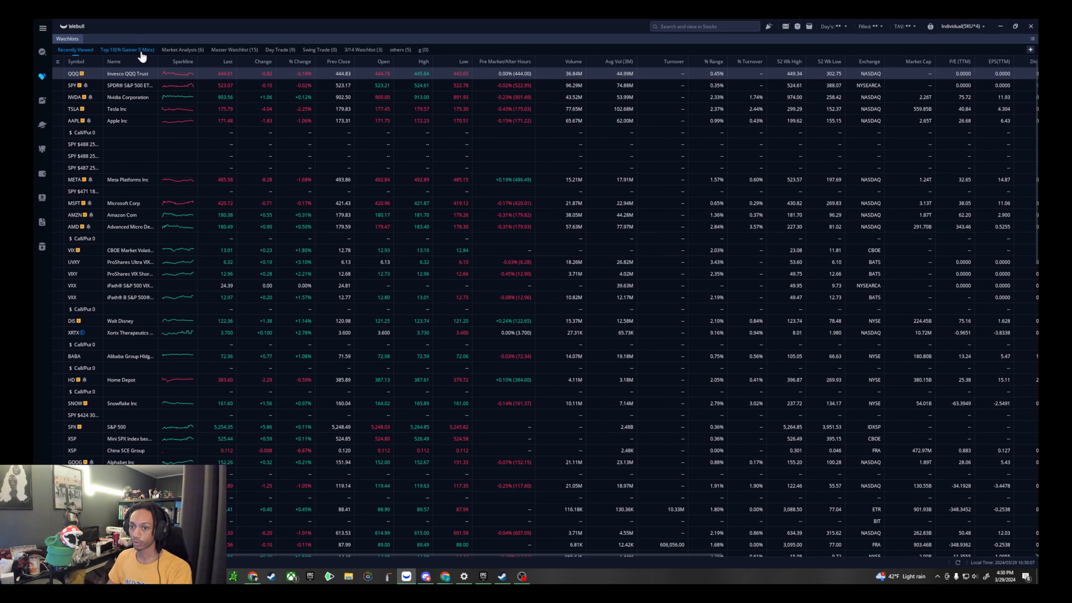
pyautogui.click(422, 51)
# - Browse the search history of symbols that can be added to watchlist "g", then leave without adding any
pyautogui.click(550, 306)
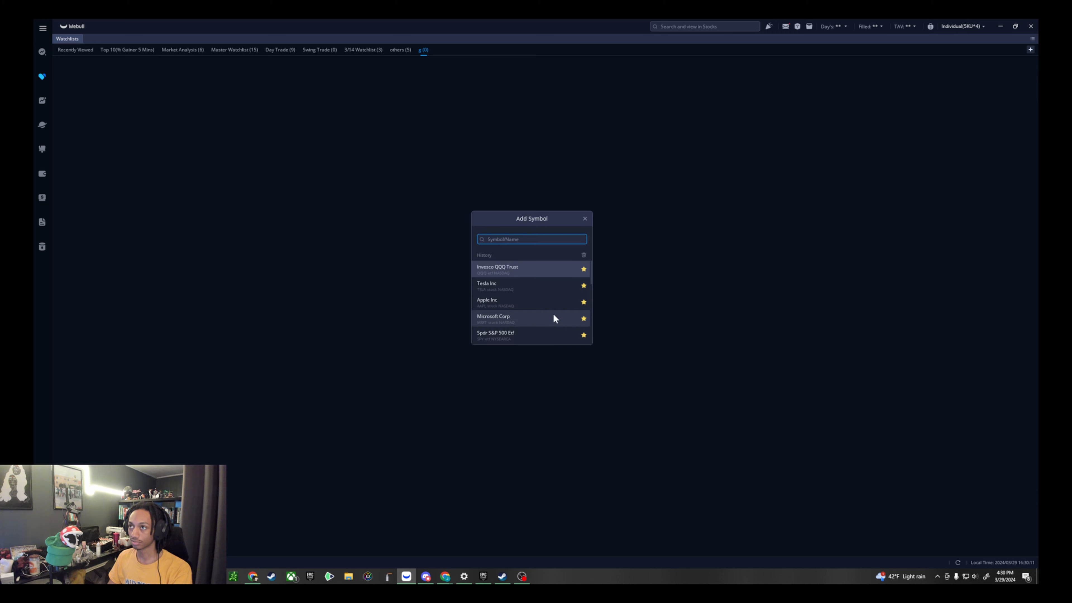
pyautogui.scroll(-3, 512, 316)
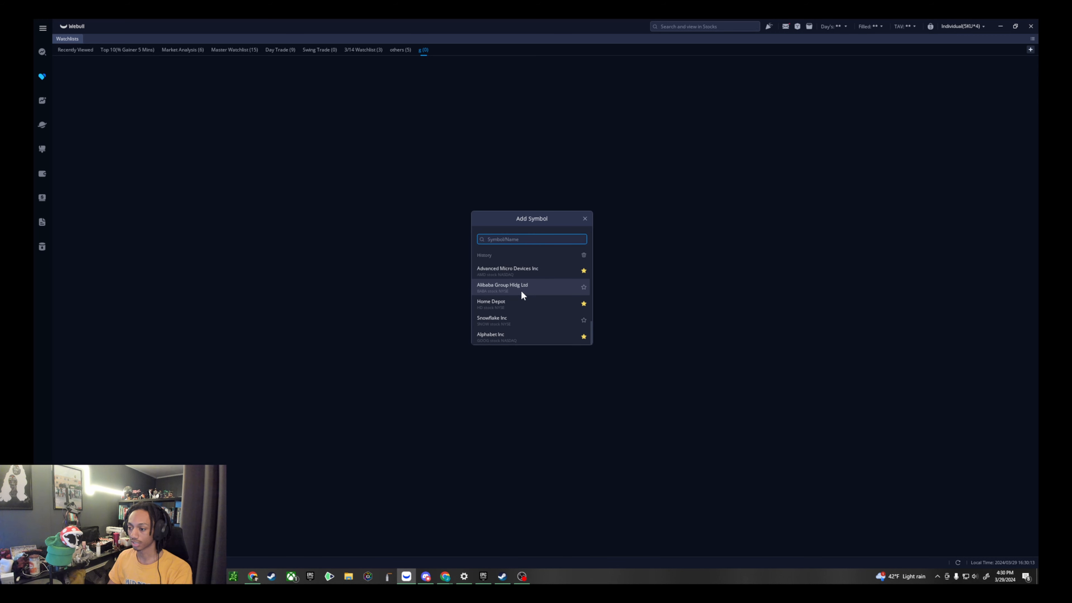
pyautogui.click(585, 219)
# - Open the stocks page and examine the SPY one-minute chart and the options view
pyautogui.click(40, 104)
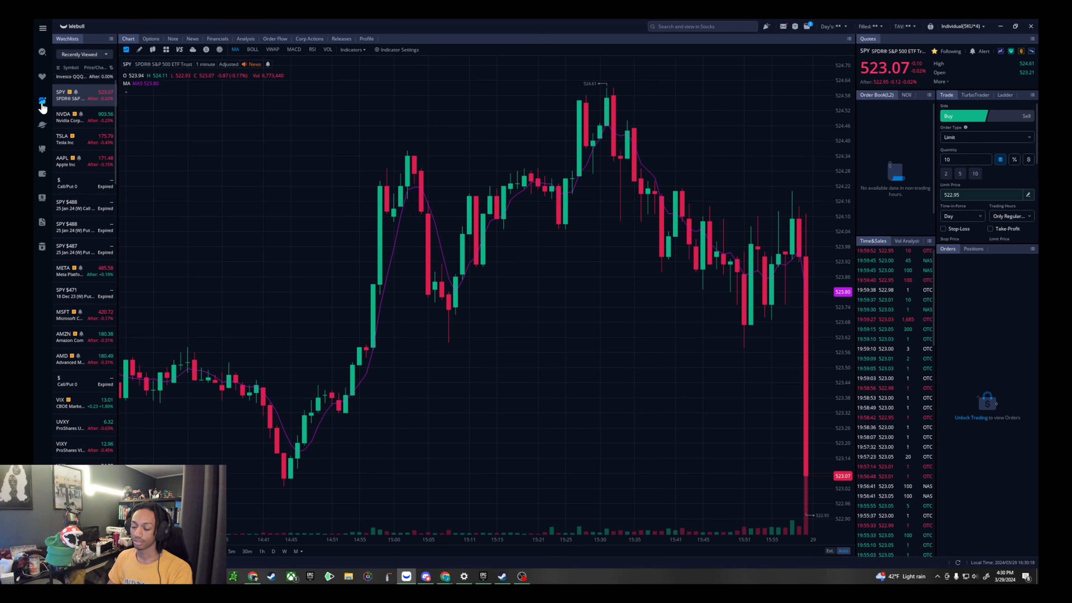
pyautogui.scroll(3, 606, 180)
pyautogui.scroll(4, 778, 179)
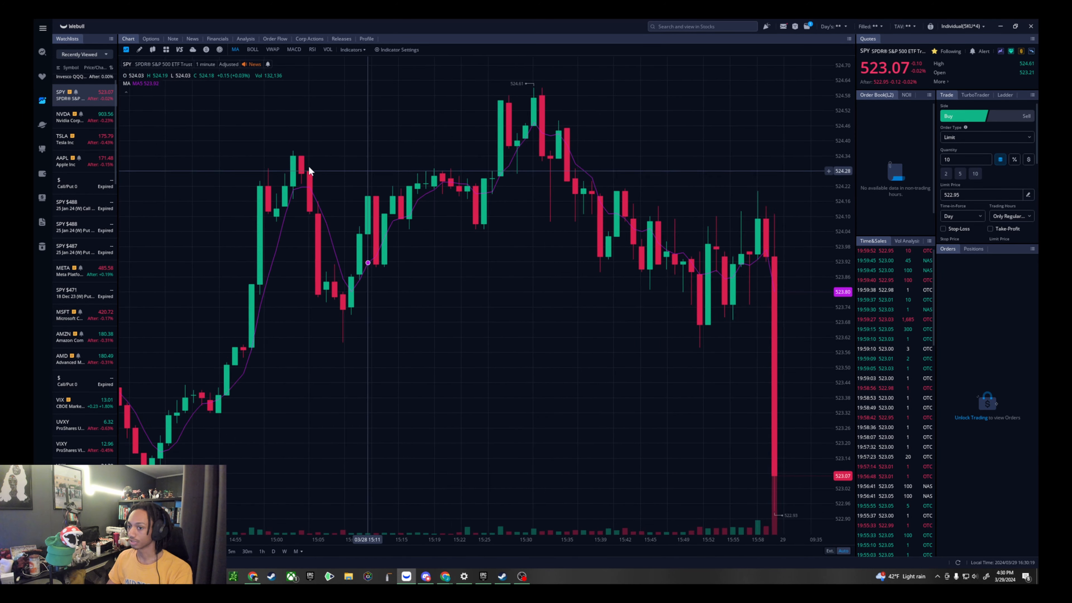
pyautogui.scroll(-3, 385, 168)
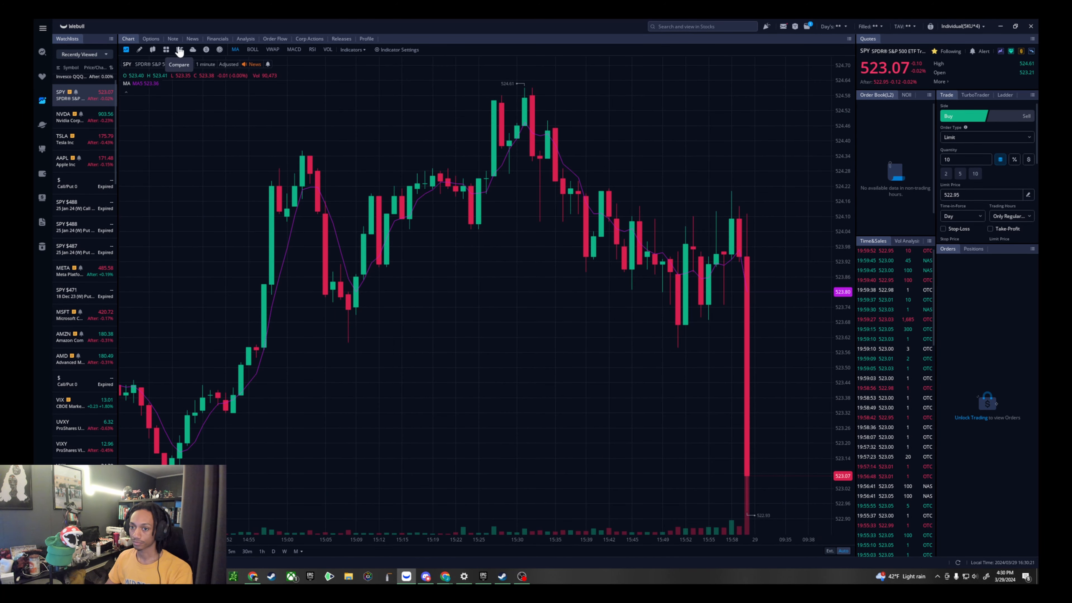
pyautogui.click(149, 39)
pyautogui.click(129, 39)
pyautogui.scroll(-1, 586, 146)
# - Widen the quotes and order book area by narrowing the SPY chart
pyautogui.scroll(-1, 884, 123)
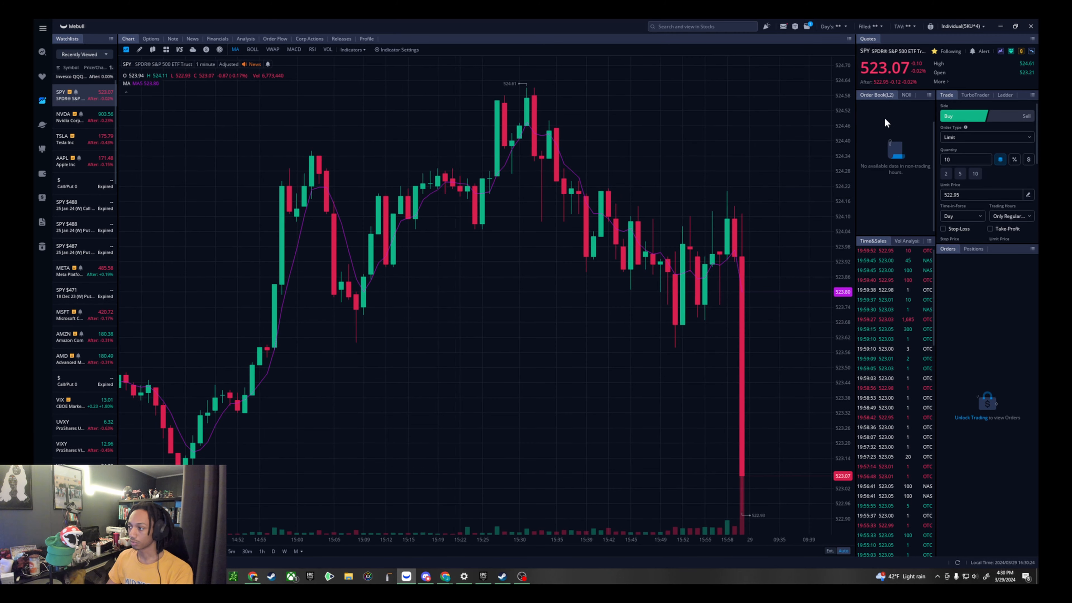
pyautogui.moveTo(857, 141); pyautogui.dragTo(758, 161)
pyautogui.scroll(-3, 94, 120)
pyautogui.scroll(2, 146, 149)
pyautogui.scroll(3, 80, 113)
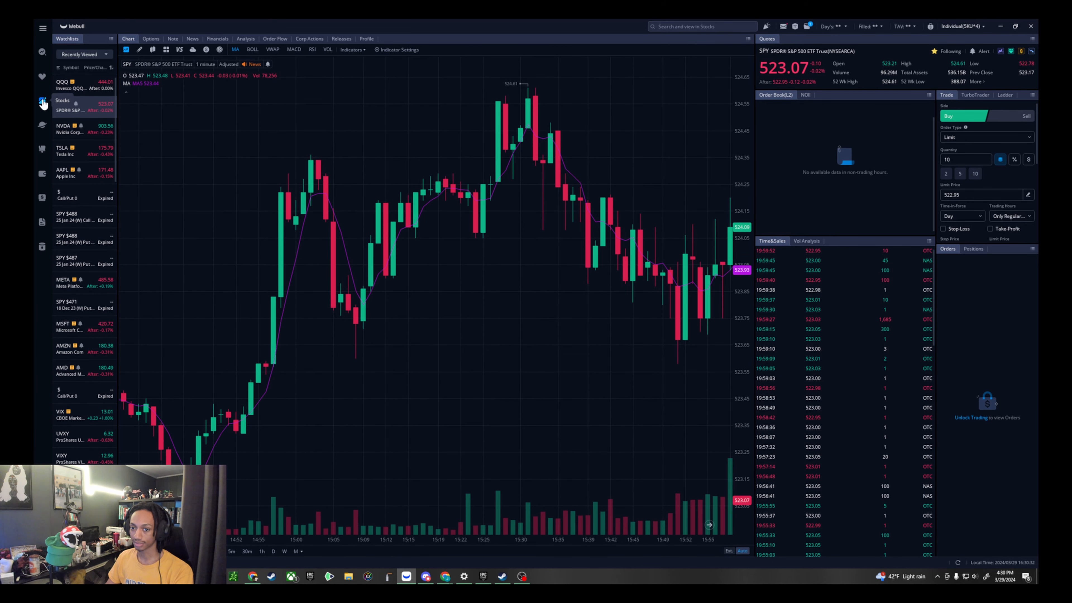
# - Switch the stocks page from the recently viewed list to watchlist "g"
pyautogui.click(75, 239)
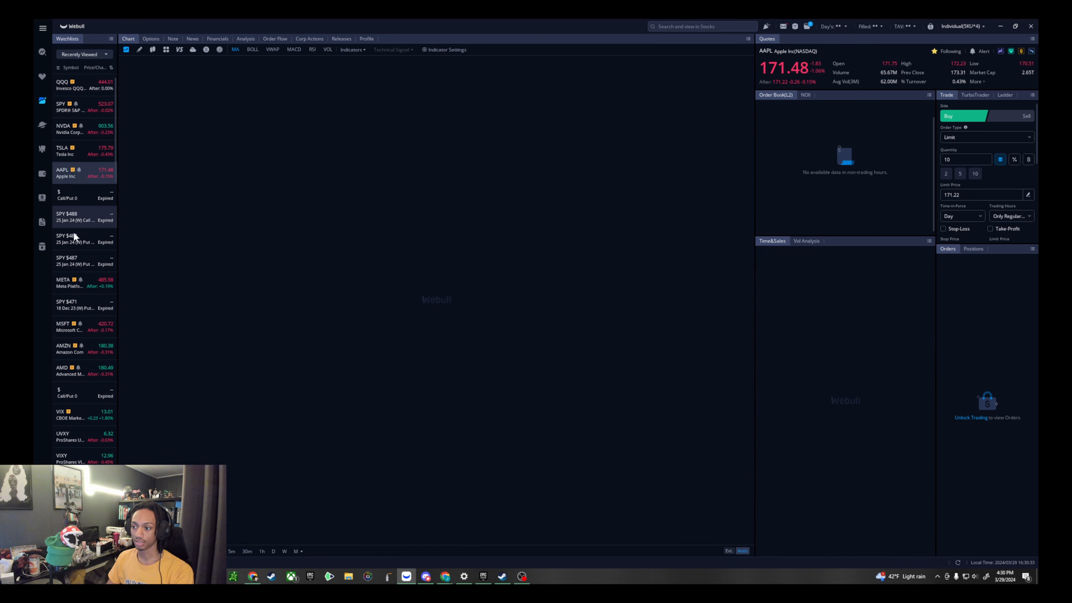
pyautogui.click(92, 55)
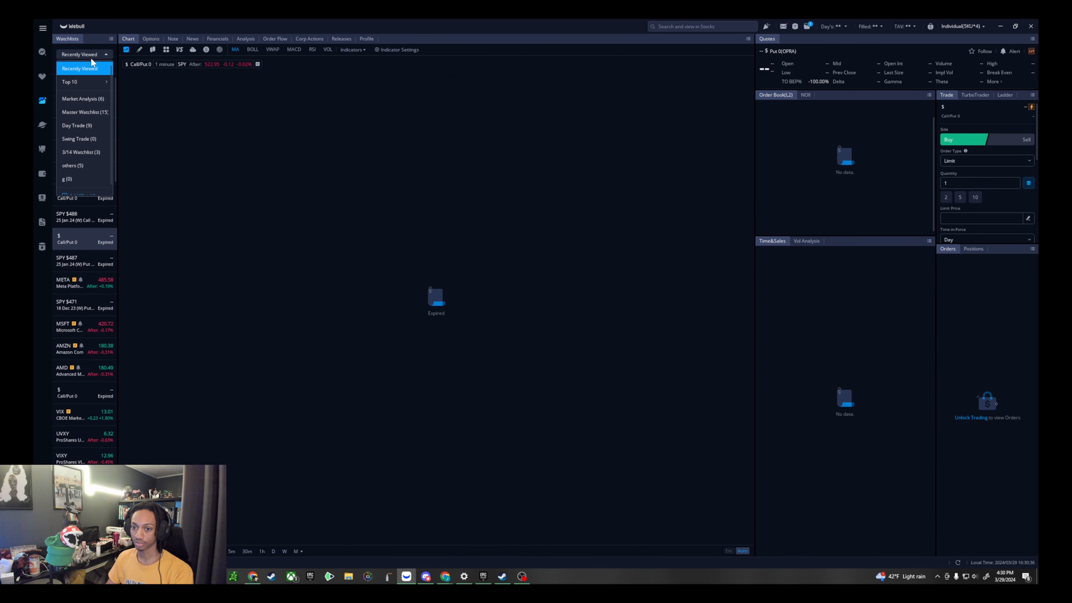
pyautogui.scroll(-1, 87, 127)
pyautogui.click(89, 173)
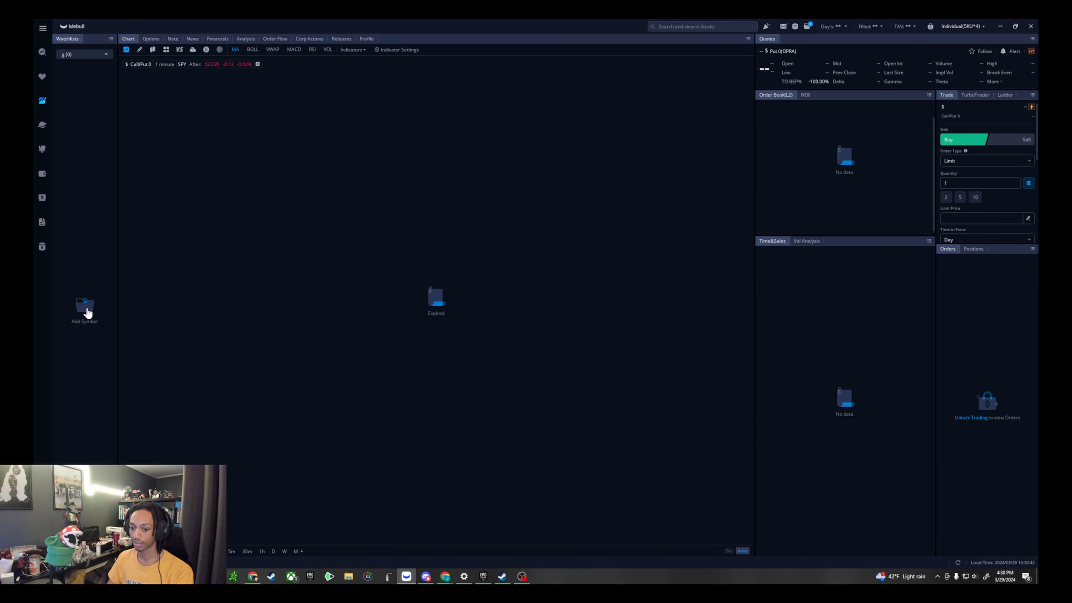
# - Add Apple Inc to watchlist "g" and display its chart
pyautogui.click(88, 312)
pyautogui.click(541, 300)
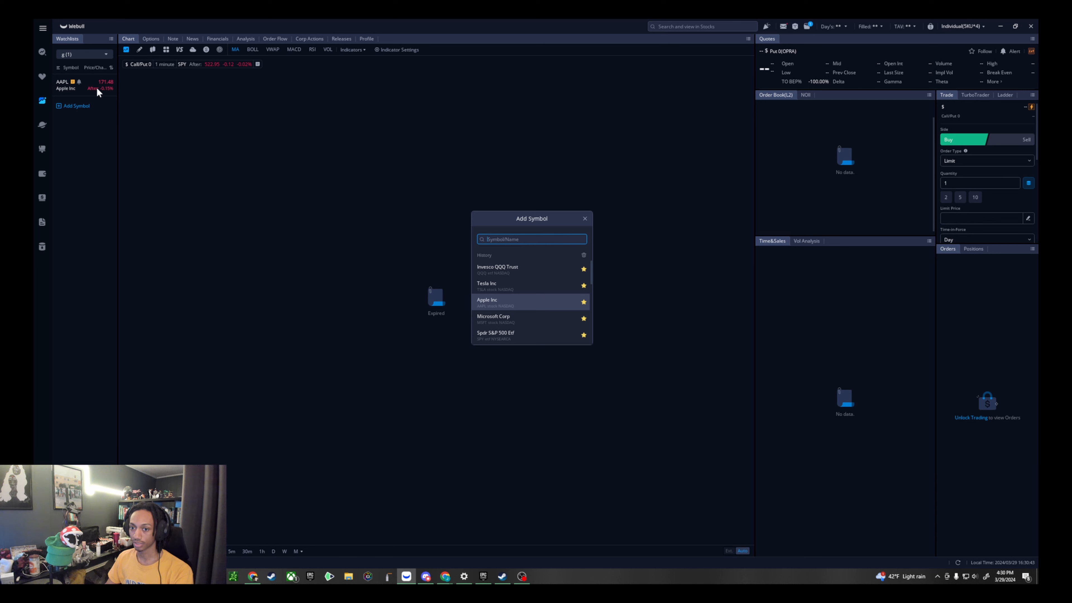
pyautogui.click(585, 218)
pyautogui.click(85, 84)
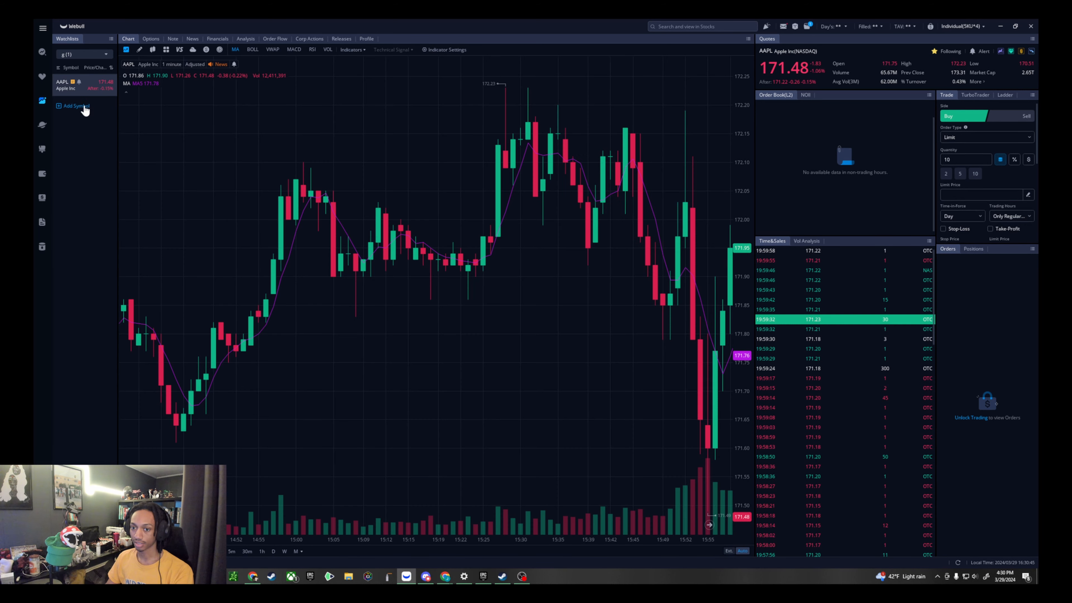
# - Add Microsoft Corp to watchlist "g"
pyautogui.click(76, 106)
pyautogui.click(524, 319)
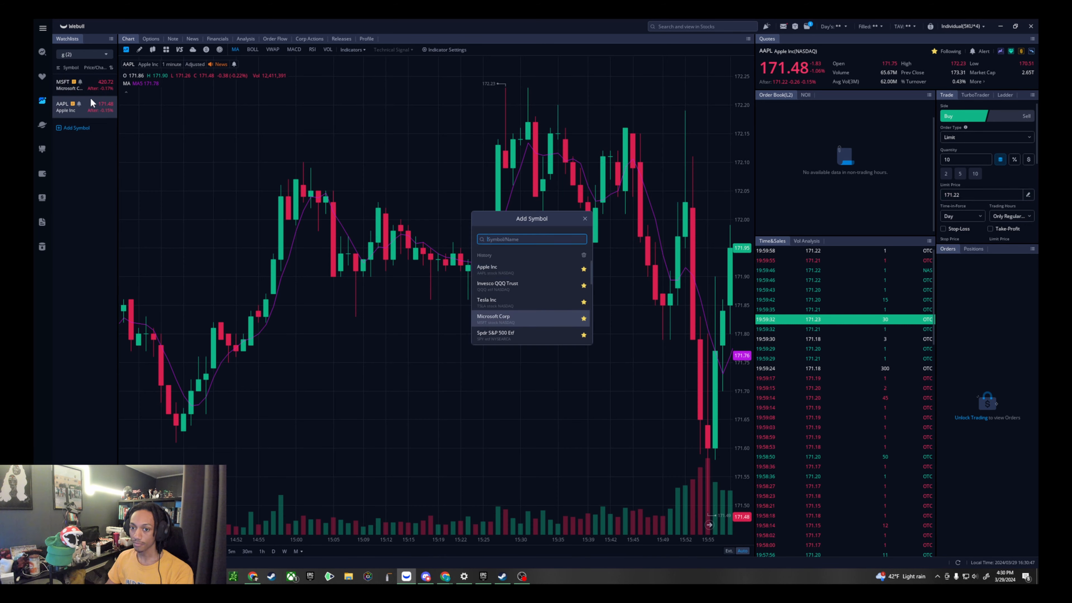
pyautogui.click(585, 218)
# - Compare the MSFT and AAPL charts by alternating between the two symbols in watchlist "g", ending on MSFT
pyautogui.click(79, 81)
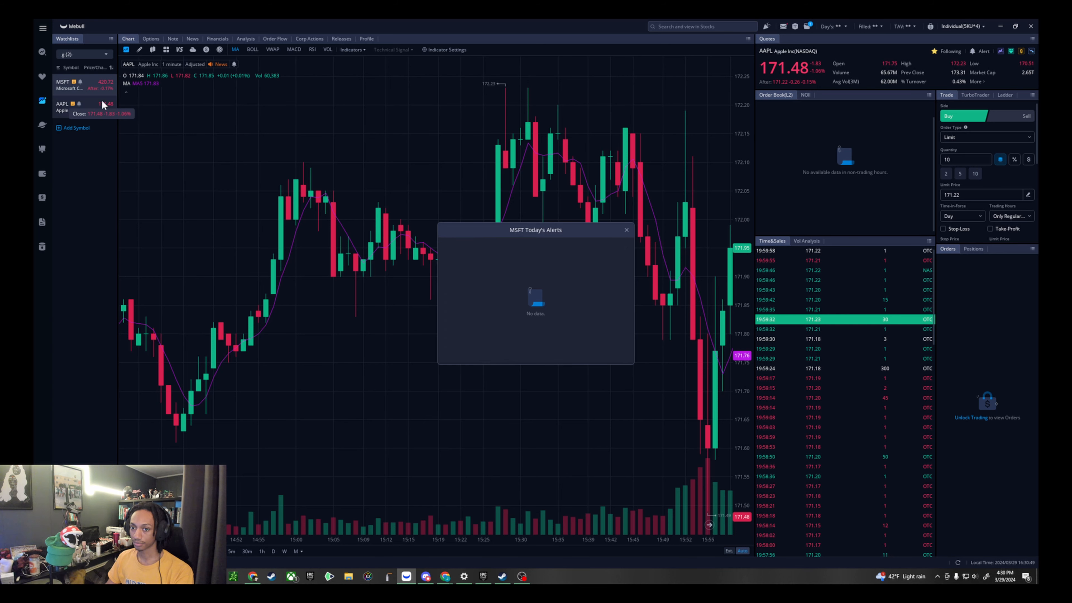
pyautogui.click(627, 229)
pyautogui.click(80, 85)
pyautogui.click(101, 107)
pyautogui.click(101, 84)
pyautogui.click(101, 106)
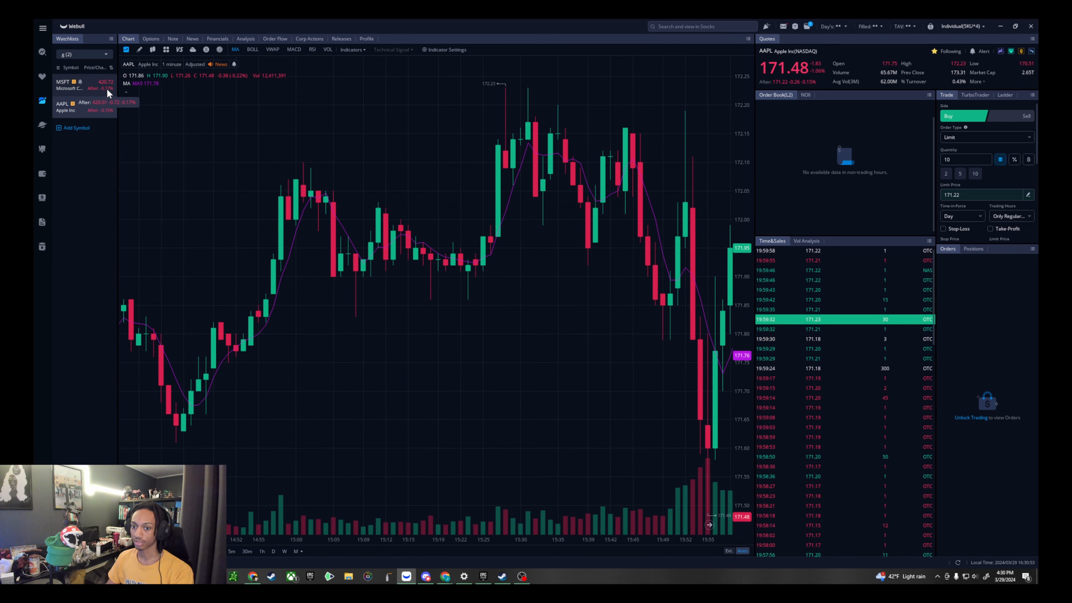
pyautogui.click(102, 84)
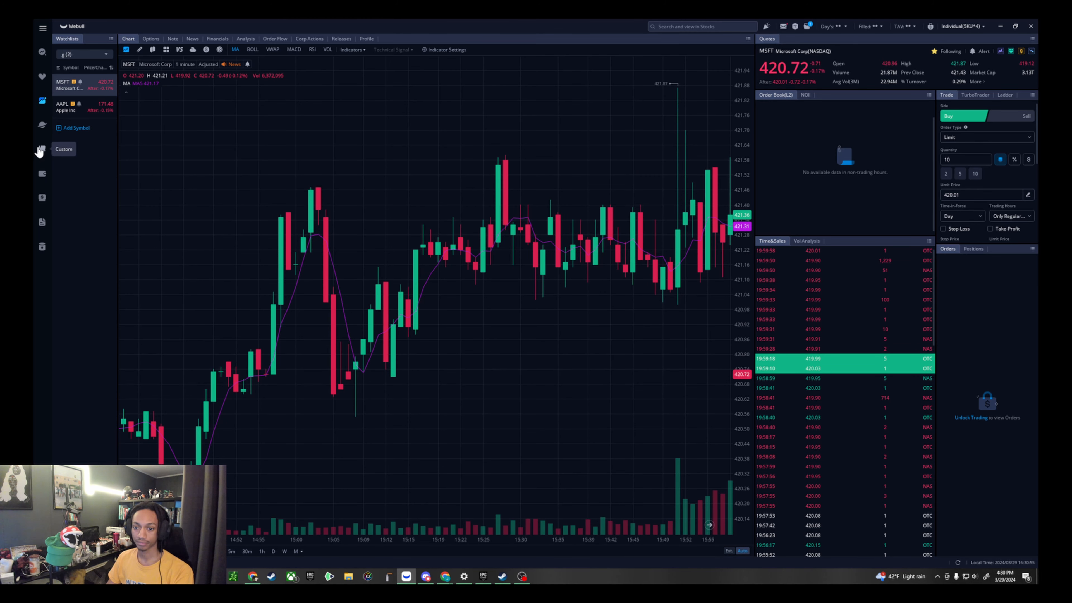
# - Open the markets page, list the most active US stocks by volume and browse the earnings calendar
pyautogui.click(42, 148)
pyautogui.click(42, 125)
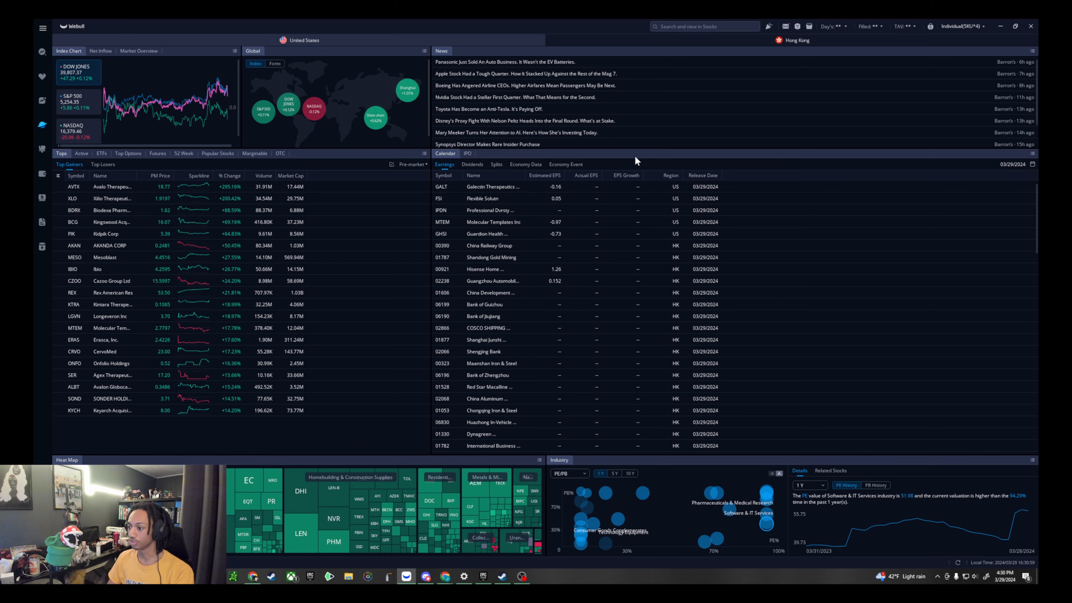
pyautogui.click(82, 154)
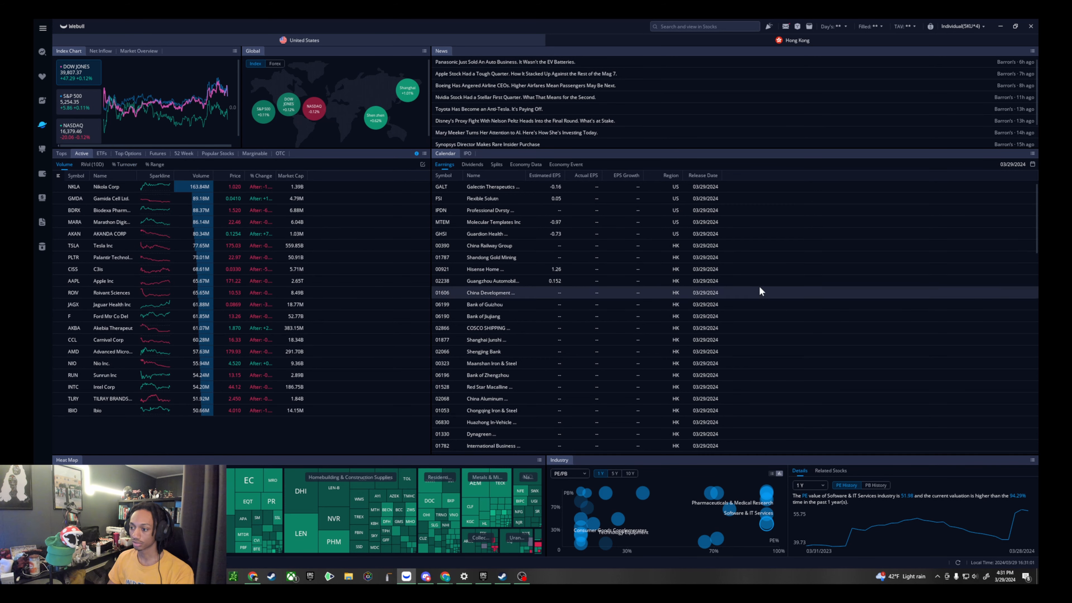
pyautogui.scroll(-5, 758, 286)
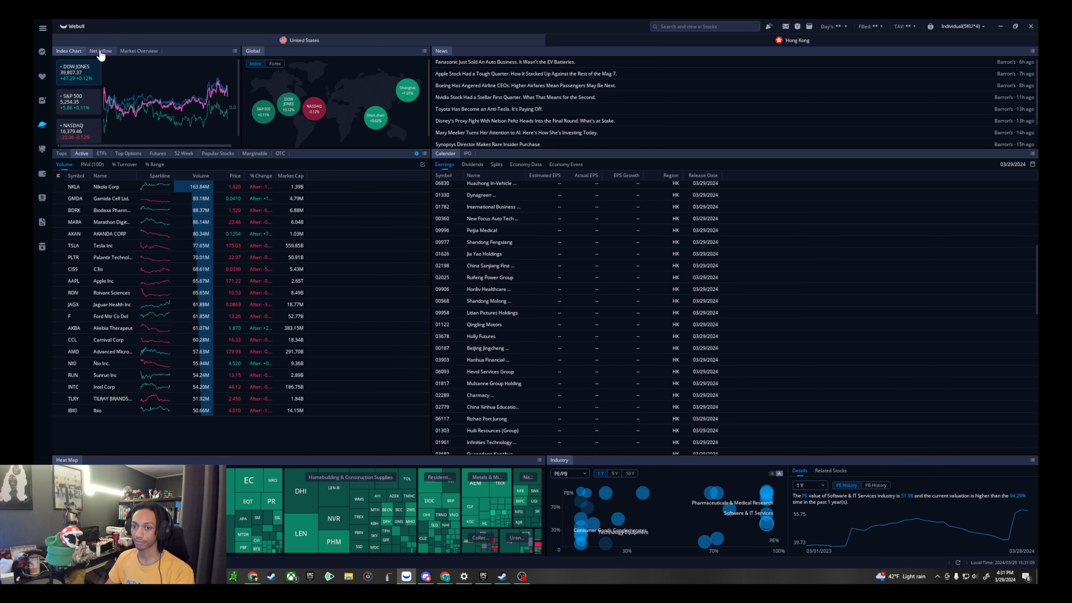
# - View the US market overview of advancing and declining stocks, and glance at the Hong Kong market page
pyautogui.click(139, 51)
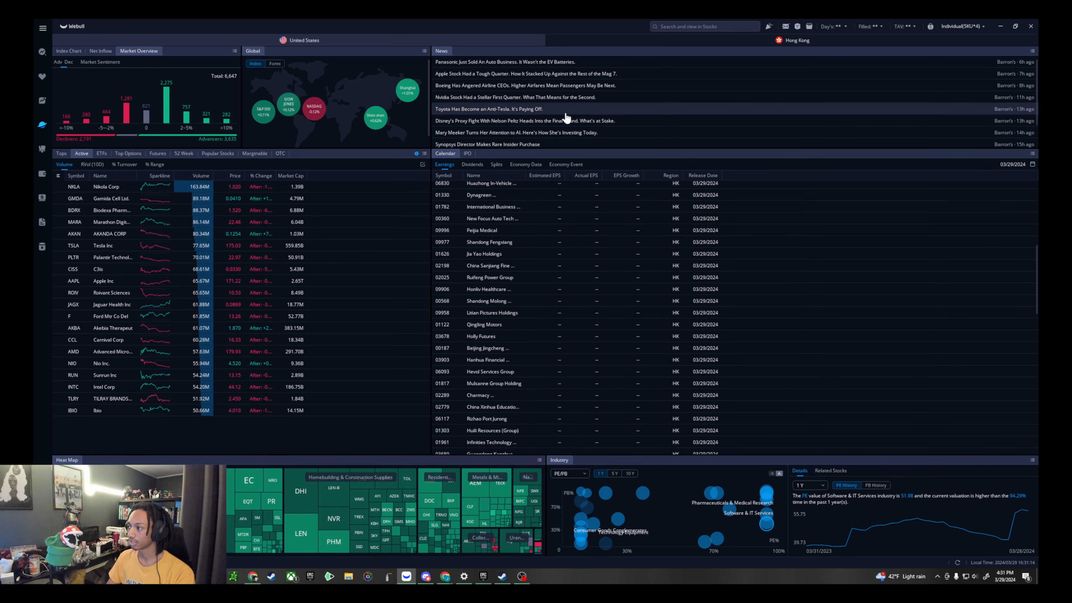
pyautogui.click(597, 43)
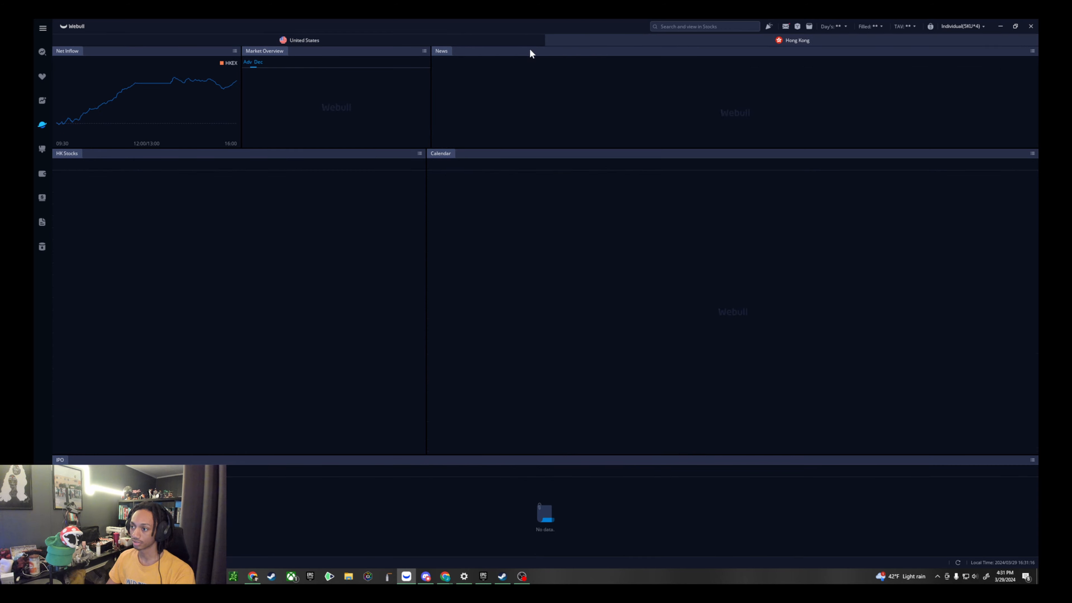
pyautogui.click(456, 43)
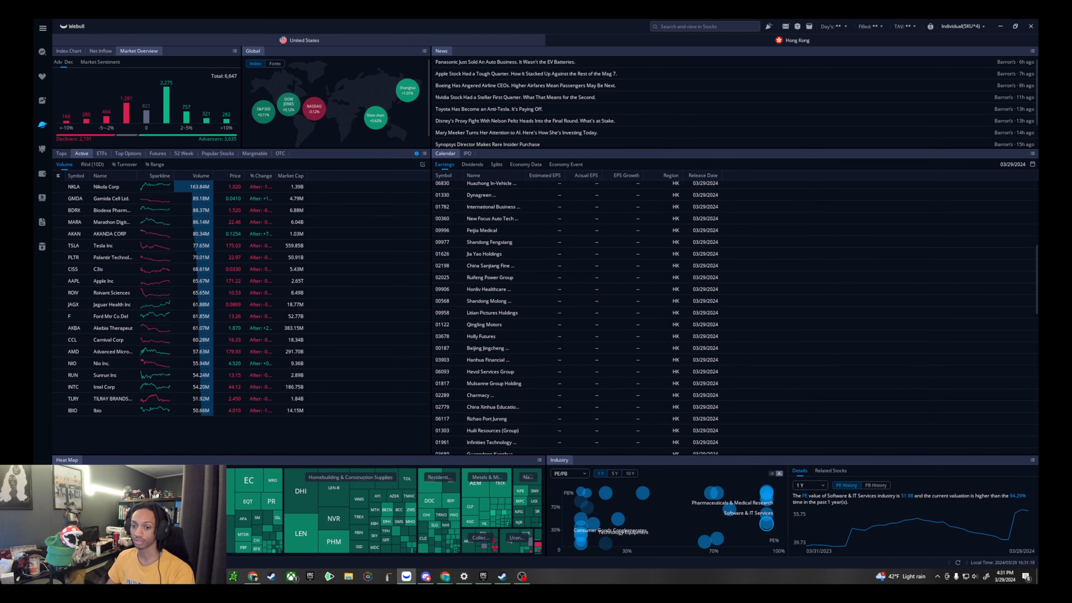
# - Return to the custom workspace and open the saved layout "DX.2 Option t$$$" alongside the existing ones
pyautogui.click(42, 149)
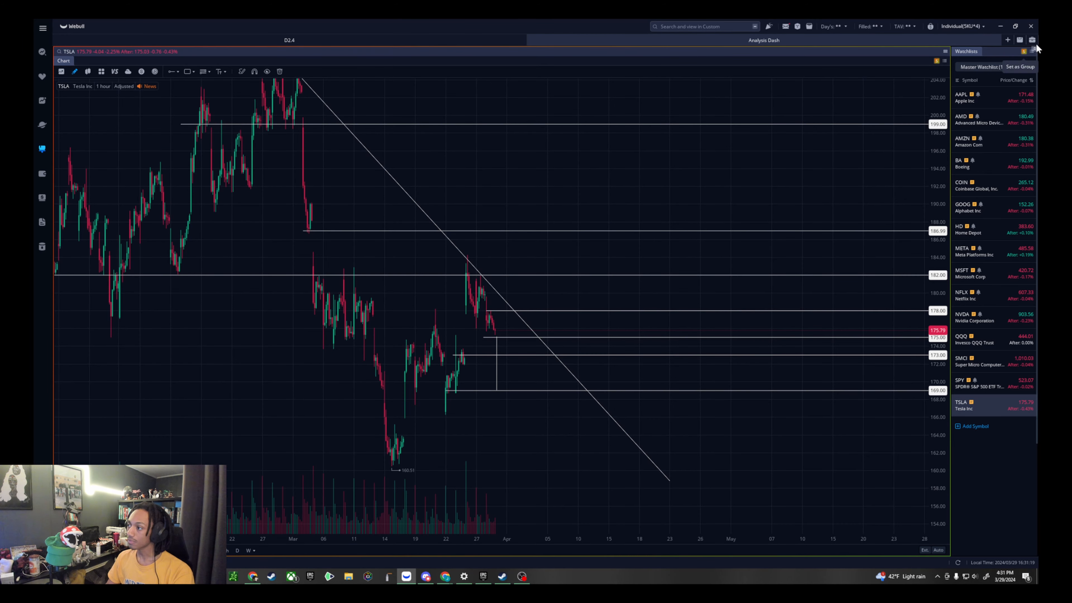
pyautogui.click(1008, 40)
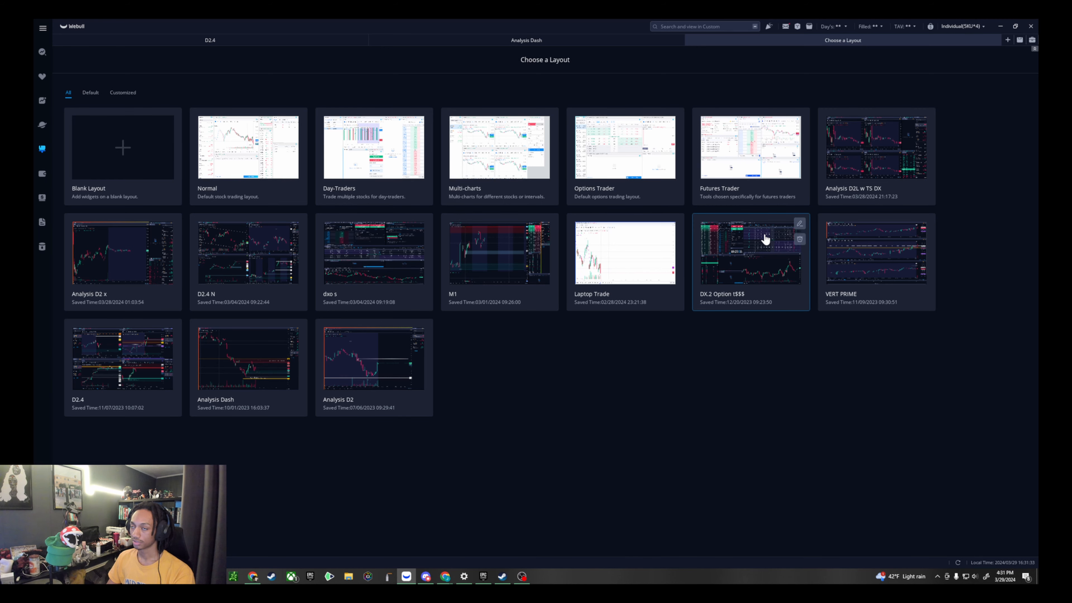
pyautogui.click(721, 260)
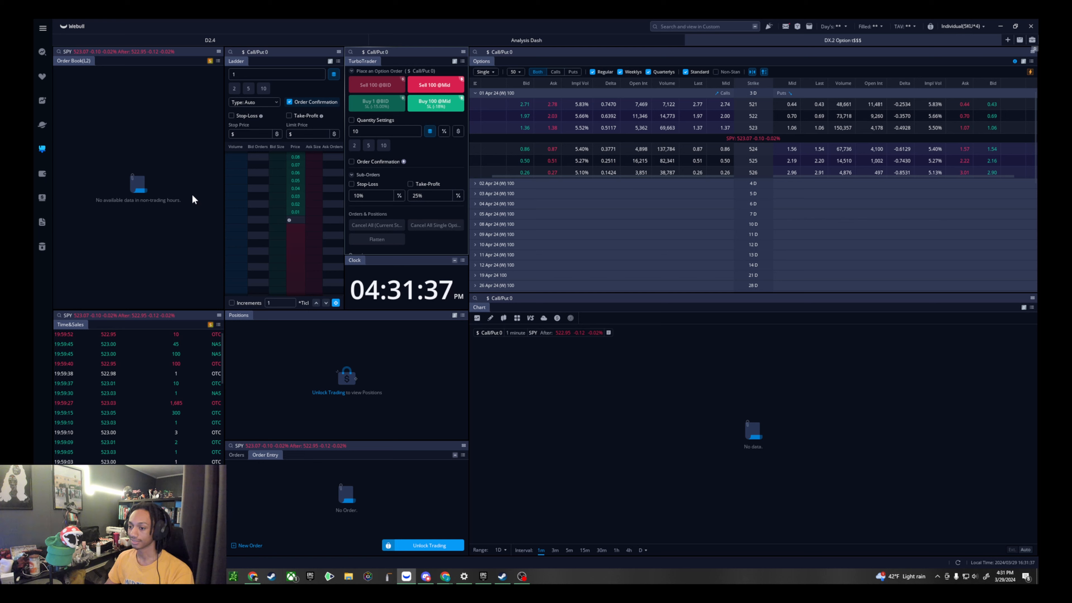
# - View the charts of the SPY 524 and 525 strike calls and puts expiring 01 Apr 24
pyautogui.click(628, 148)
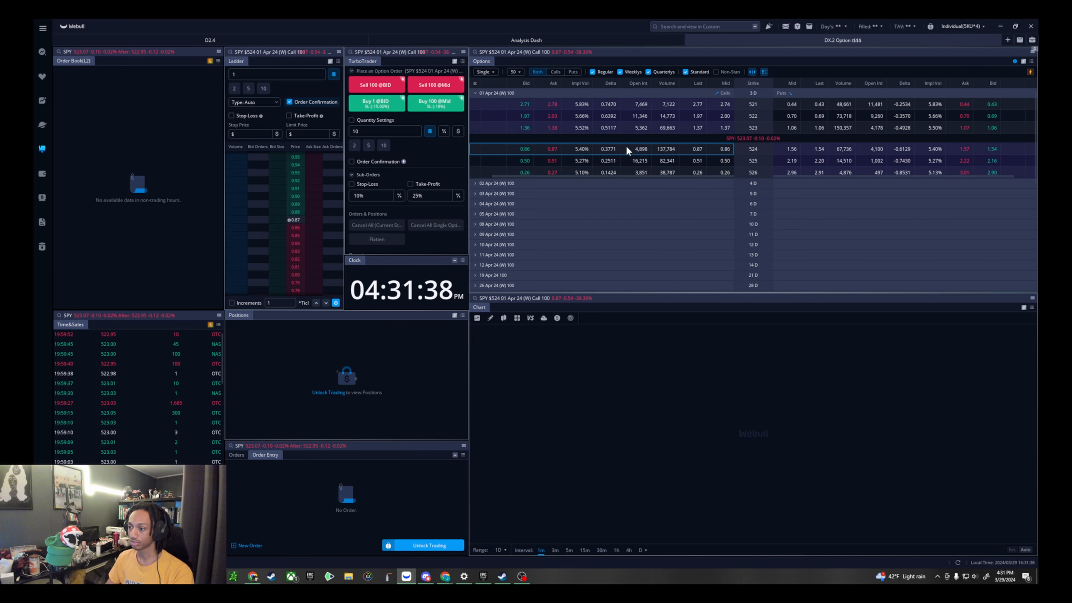
pyautogui.click(806, 150)
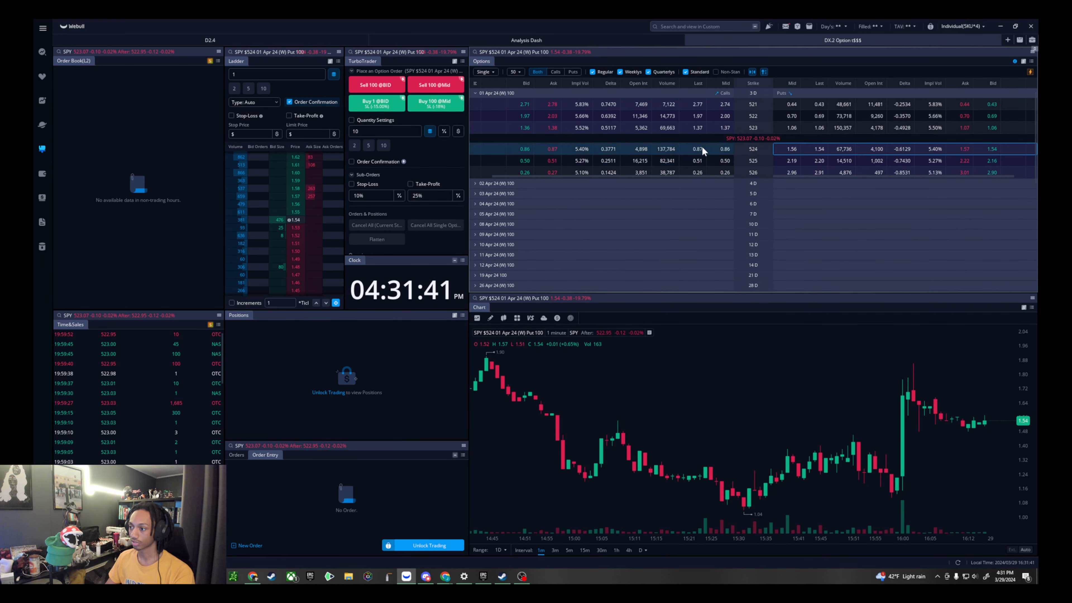
pyautogui.click(785, 161)
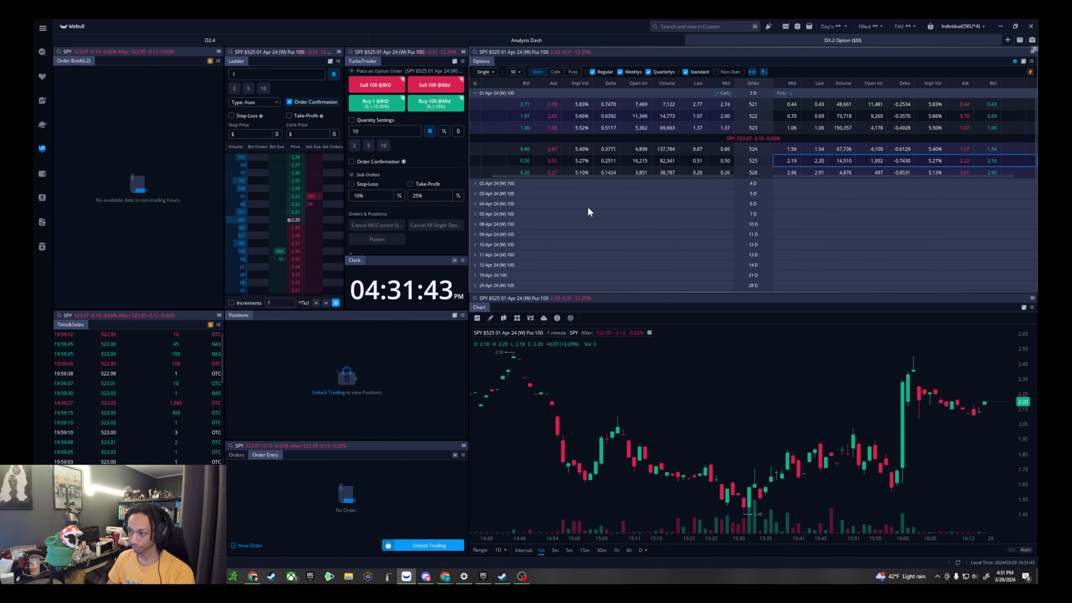
pyautogui.click(657, 160)
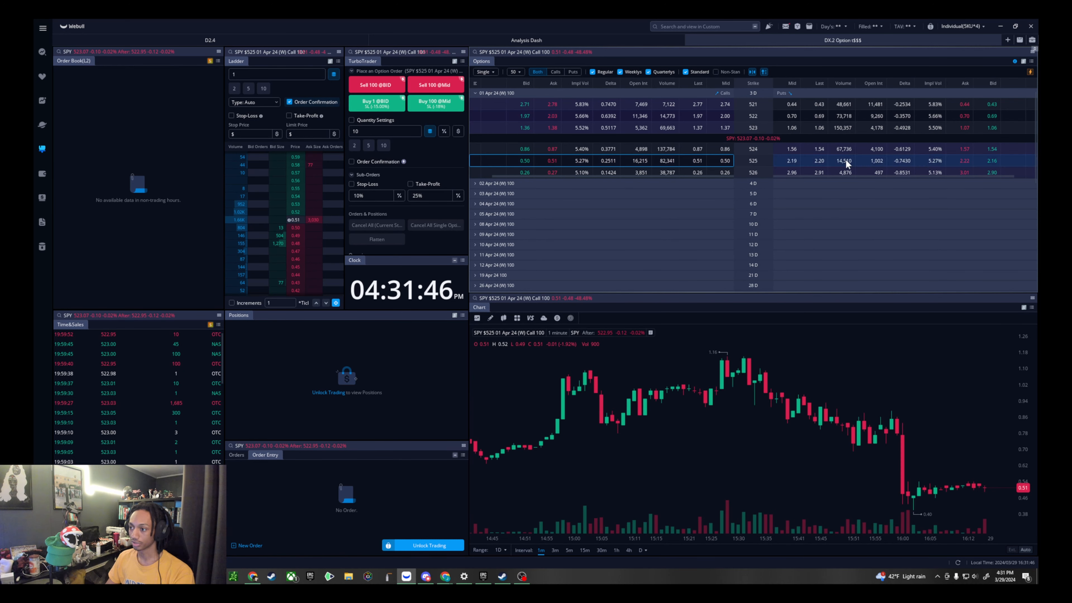
# - View the chart of the SPY 523 strike put expiring 01 Apr 24 and rescale it to show more price history
pyautogui.click(838, 127)
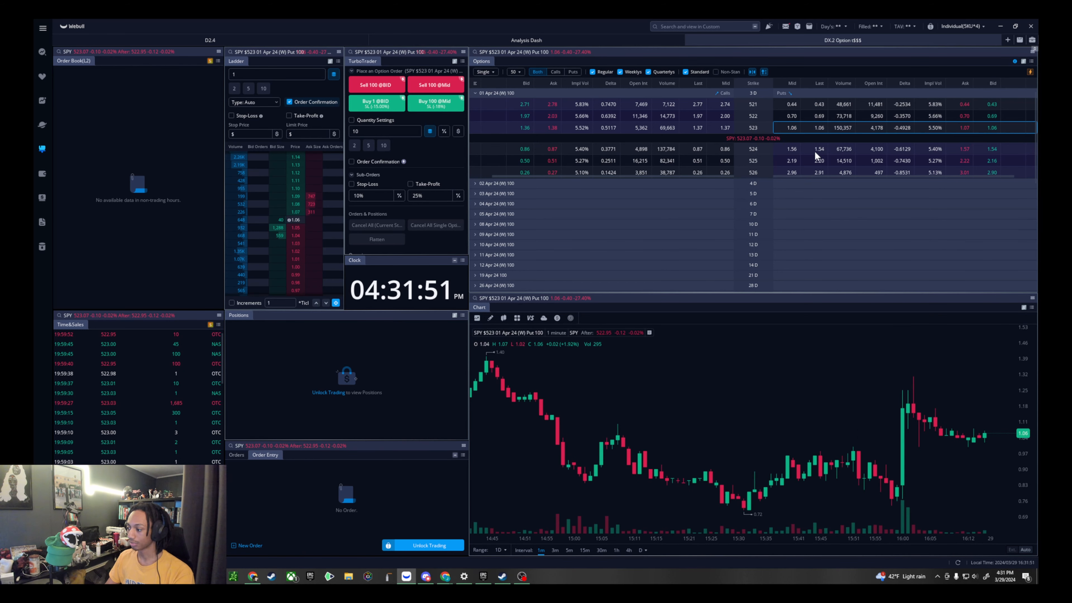
pyautogui.scroll(-4, 958, 368)
pyautogui.moveTo(1030, 356); pyautogui.dragTo(1022, 409)
pyautogui.moveTo(920, 402); pyautogui.dragTo(861, 393)
pyautogui.scroll(5, 858, 394)
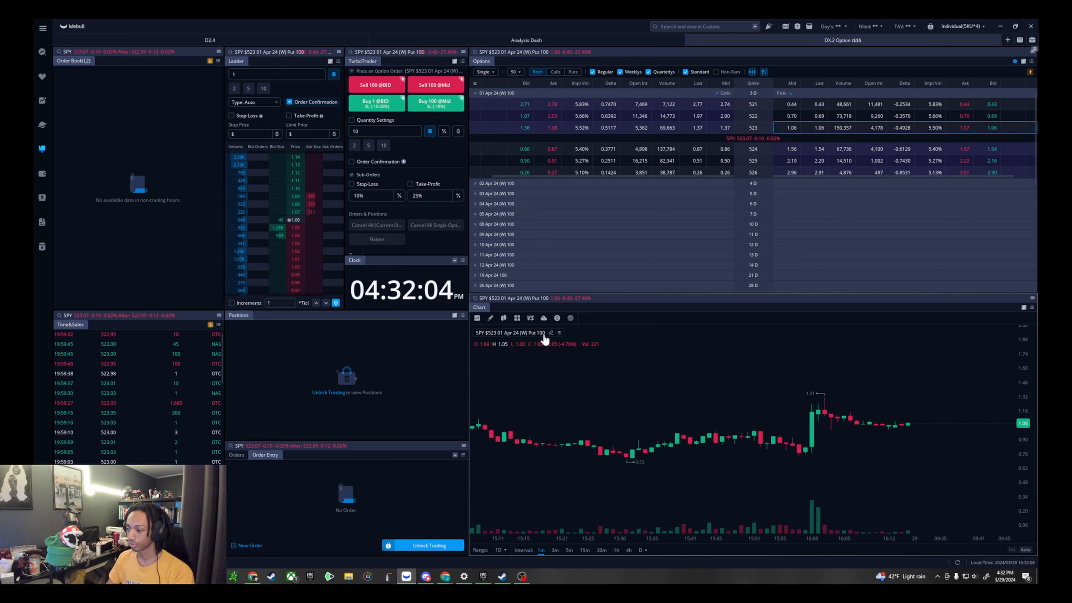
pyautogui.scroll(-3, 857, 465)
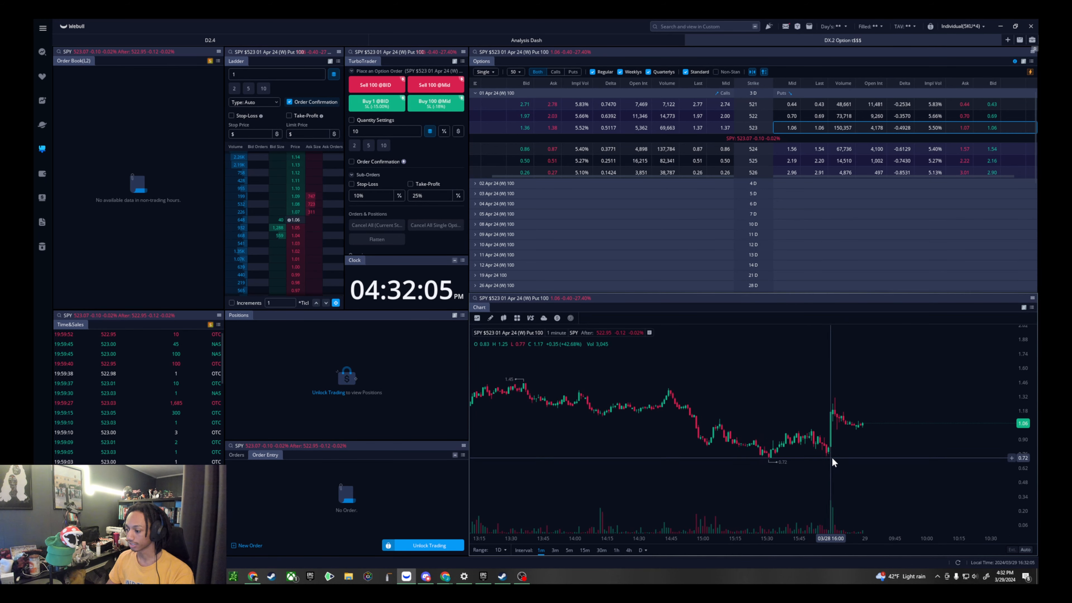
pyautogui.scroll(-2, 836, 421)
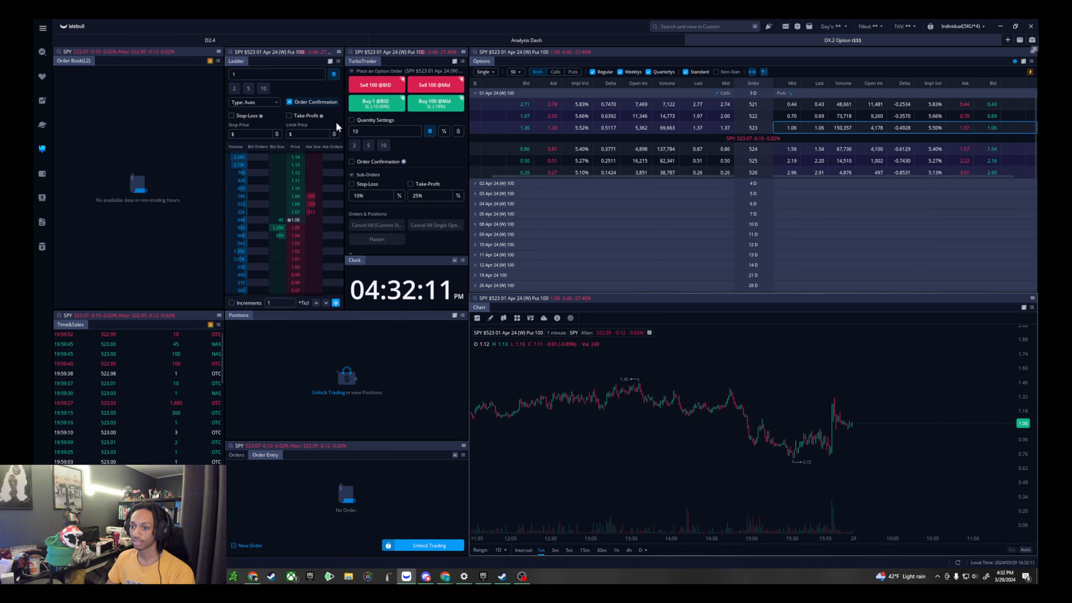
# - Switch the linked widgets' symbol from SPY to SPTN and set the chart interval to daily
pyautogui.click(85, 53)
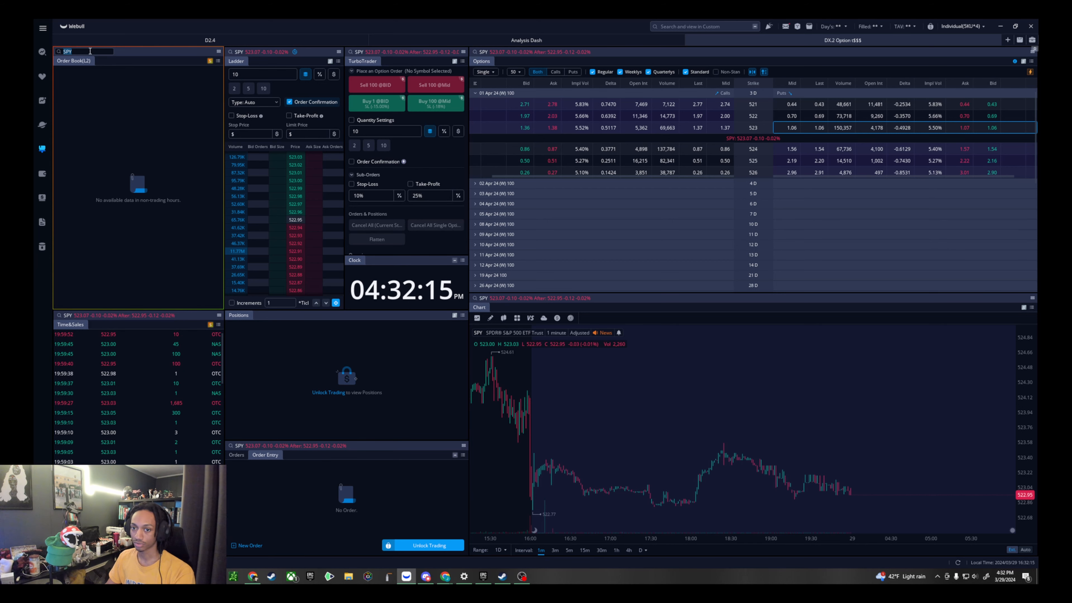
pyautogui.write('spt')
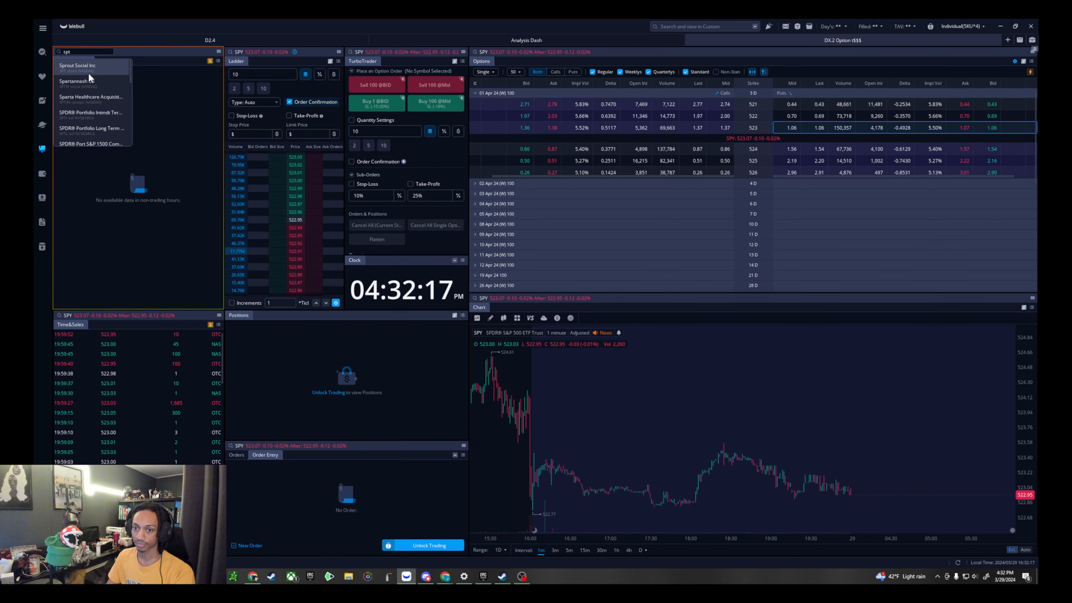
pyautogui.click(90, 79)
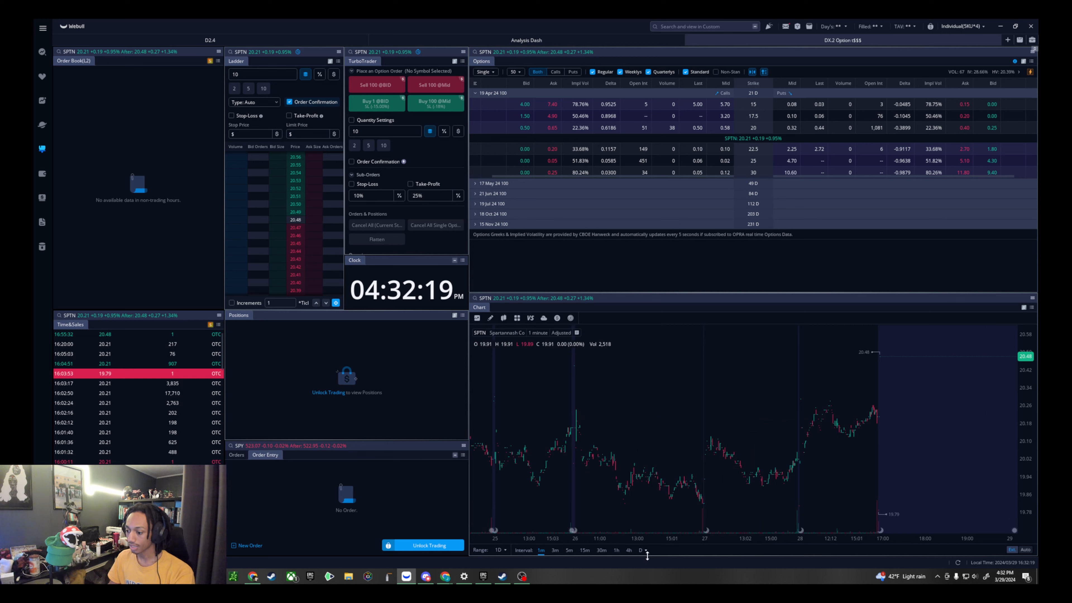
pyautogui.click(641, 549)
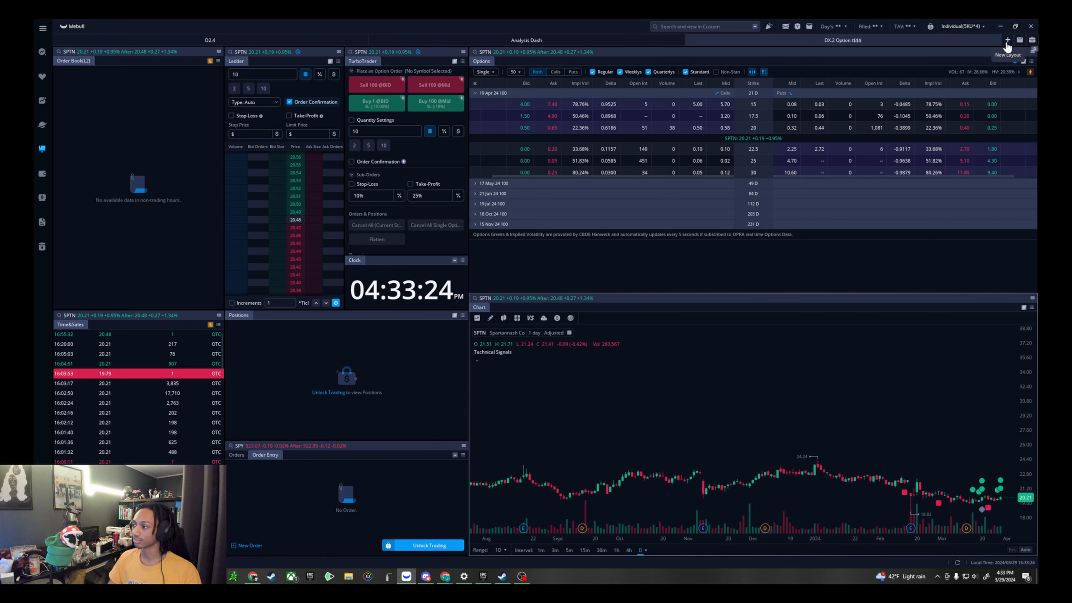
# - Create a new layout from the Blank Layout template
pyautogui.click(1008, 42)
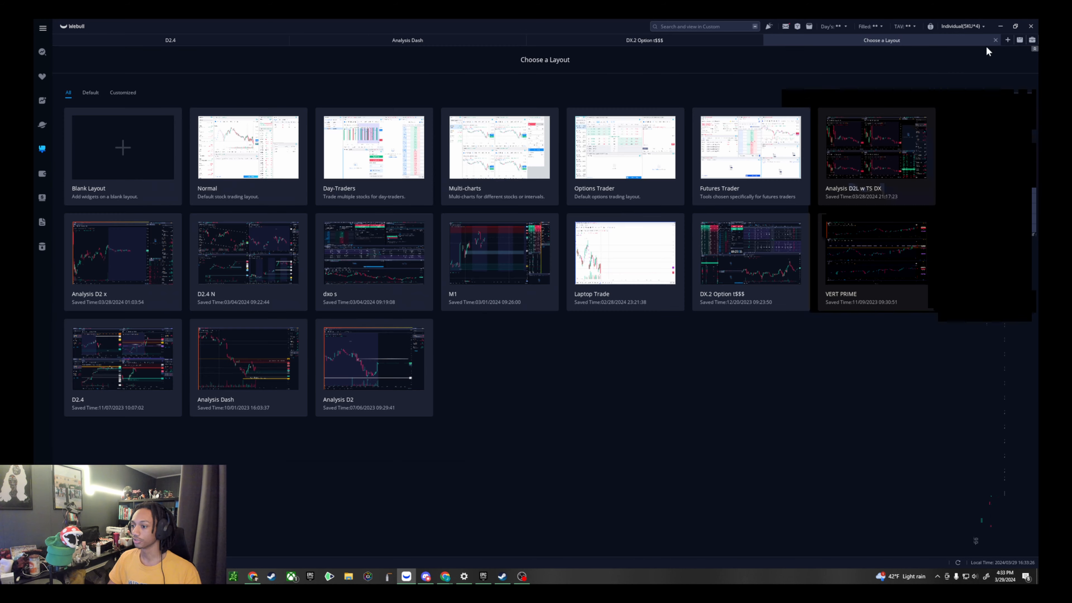
pyautogui.click(129, 163)
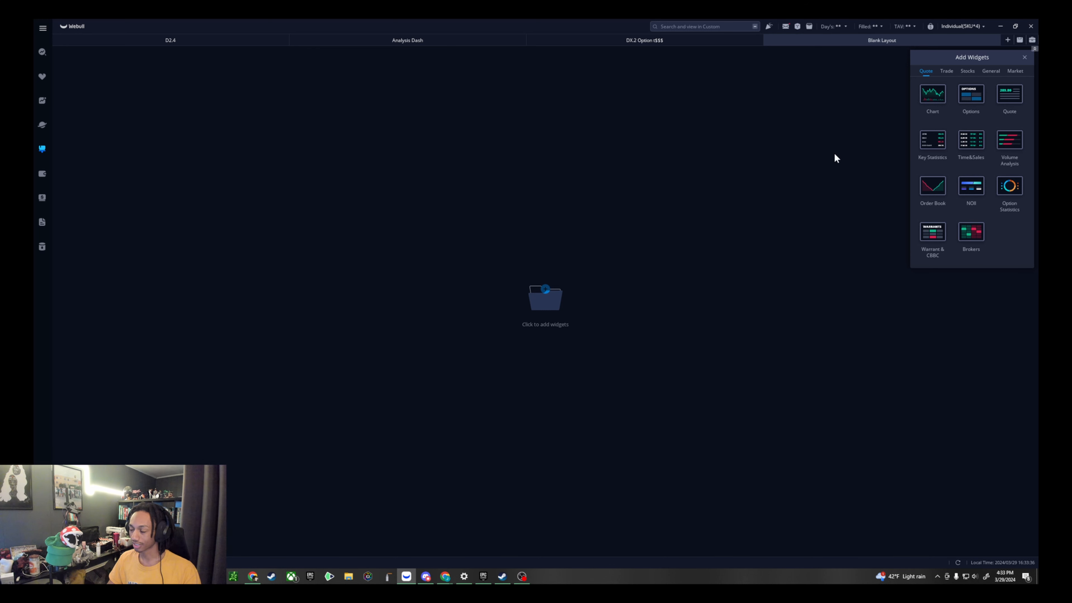
# - Add two Chart widgets and two Options widgets in alternating order to the blank layout
pyautogui.click(933, 102)
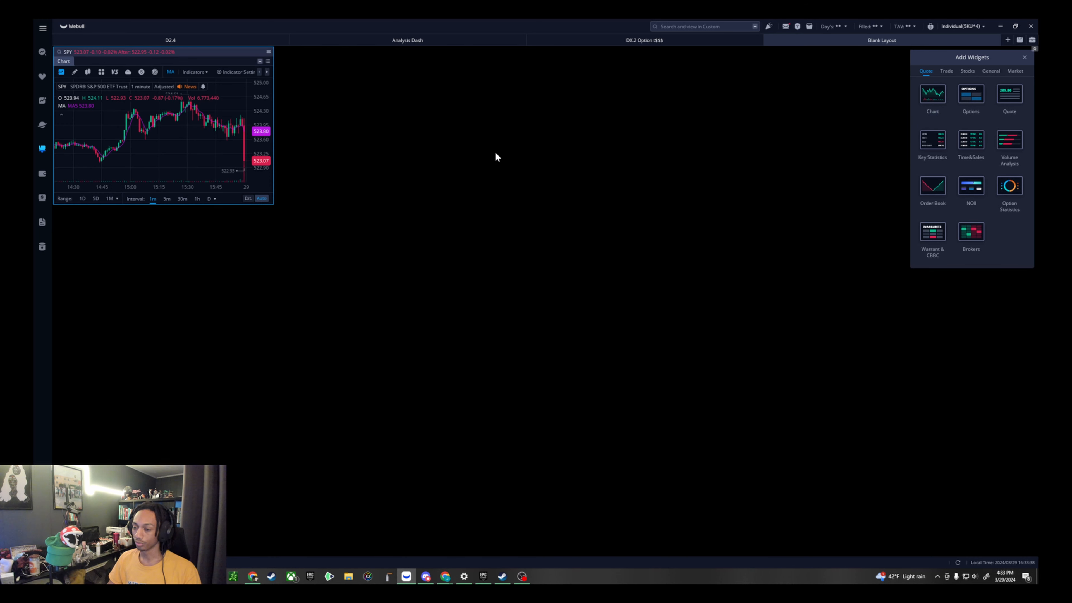
pyautogui.click(972, 96)
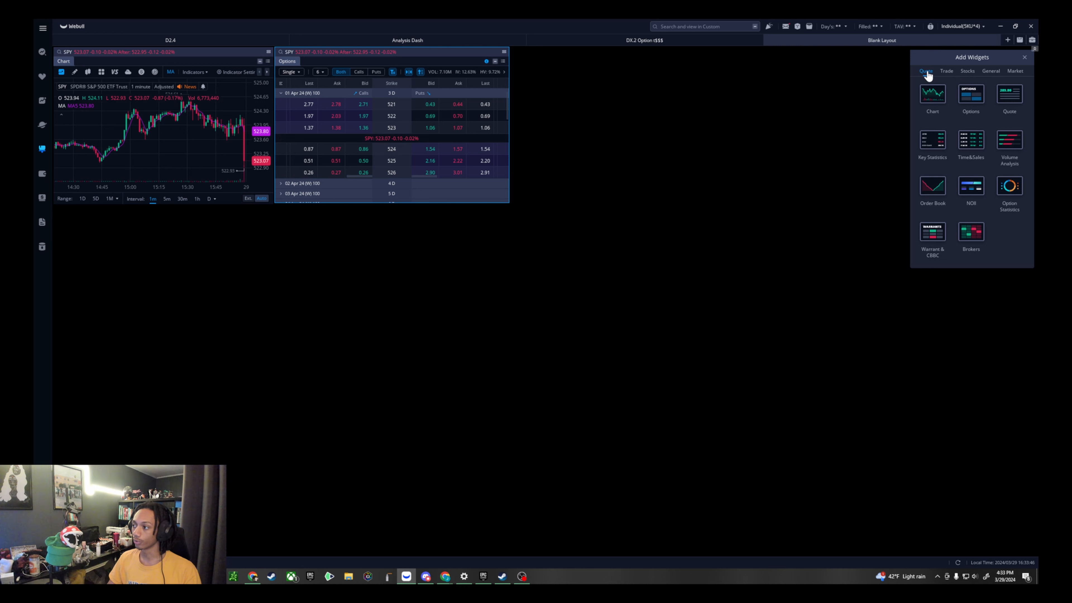
pyautogui.click(1025, 58)
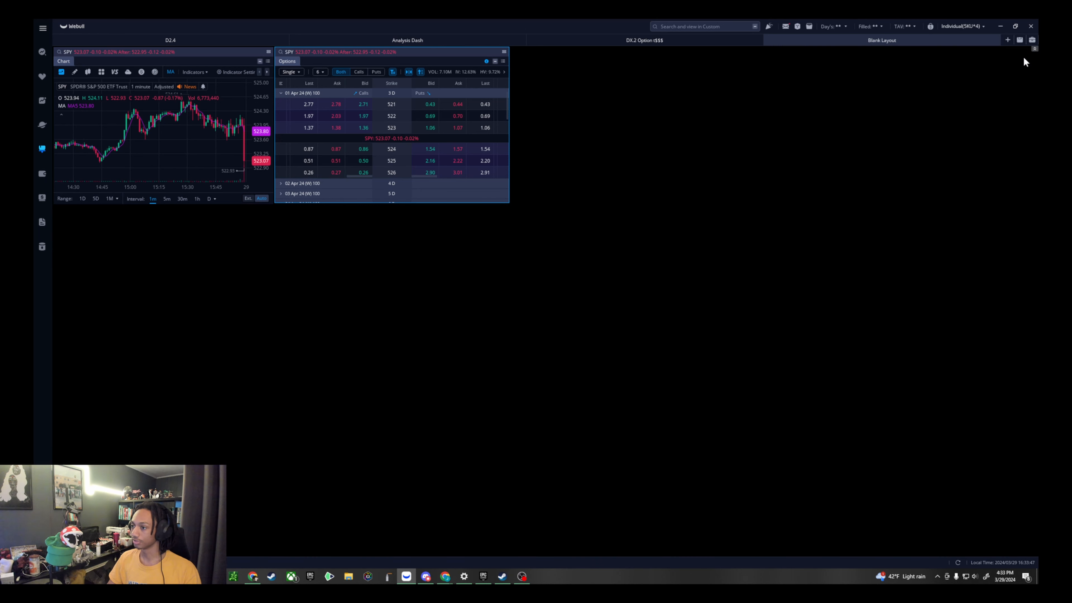
pyautogui.click(1032, 41)
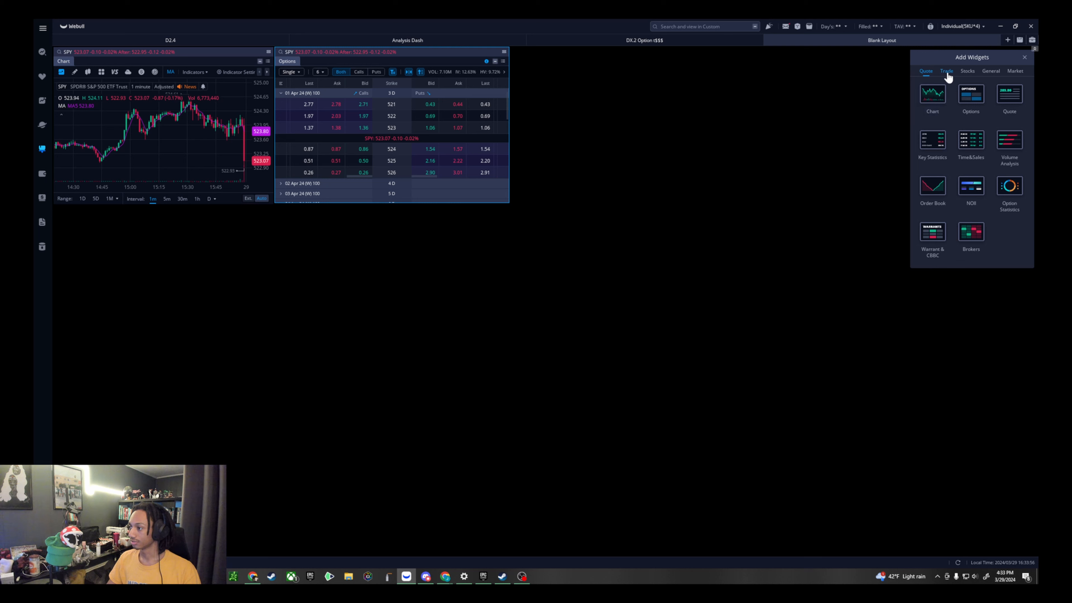
pyautogui.click(942, 101)
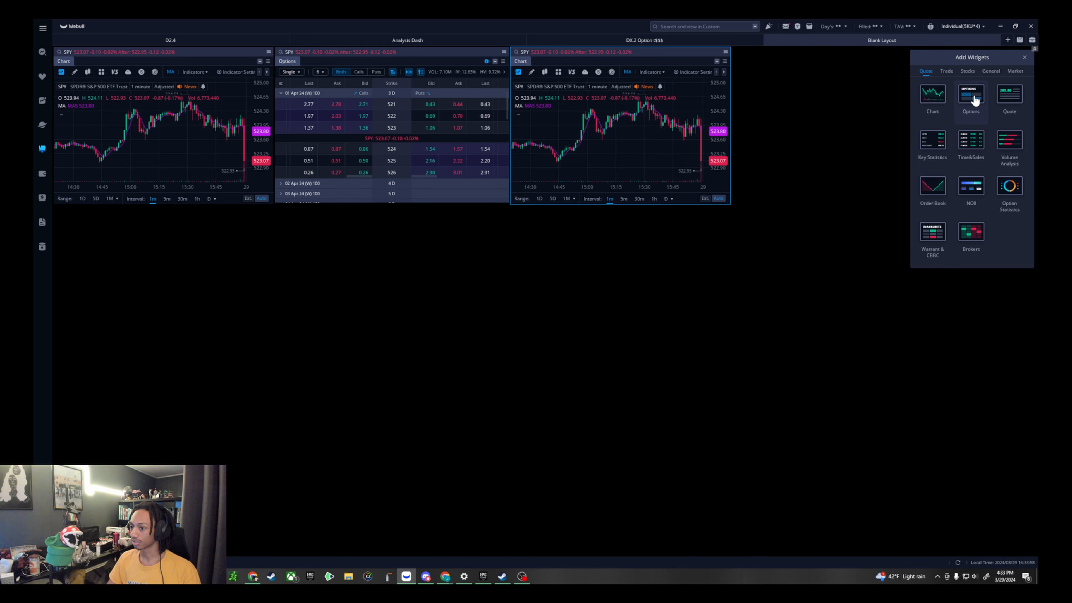
pyautogui.click(972, 99)
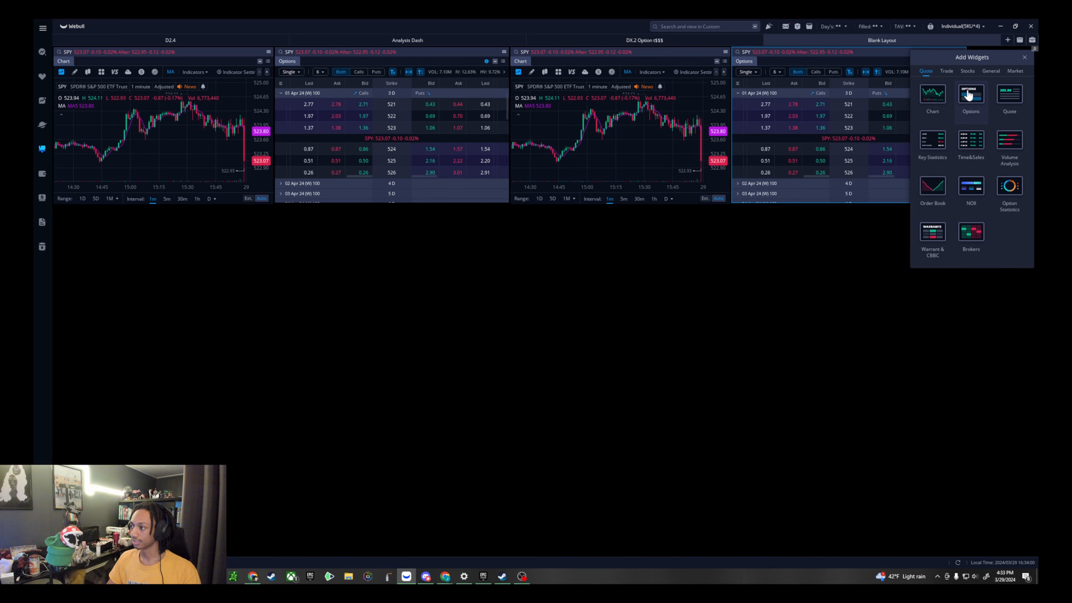
pyautogui.click(1024, 57)
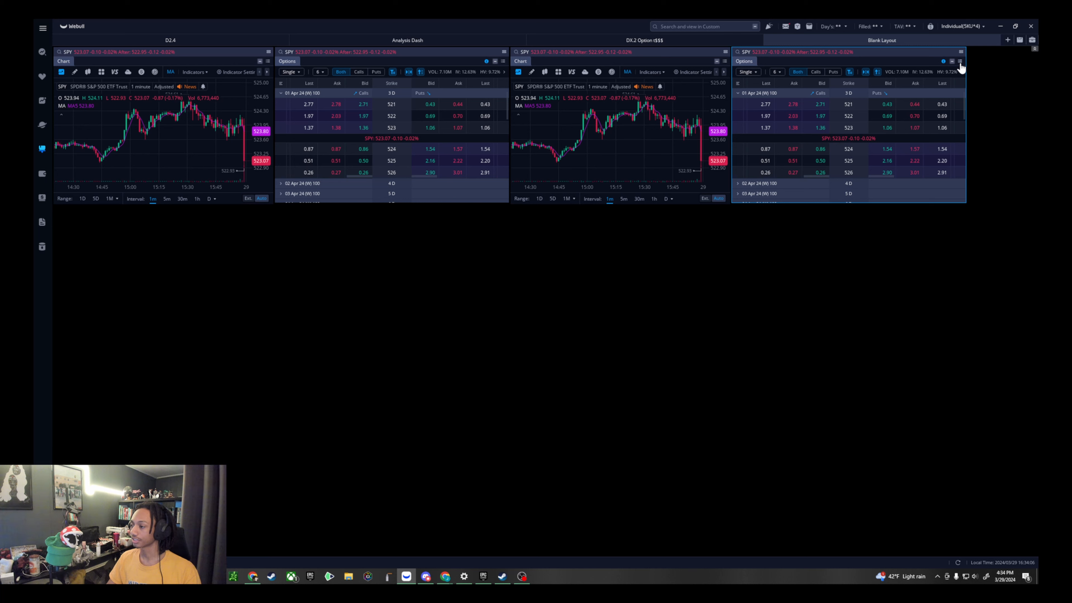
# - Remove all the Chart and Options widgets so that the layout is empty
pyautogui.click(960, 64)
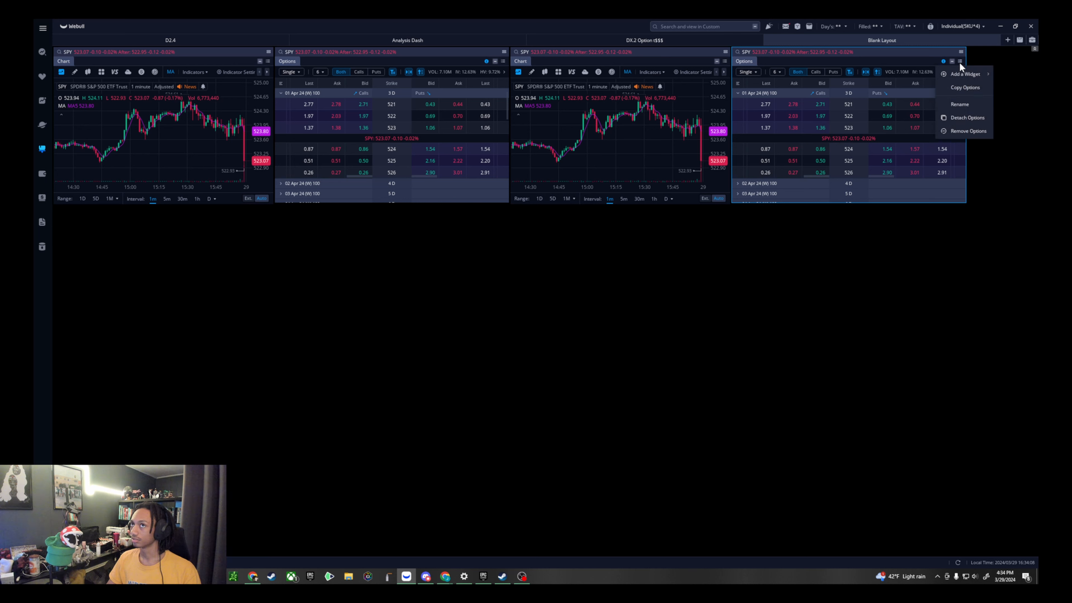
pyautogui.click(972, 131)
pyautogui.click(725, 62)
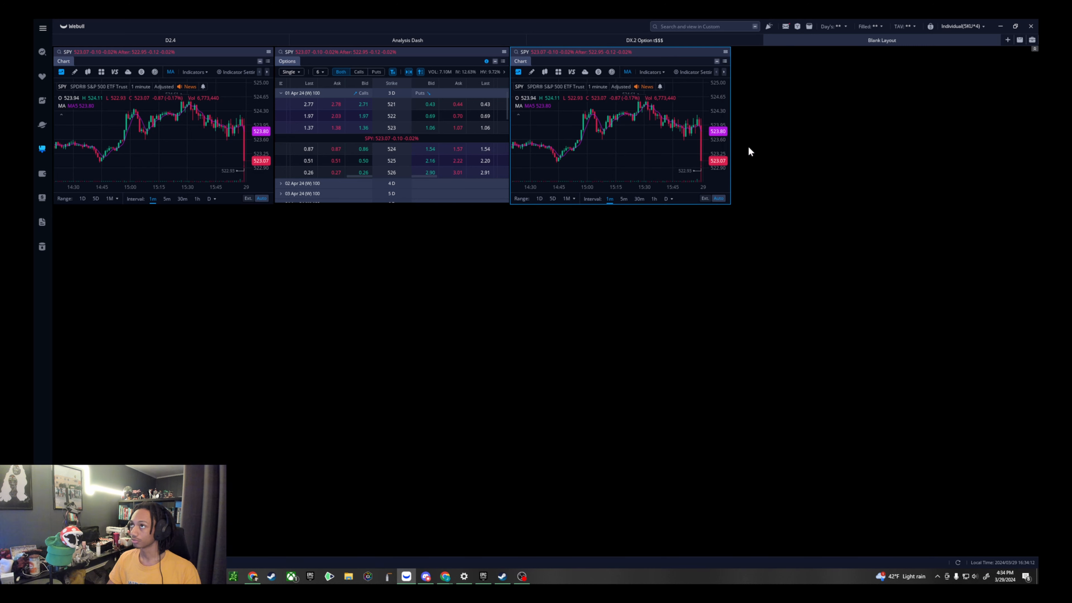
pyautogui.click(748, 133)
pyautogui.click(504, 62)
pyautogui.click(525, 129)
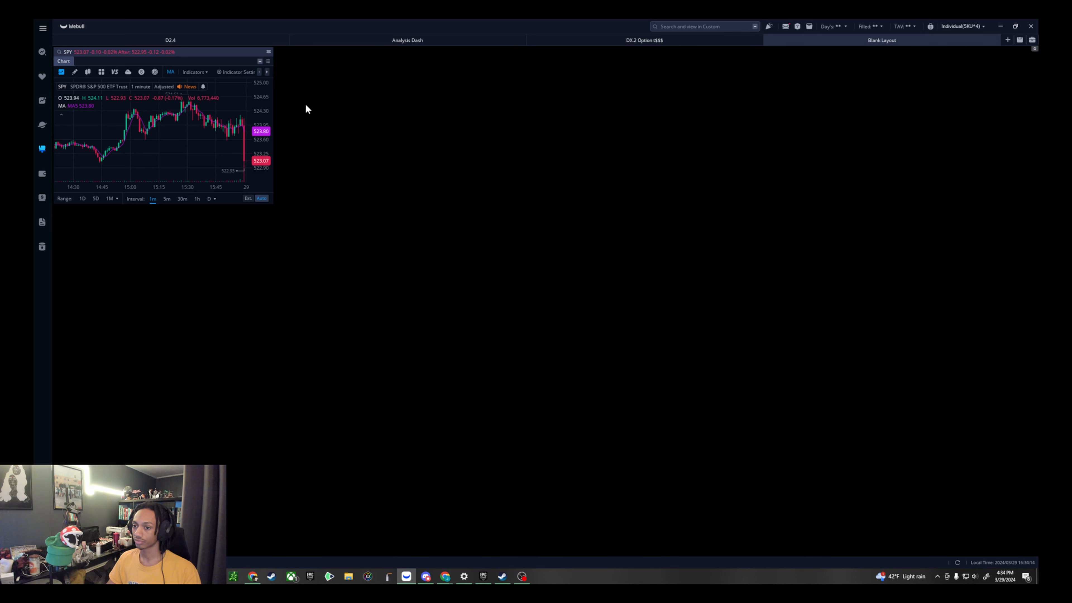
pyautogui.click(267, 61)
pyautogui.click(289, 146)
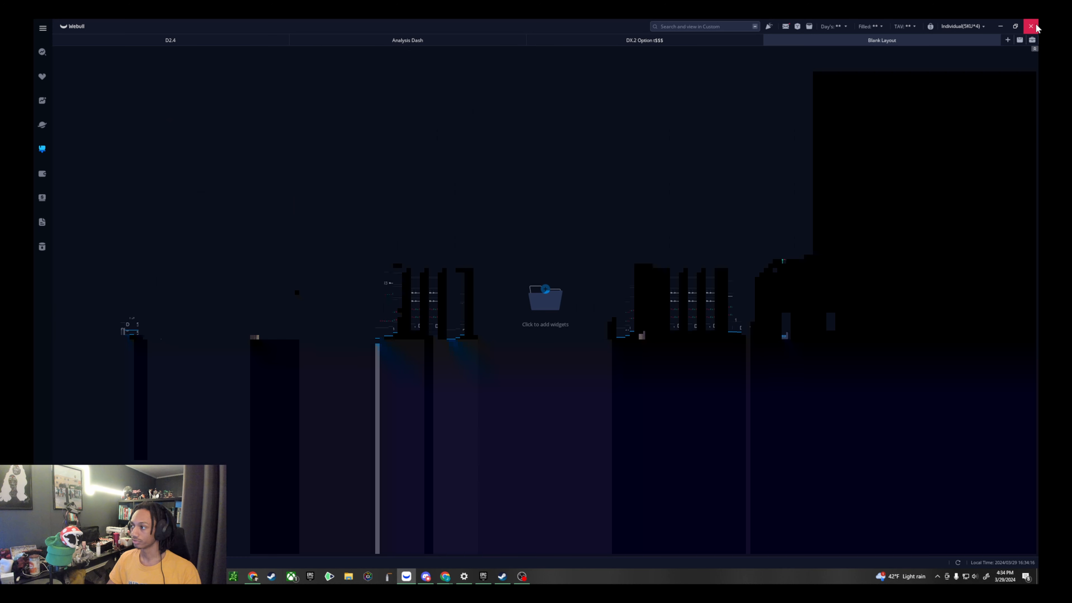
# - Add an Options widget and a Chart widget side by side to the empty layout
pyautogui.click(548, 295)
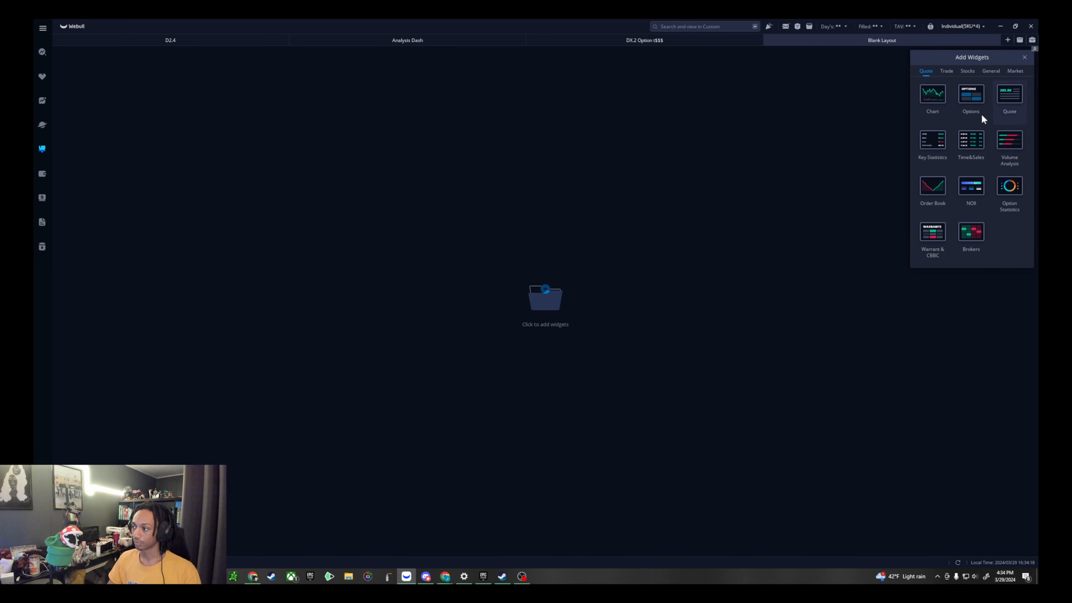
pyautogui.click(953, 101)
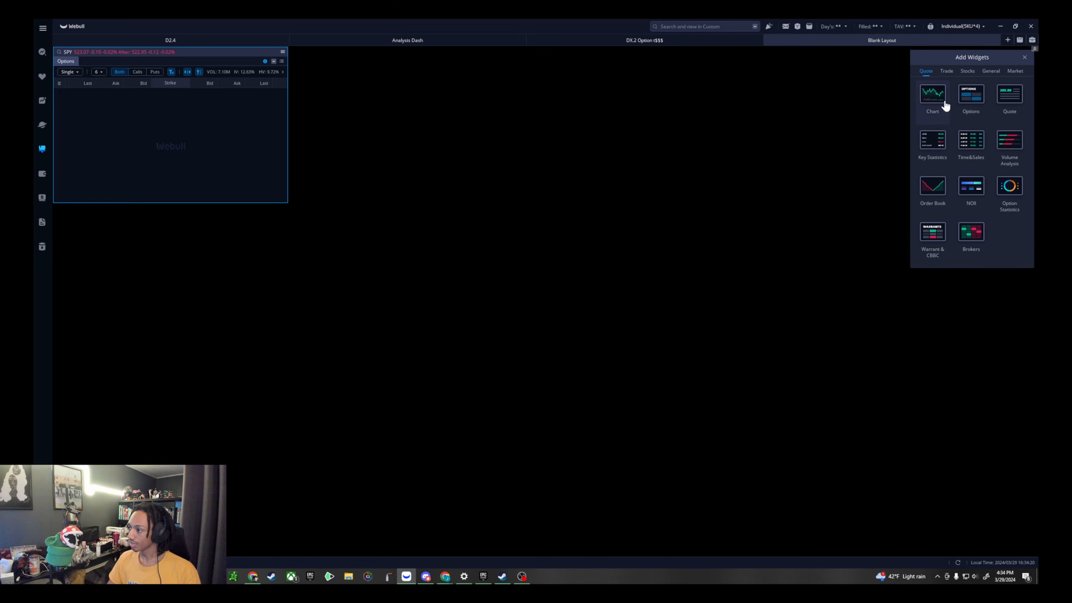
pyautogui.click(930, 103)
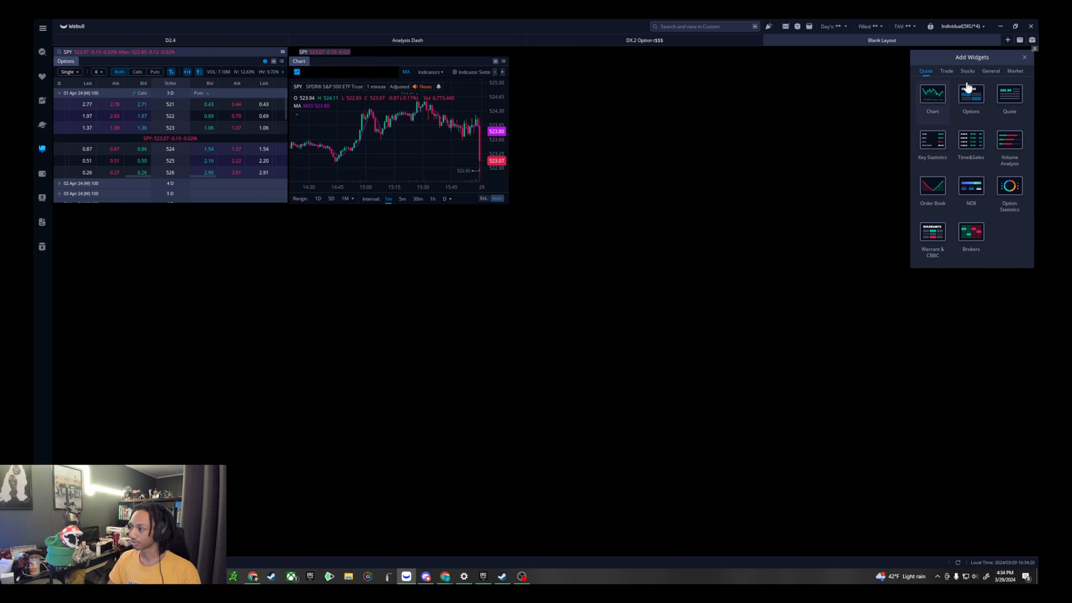
# - Add an Order Entry widget beside the chart and extend its height to match the neighbouring widgets
pyautogui.click(946, 71)
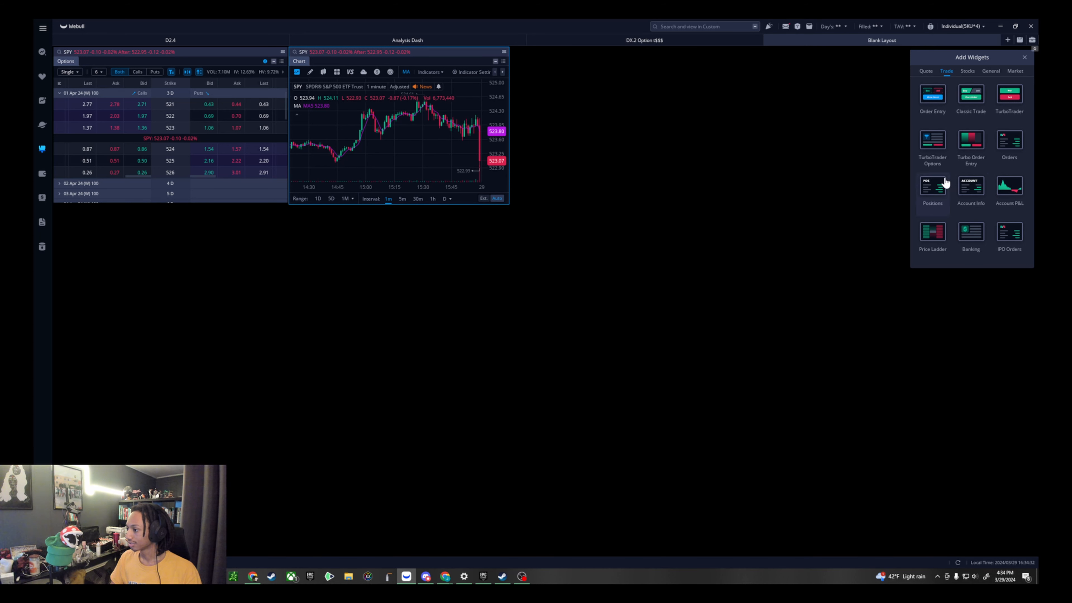
pyautogui.click(941, 103)
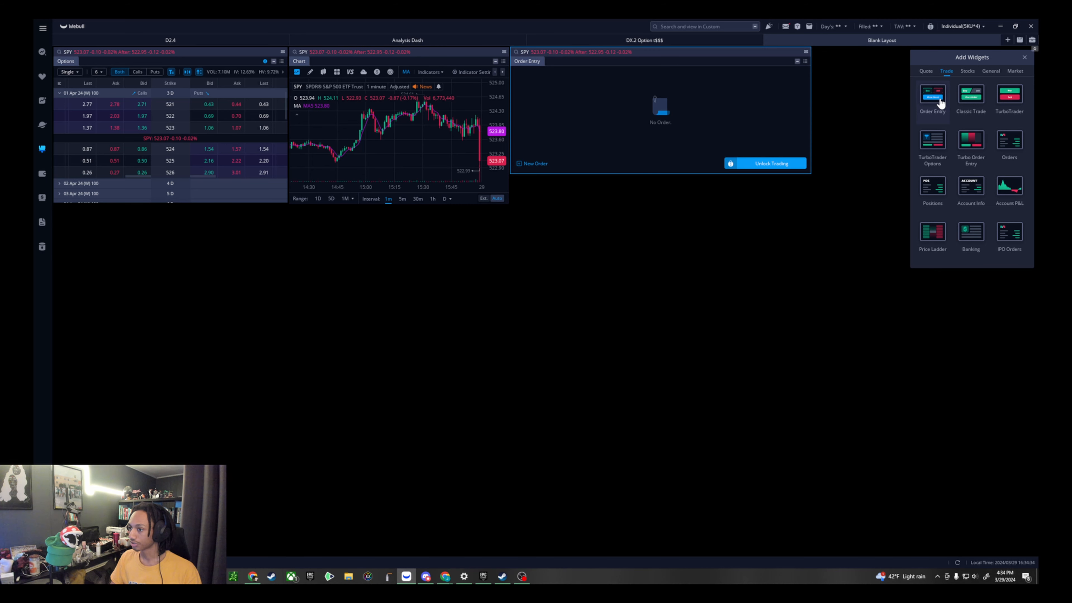
pyautogui.moveTo(615, 174); pyautogui.dragTo(611, 202)
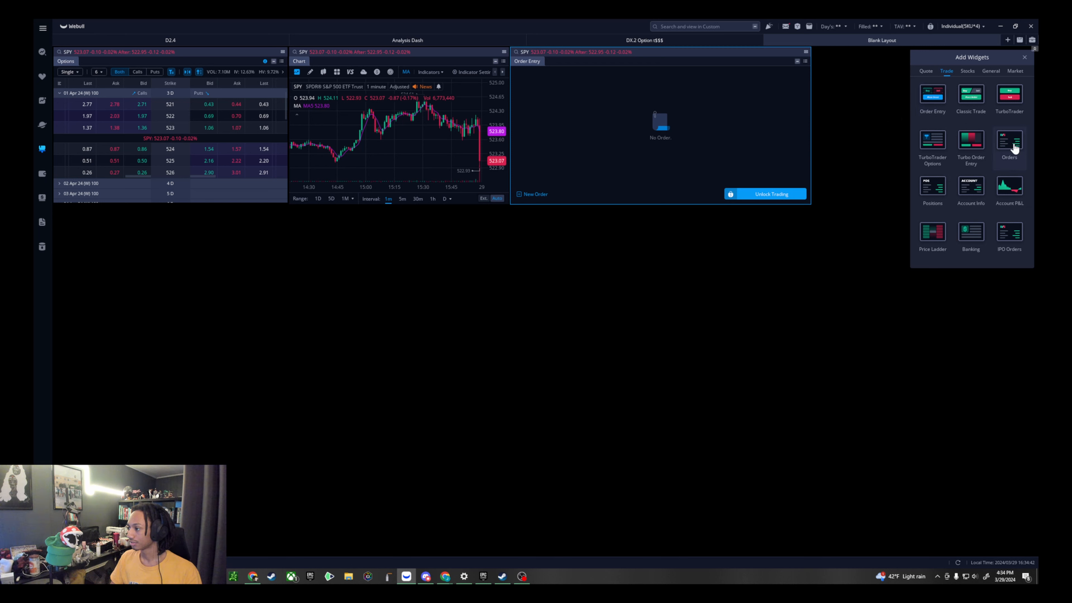
# - Add a Positions widget and place it below the Options widget, and an Orders widget below the chart
pyautogui.click(935, 192)
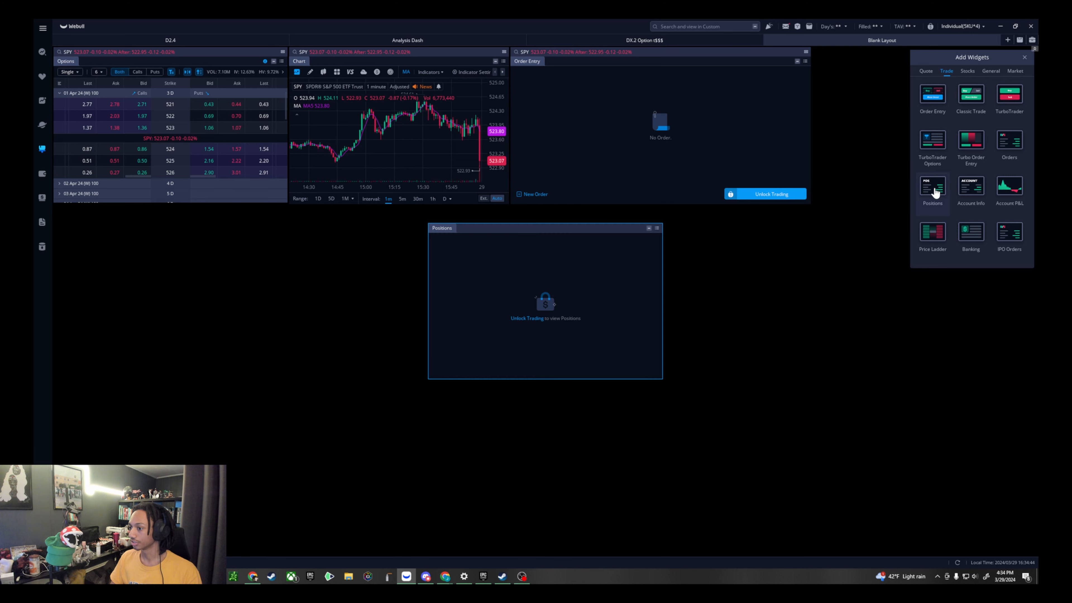
pyautogui.moveTo(526, 228); pyautogui.dragTo(155, 211)
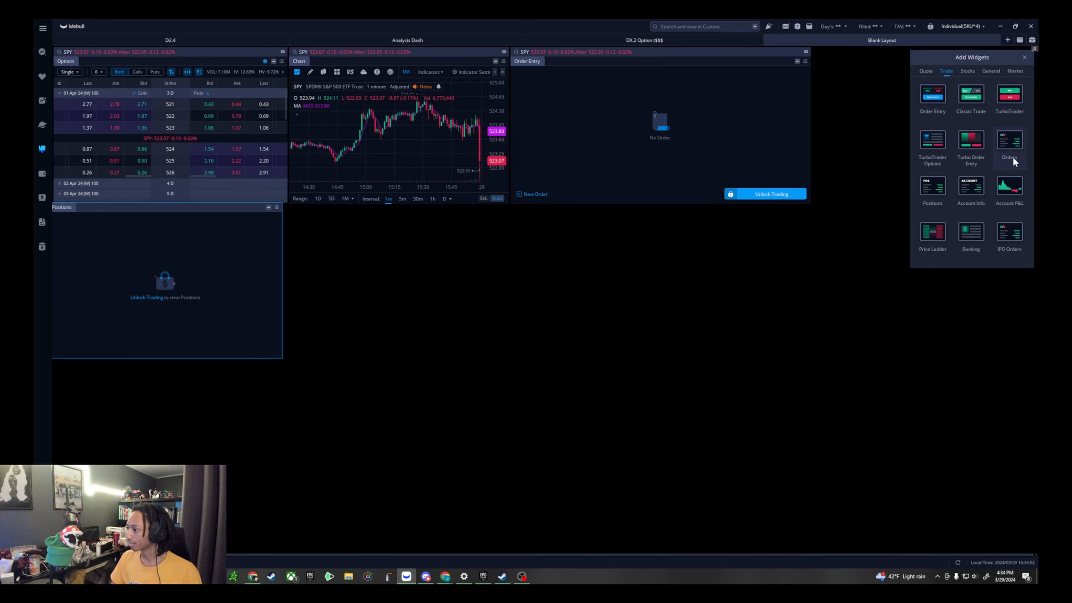
pyautogui.click(1010, 141)
pyautogui.moveTo(879, 52); pyautogui.dragTo(365, 216)
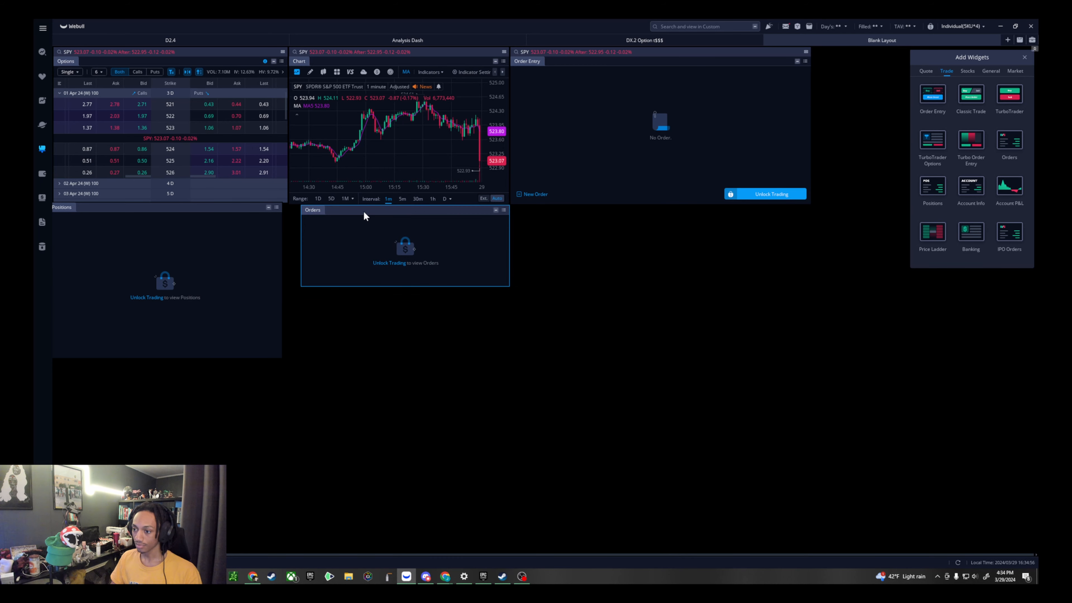
# - Align the Positions widget under the Options widget and enlarge the Orders widget to match the chart's width and Positions' height
pyautogui.click(277, 270)
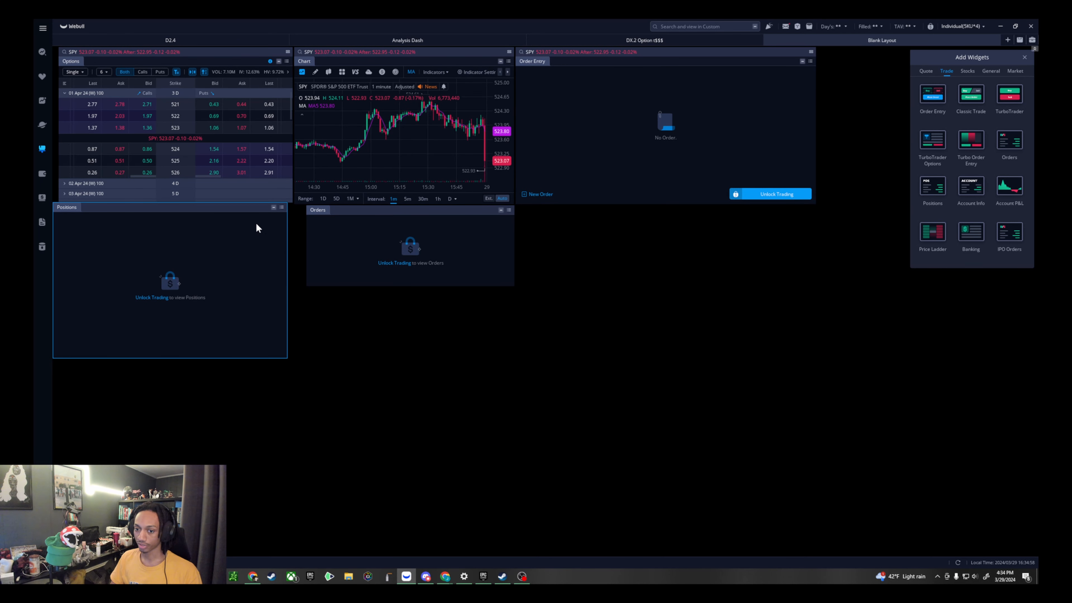
pyautogui.moveTo(255, 211); pyautogui.dragTo(264, 210)
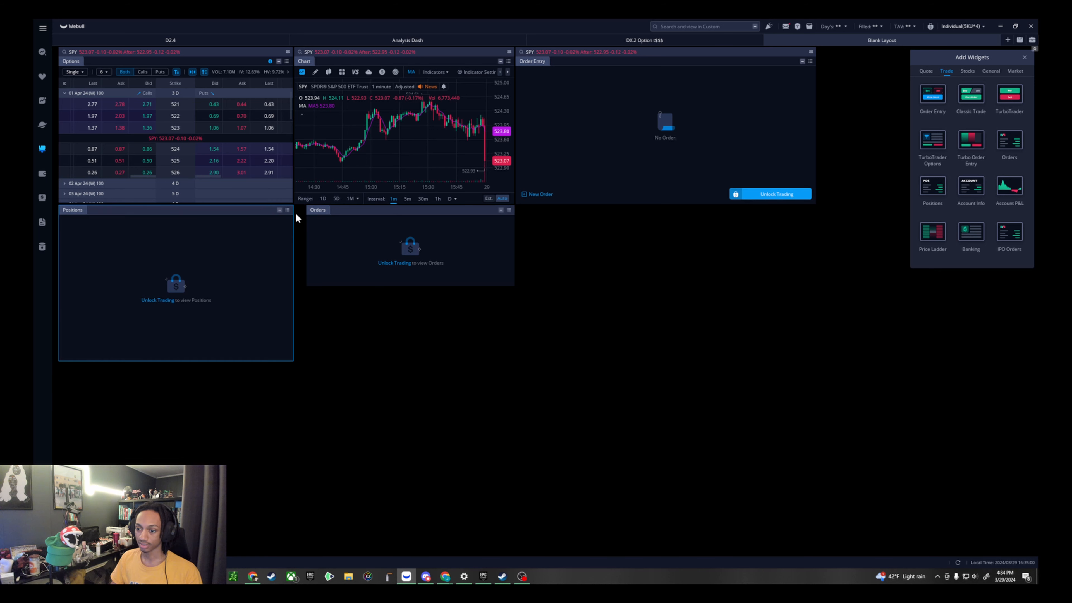
pyautogui.moveTo(309, 289); pyautogui.dragTo(294, 361)
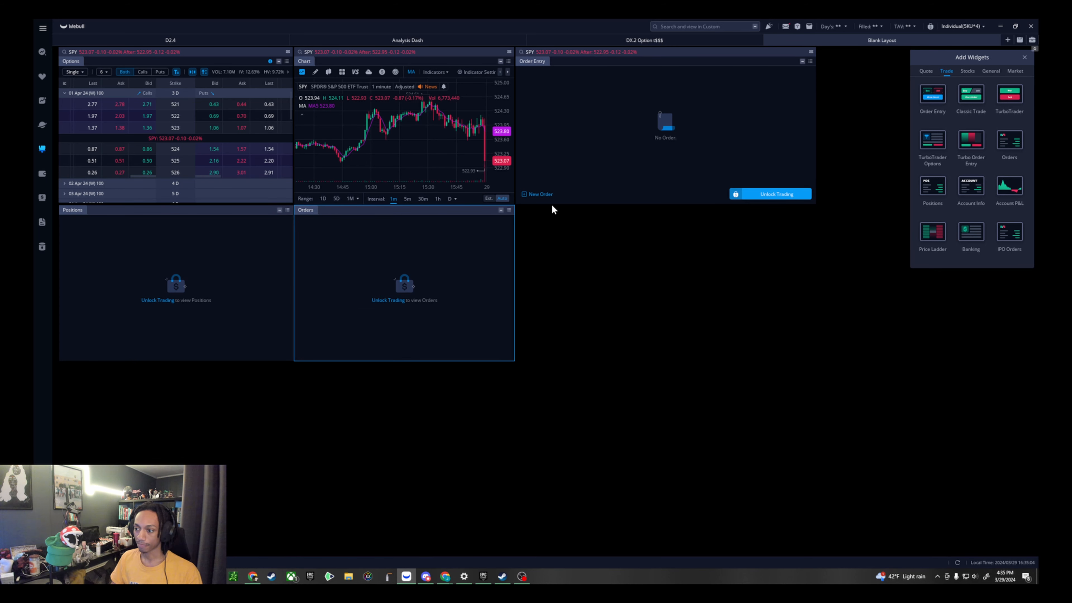
# - Add a Watchlists widget from the General category and place it below the Order Entry widget
pyautogui.click(697, 90)
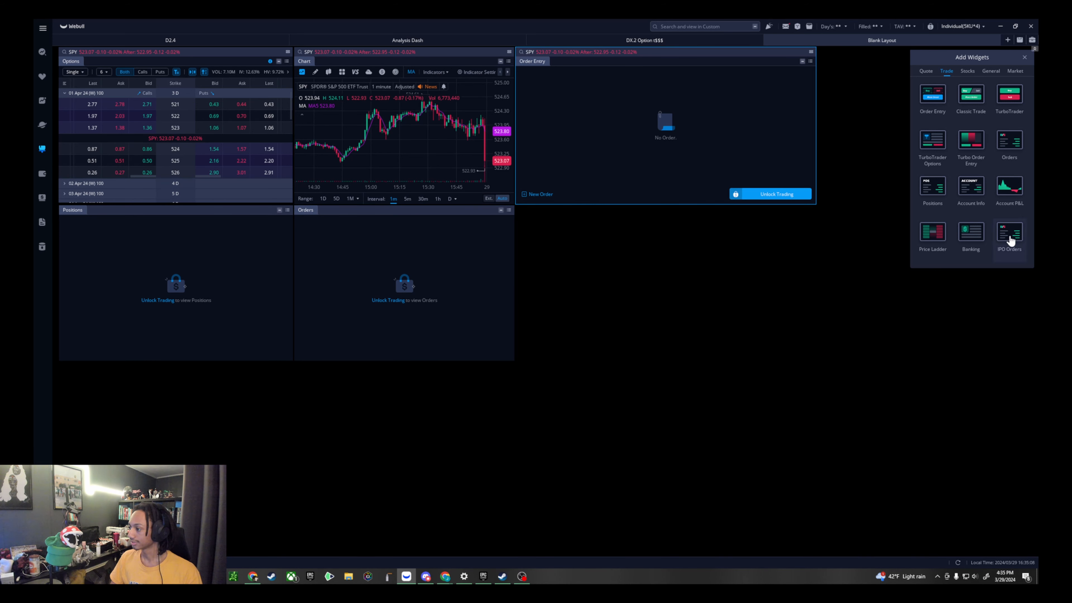
pyautogui.click(976, 77)
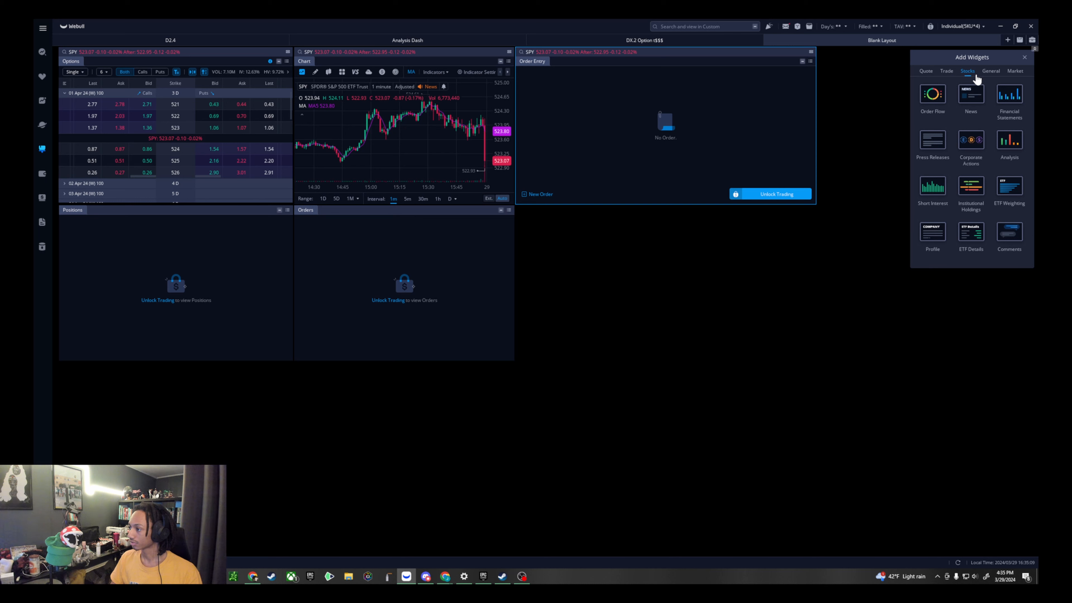
pyautogui.click(991, 71)
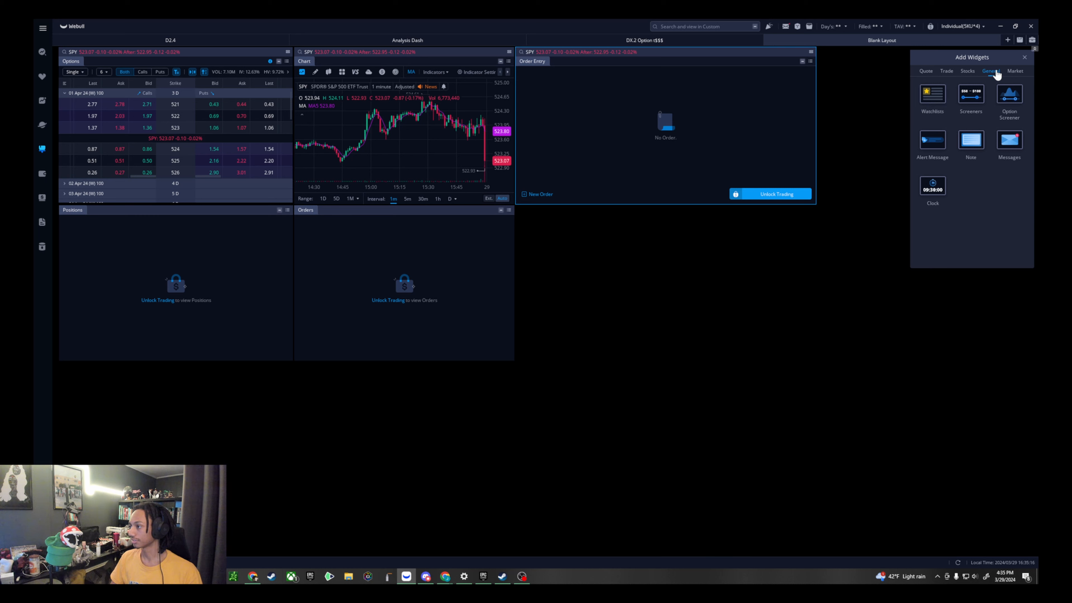
pyautogui.click(932, 103)
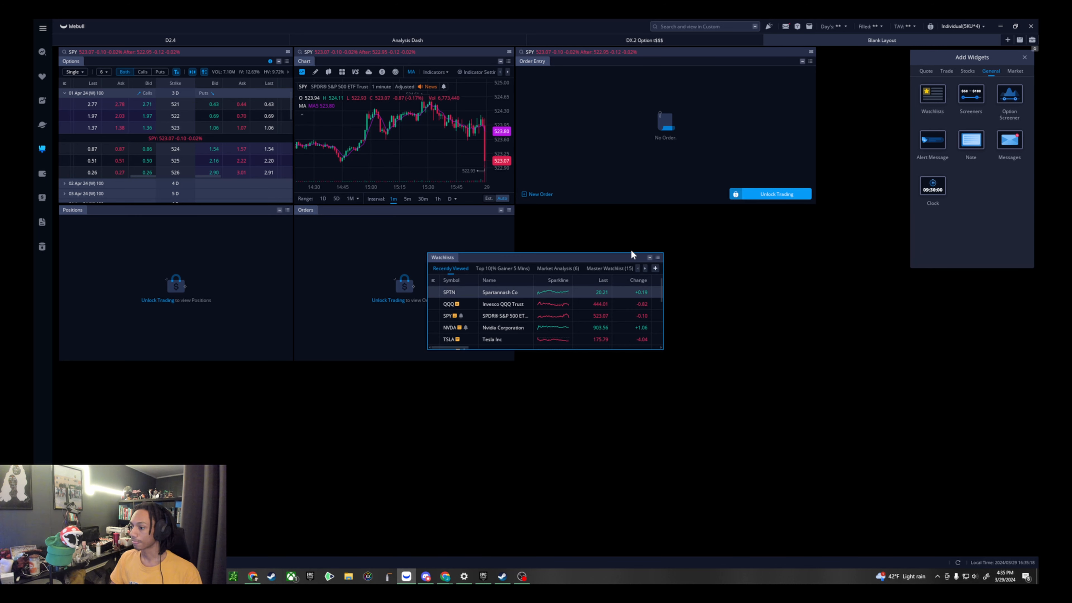
pyautogui.moveTo(608, 262); pyautogui.dragTo(687, 215)
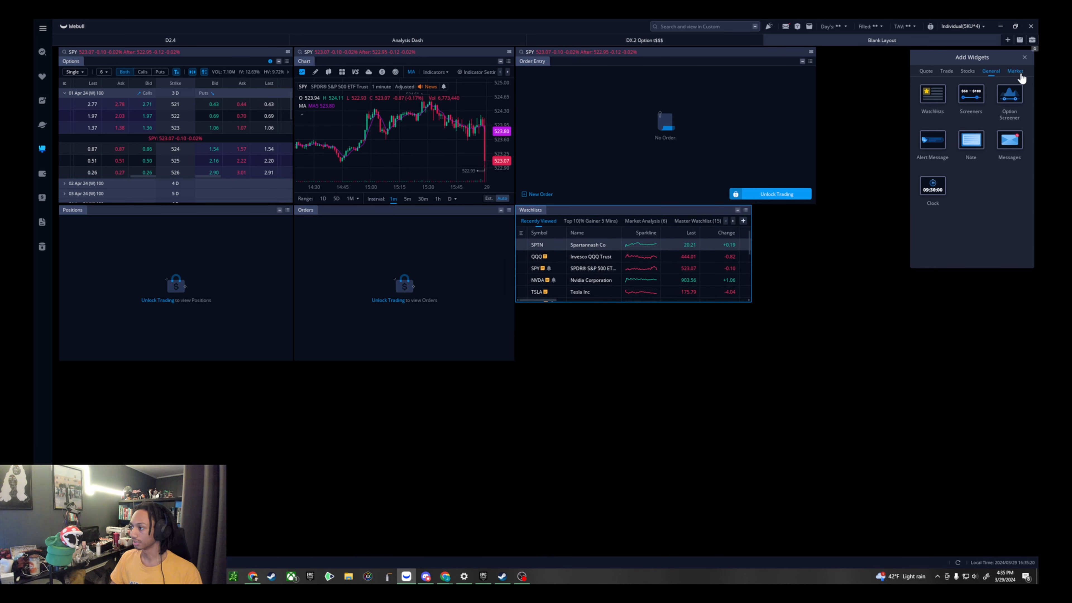
# - Review the widgets offered in the Market category and close the widget library
pyautogui.click(1021, 72)
pyautogui.scroll(-1, 959, 229)
pyautogui.scroll(1, 956, 211)
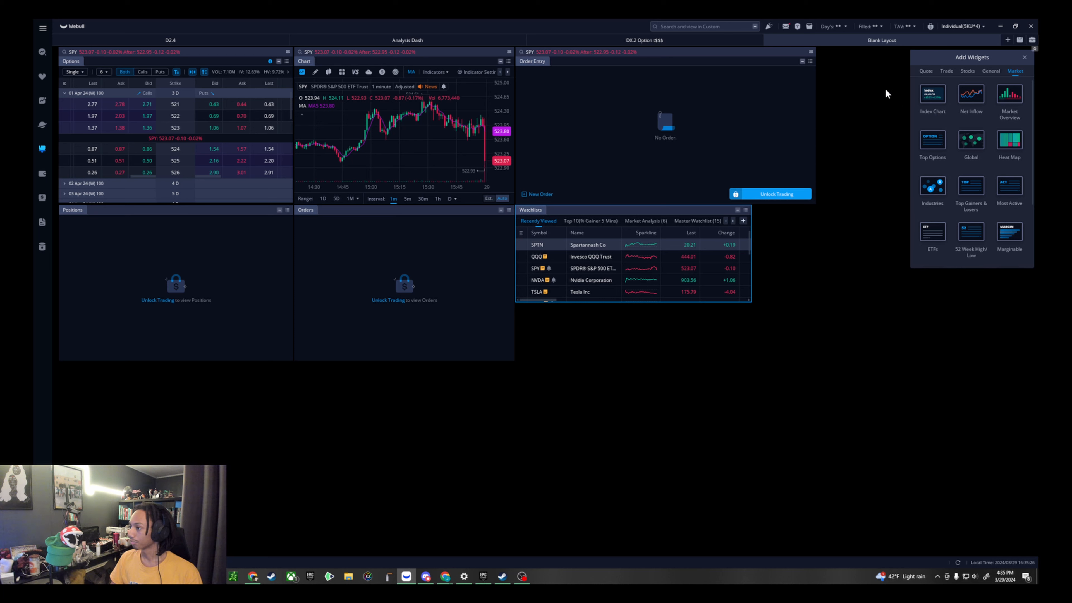
pyautogui.click(1024, 57)
# - Reposition the Watchlists widget in the free space below Order Entry and shift the Orders widget slightly down
pyautogui.moveTo(689, 218); pyautogui.dragTo(618, 229)
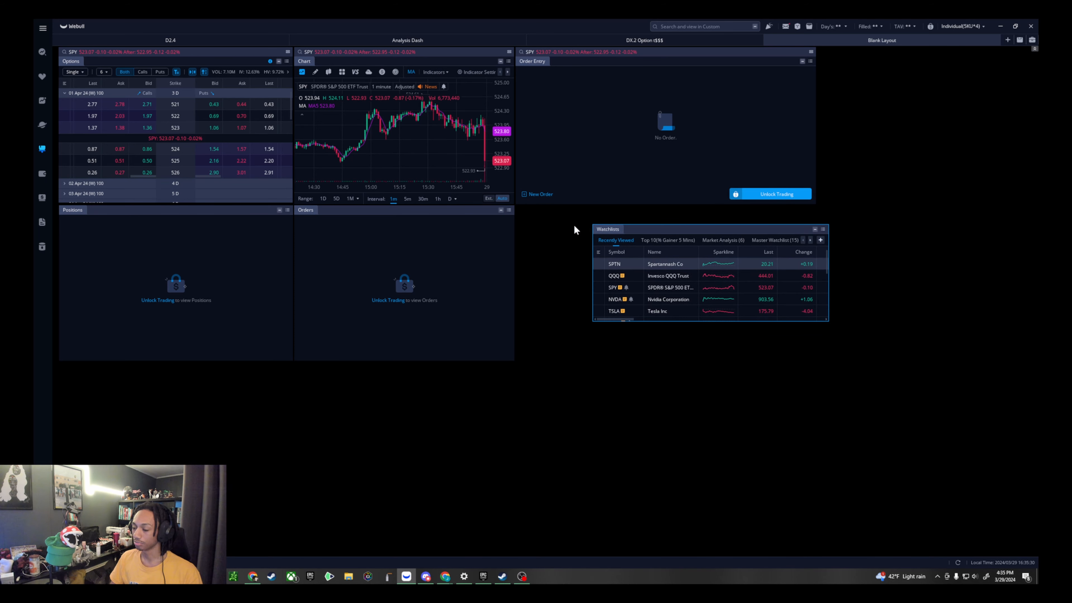
pyautogui.moveTo(443, 222)
pyautogui.mouseDown()
pyautogui.moveTo(467, 262)
pyautogui.moveTo(456, 215)
pyautogui.mouseUp()
pyautogui.moveTo(724, 232); pyautogui.dragTo(781, 230)
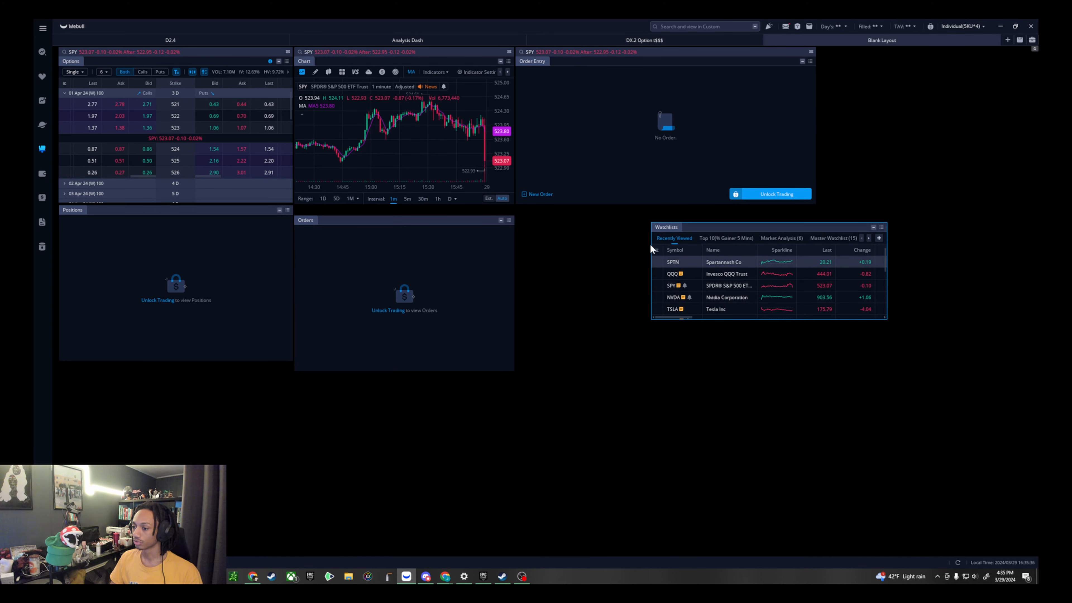
pyautogui.moveTo(788, 223); pyautogui.dragTo(674, 217)
# - Remove the Order Entry, Watchlists, Orders, Positions and Options widgets, keeping only the Chart widget
pyautogui.click(811, 61)
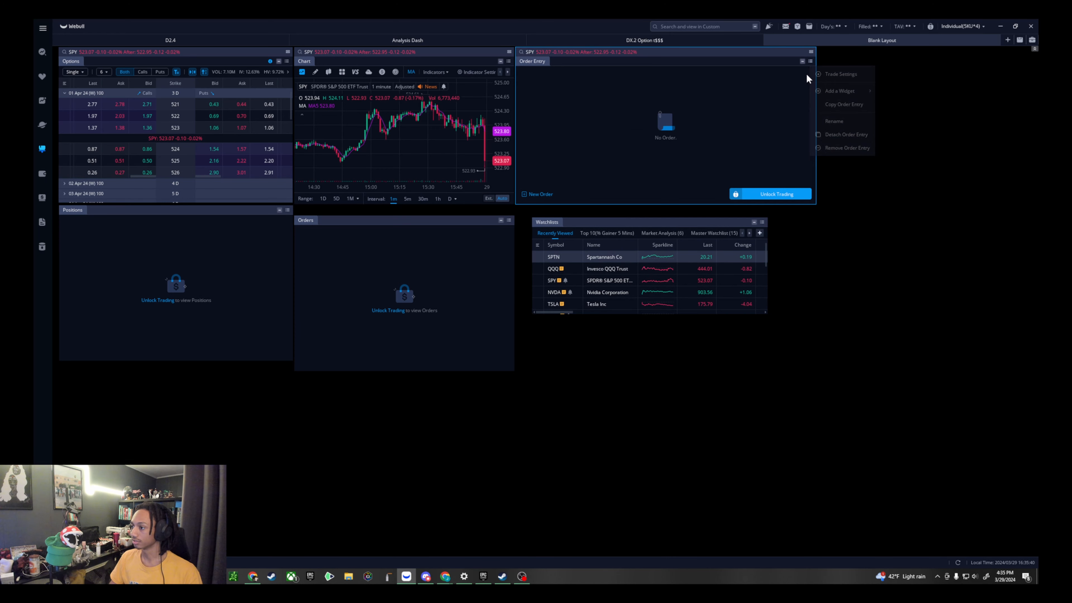
pyautogui.click(761, 222)
pyautogui.click(796, 336)
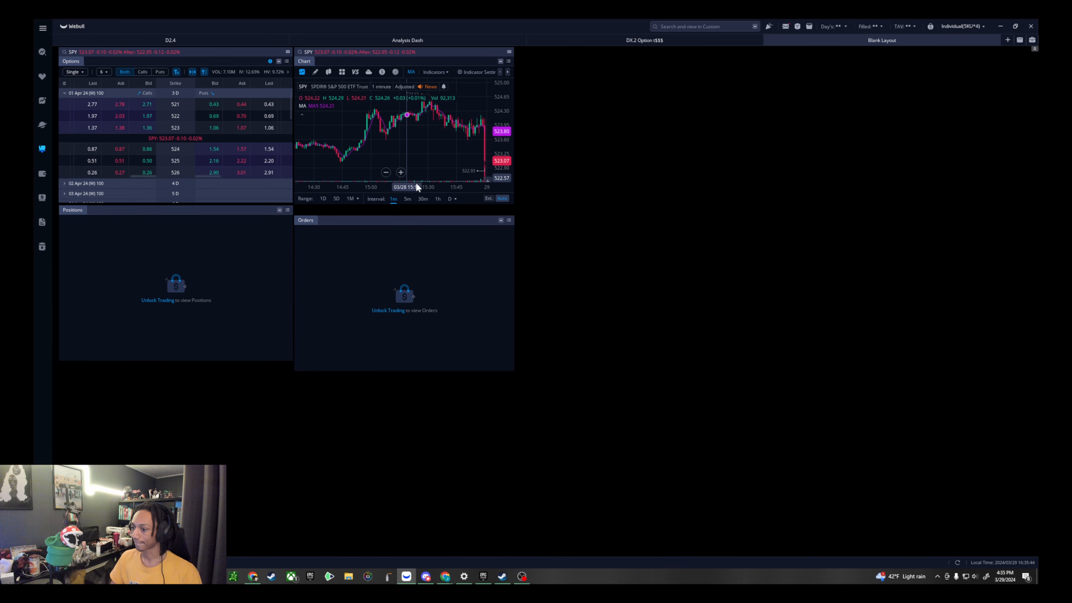
pyautogui.click(509, 220)
pyautogui.click(548, 320)
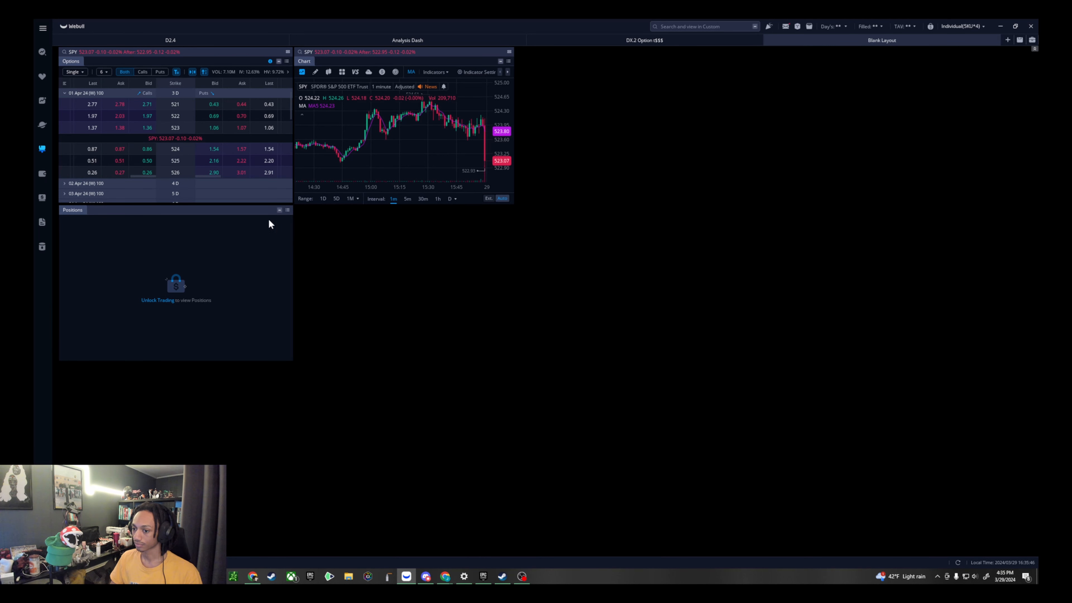
pyautogui.click(287, 210)
pyautogui.click(312, 301)
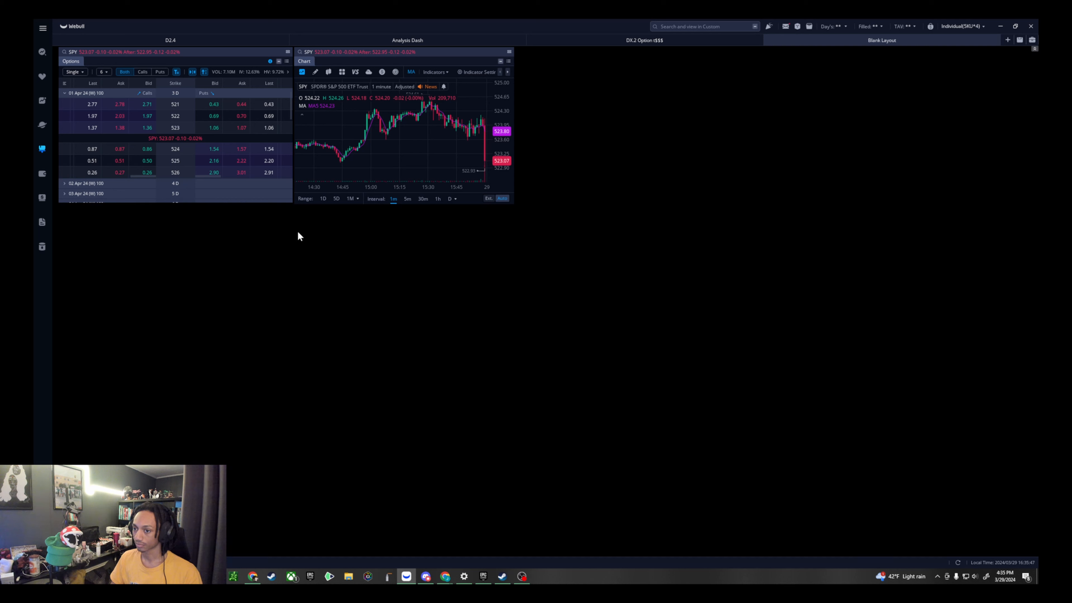
pyautogui.click(287, 62)
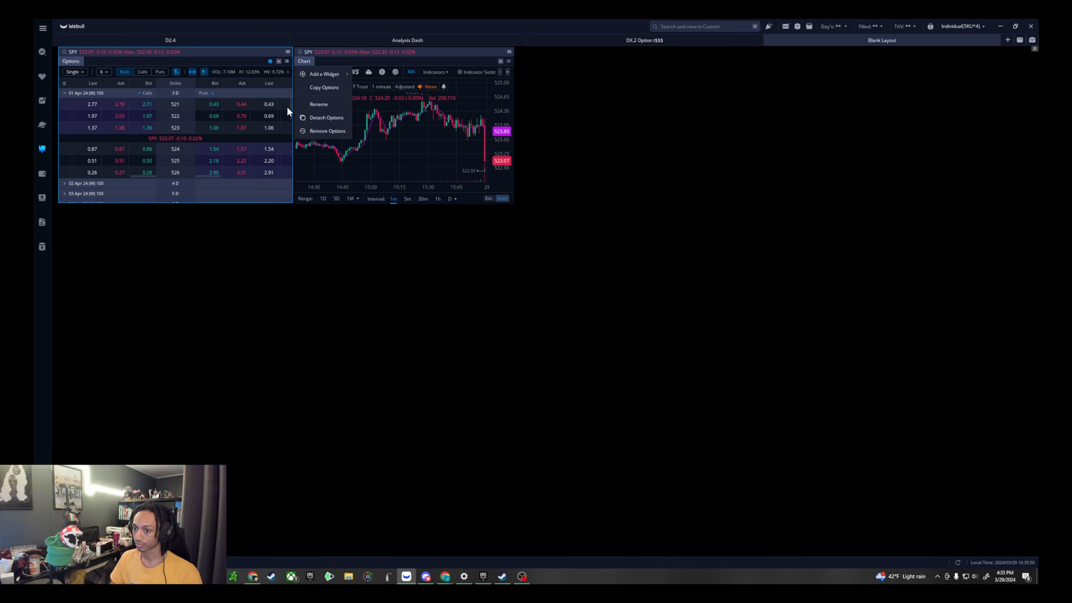
pyautogui.click(321, 131)
# - Move the Chart widget to the upper-left corner of the layout and enlarge it to fill most of the workspace
pyautogui.moveTo(336, 55); pyautogui.dragTo(127, 51)
pyautogui.moveTo(274, 204); pyautogui.dragTo(1037, 556)
pyautogui.scroll(-5, 634, 391)
pyautogui.moveTo(1026, 345); pyautogui.dragTo(938, 553)
pyautogui.scroll(1, 359, 236)
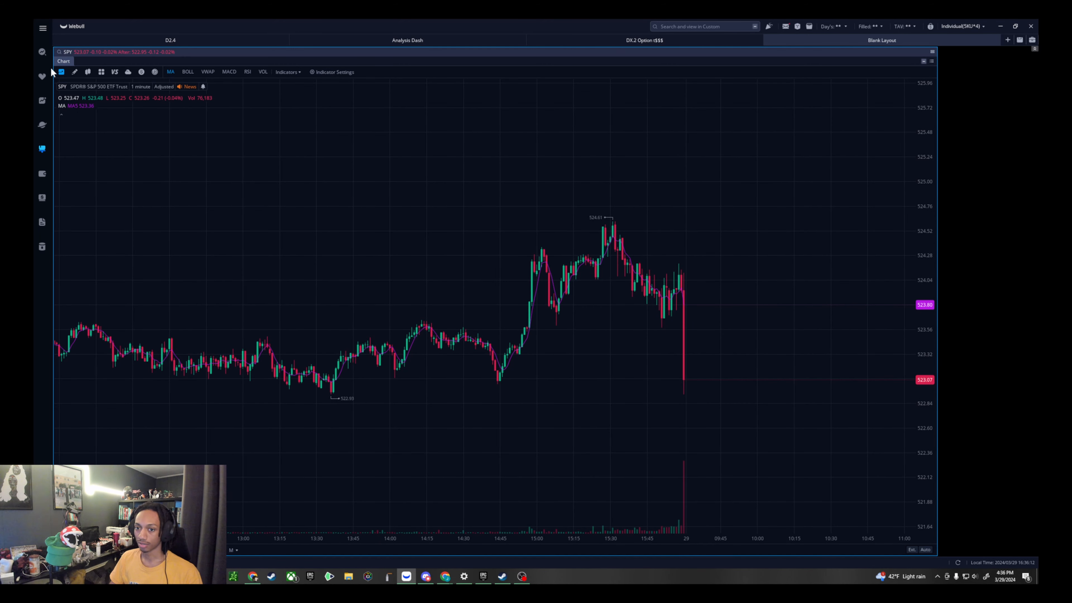
# - Review the technical indicators and technical signals available in the chart's indicator settings, and close them without changes
pyautogui.click(62, 72)
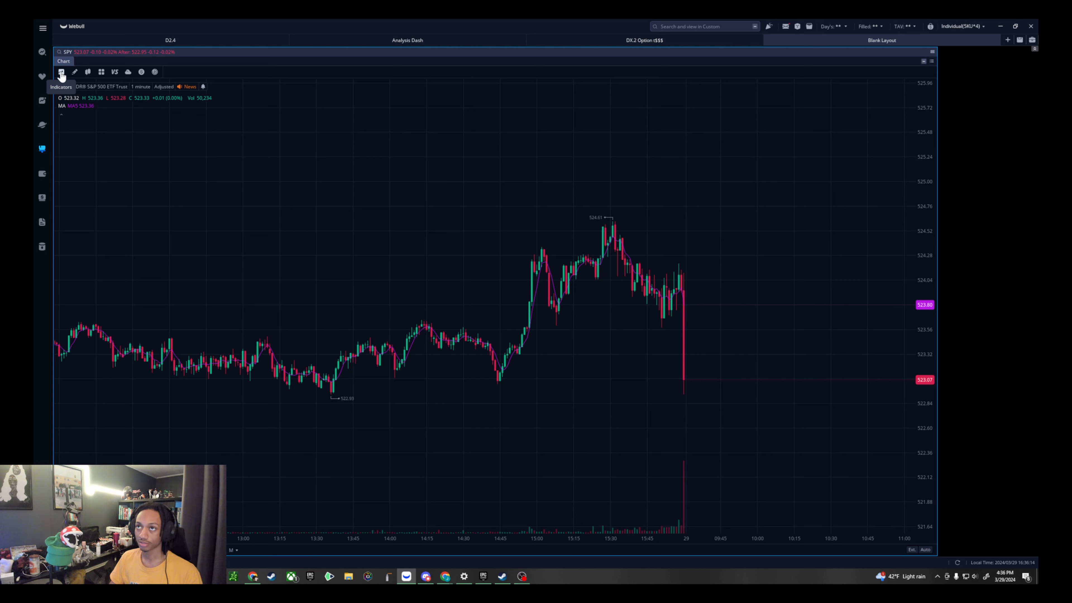
pyautogui.click(61, 73)
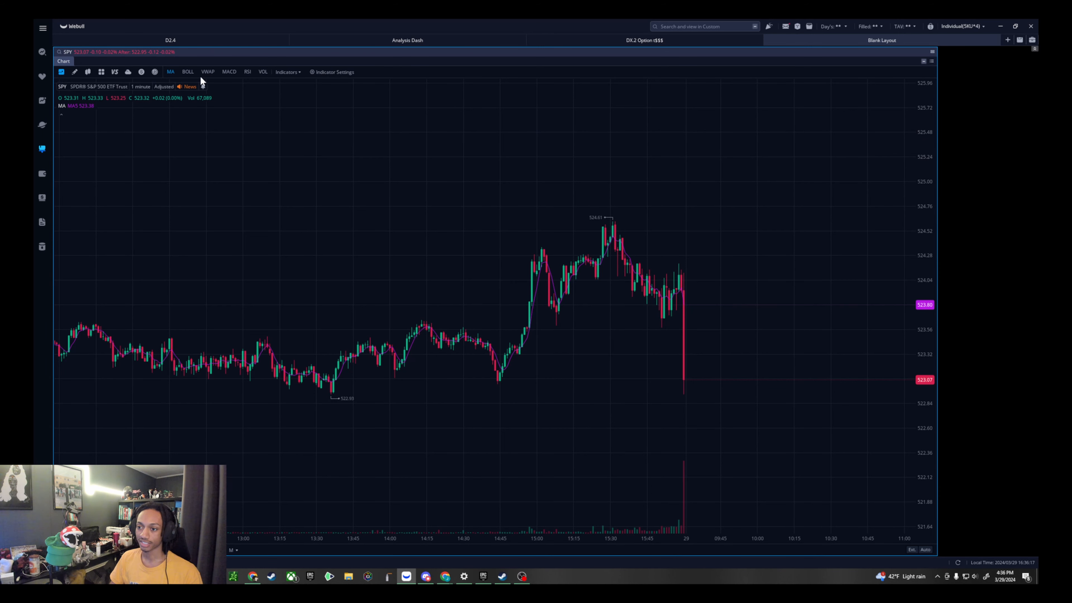
pyautogui.click(322, 71)
pyautogui.scroll(3, 413, 301)
pyautogui.click(477, 187)
pyautogui.scroll(-3, 426, 236)
pyautogui.click(431, 264)
pyautogui.click(423, 187)
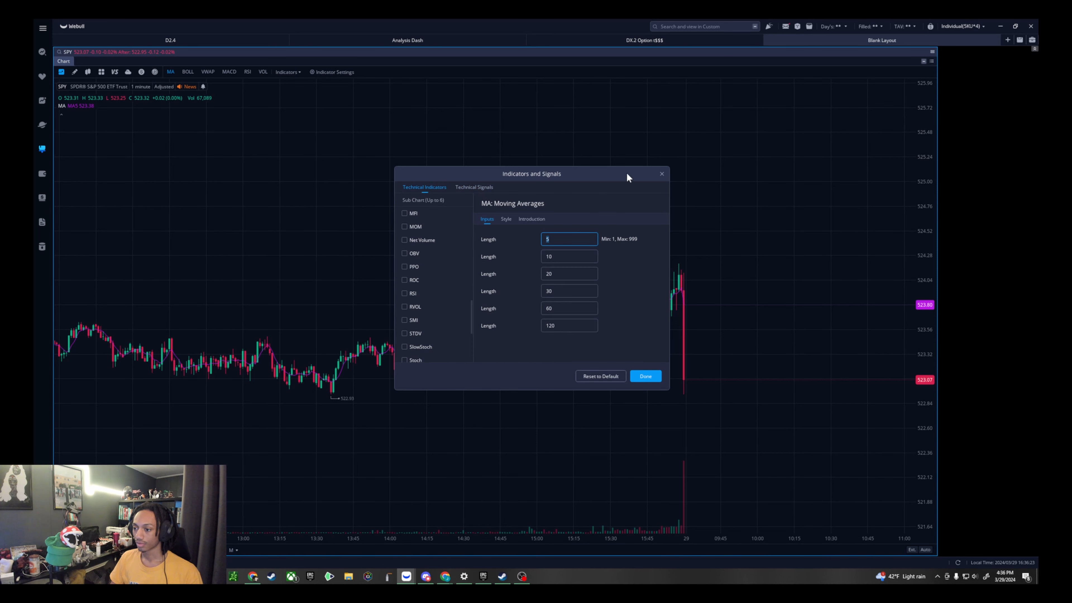
pyautogui.click(661, 174)
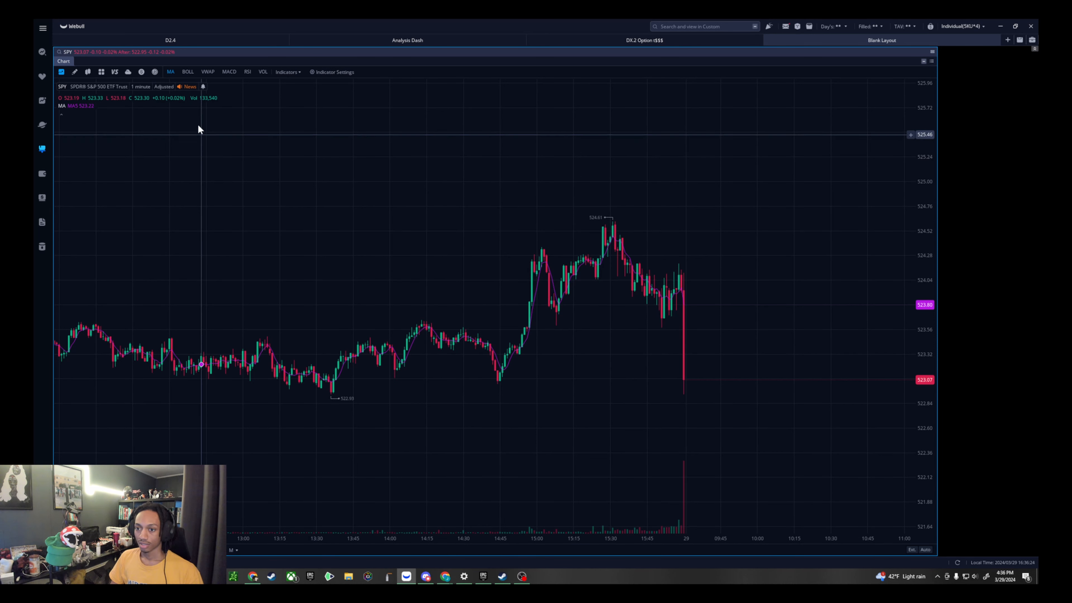
# - Turn off the chart's MA indicator and briefly toggle the BOLL and VWAP overlays on and off
pyautogui.click(174, 76)
pyautogui.click(190, 75)
pyautogui.click(191, 76)
pyautogui.click(207, 77)
pyautogui.click(207, 76)
# - Preview the MACD, RSI and VOL indicators below the price chart and turn all three off again
pyautogui.click(231, 76)
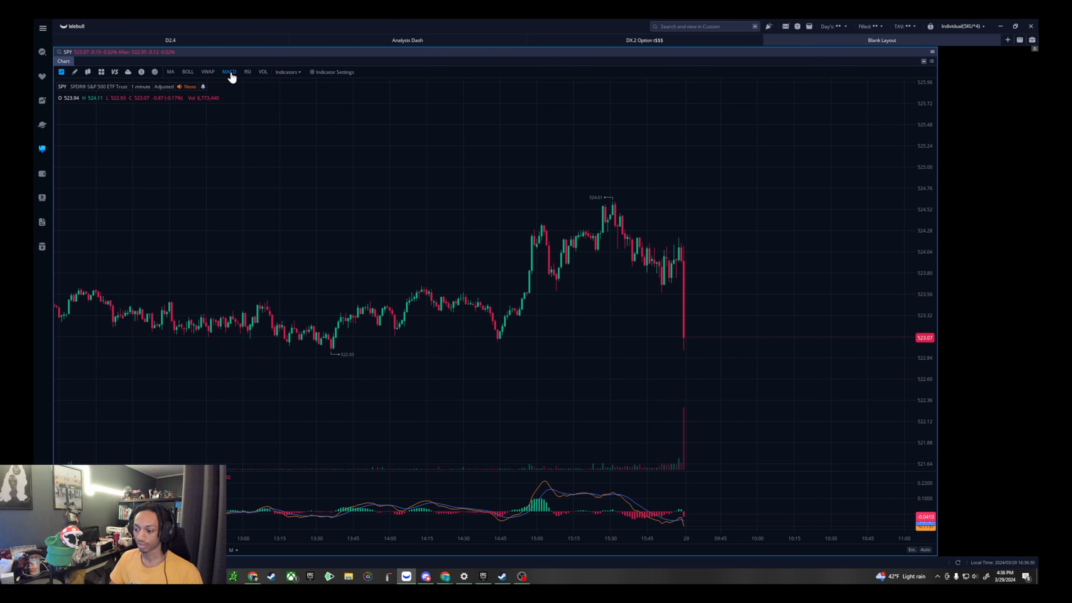
pyautogui.click(247, 76)
pyautogui.click(262, 76)
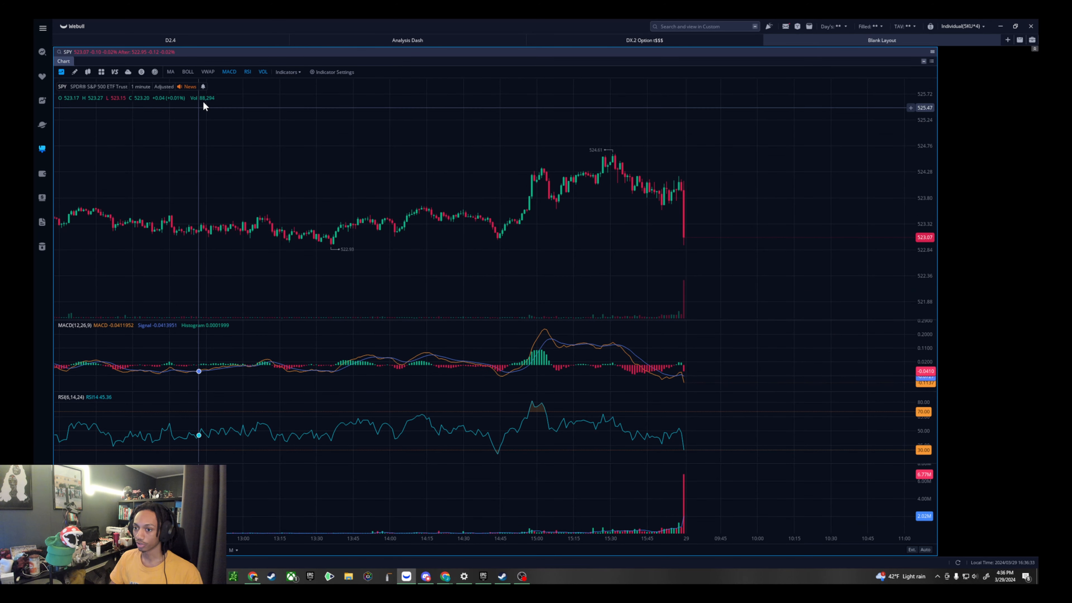
pyautogui.click(262, 75)
pyautogui.click(249, 75)
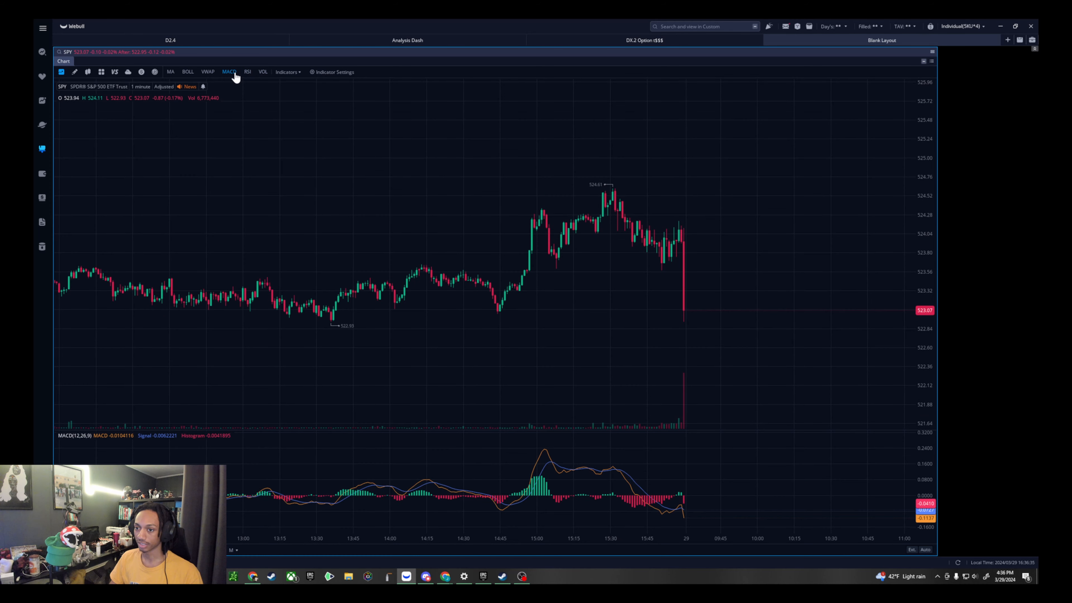
pyautogui.click(231, 75)
# - Look through the chart's drawing tools, including the line, shape and text annotation options
pyautogui.click(75, 73)
pyautogui.click(178, 72)
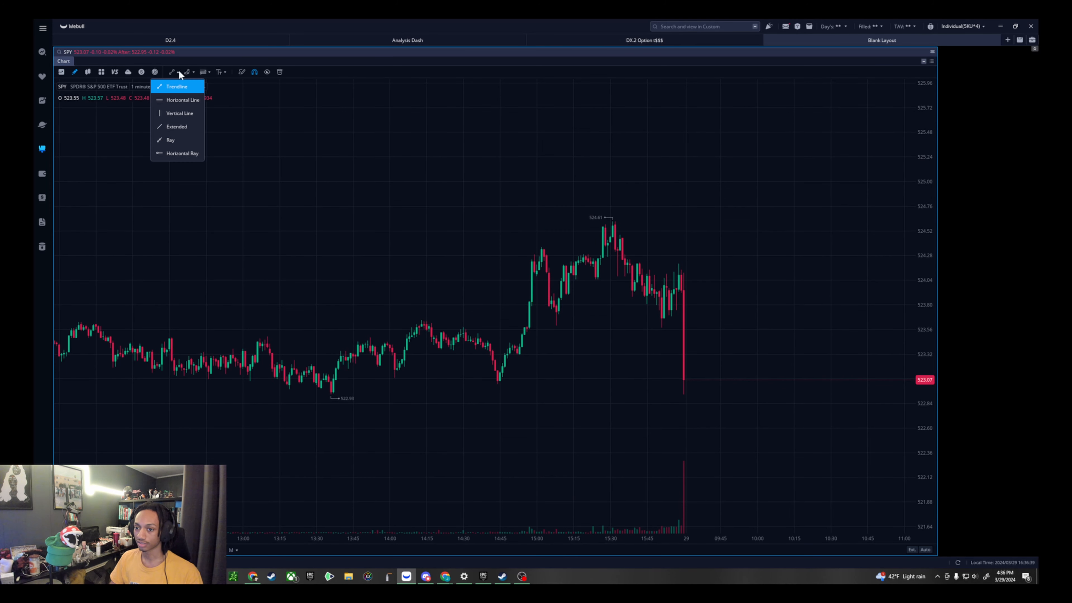
pyautogui.click(193, 71)
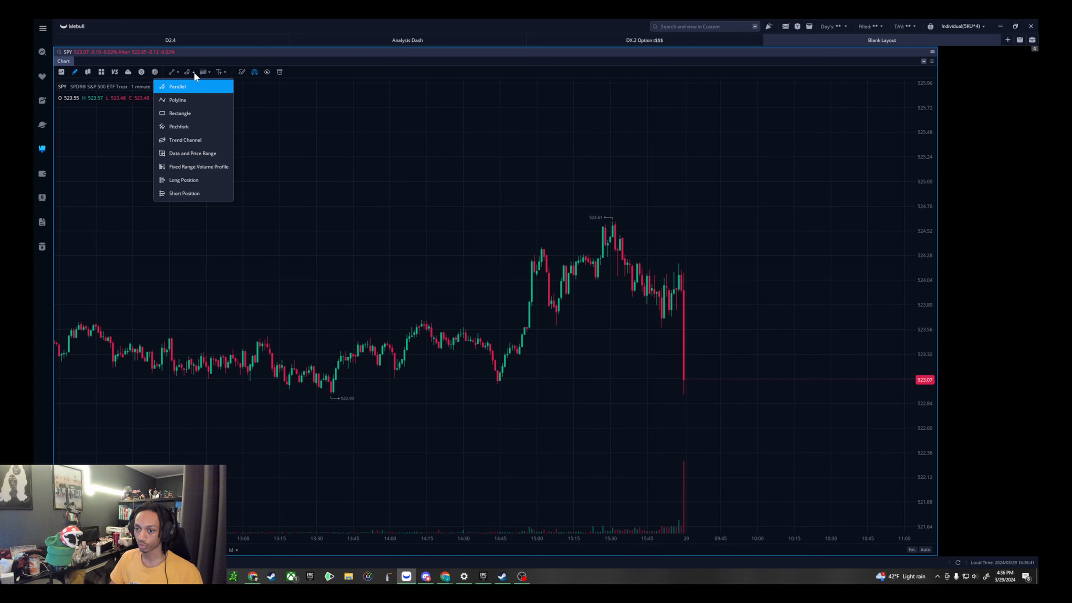
pyautogui.click(209, 72)
pyautogui.click(228, 71)
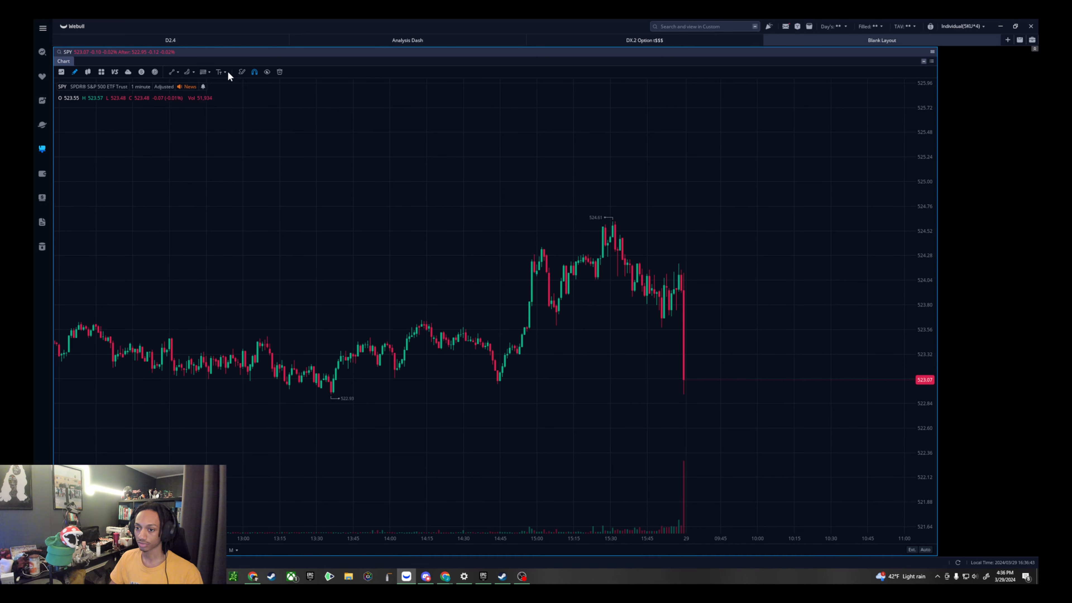
pyautogui.click(227, 72)
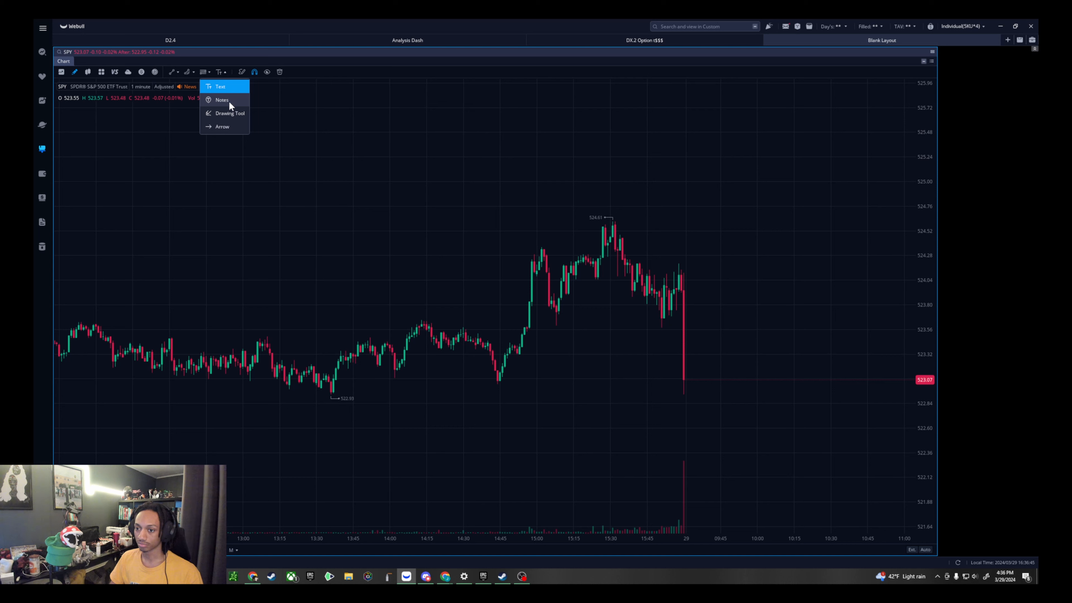
# - Try placing a text annotation above the price candles, clear its sample text and discard it
pyautogui.click(218, 88)
pyautogui.click(412, 159)
pyautogui.write('gdfgdfhdfg')
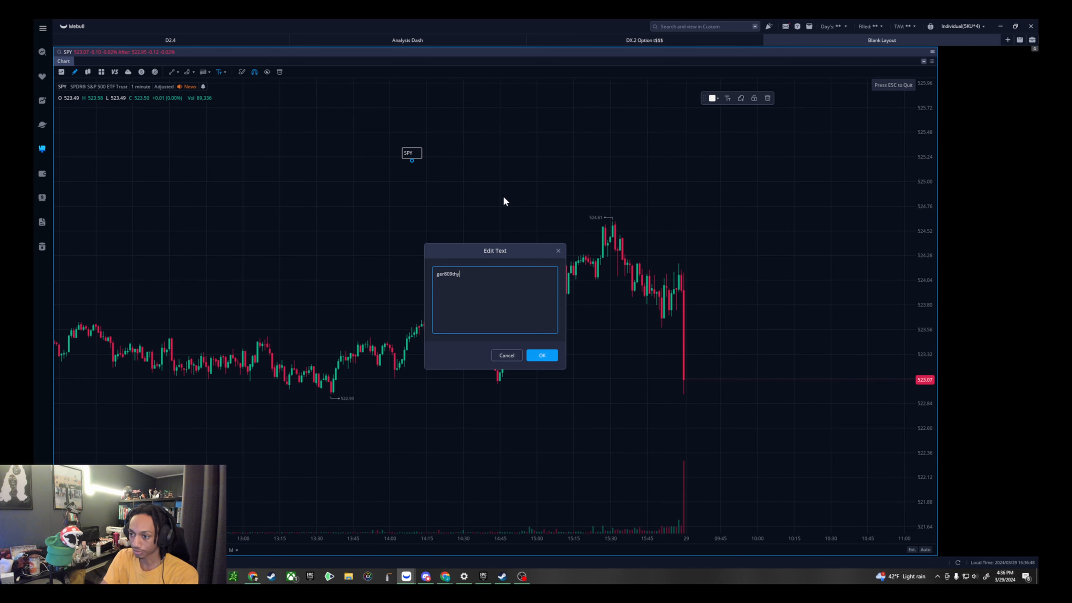
pyautogui.press('BackSpace')
pyautogui.press('BackSpace')
pyautogui.press('BackSpace')
pyautogui.press('BackSpace')
pyautogui.press('BackSpace')
pyautogui.press('BackSpace')
pyautogui.press('BackSpace')
pyautogui.press('BackSpace')
pyautogui.press('BackSpace')
pyautogui.press('BackSpace')
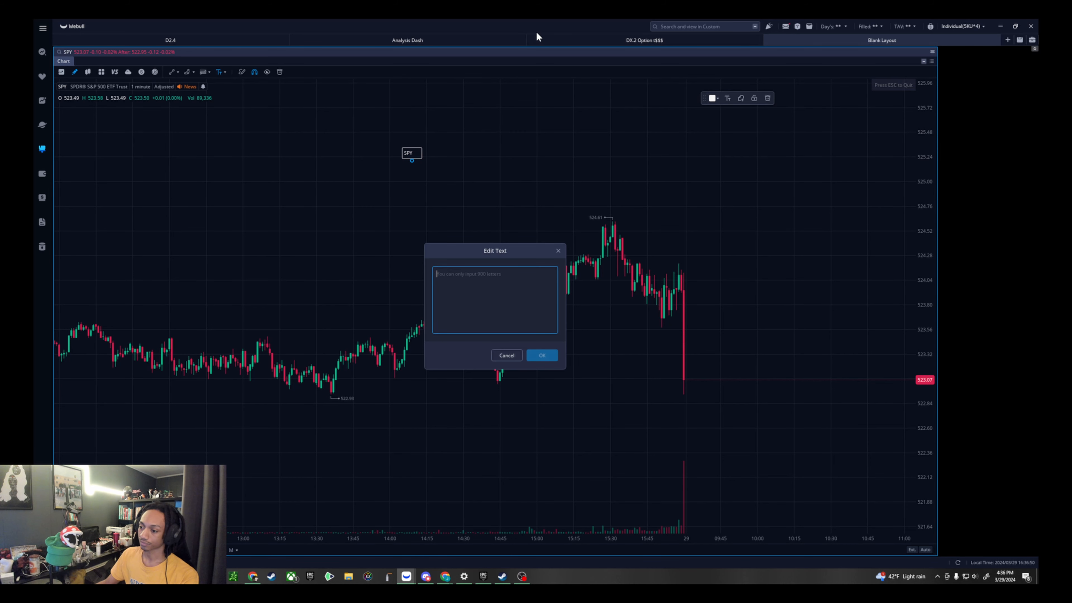
pyautogui.click(558, 251)
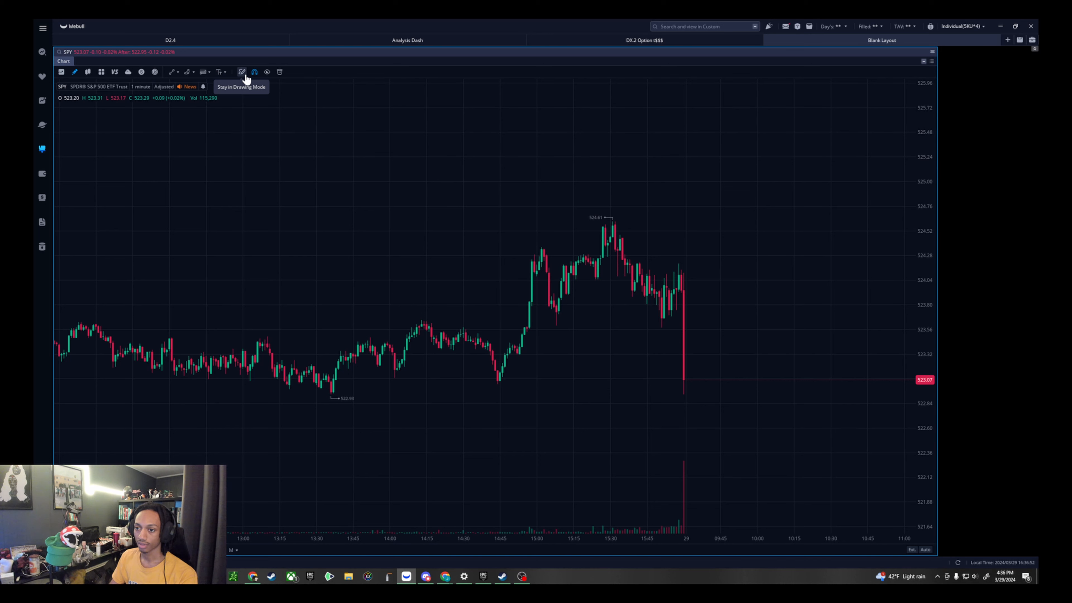
# - Try the two-chart and four-chart grid arrangements in the Chart widget
pyautogui.click(101, 72)
pyautogui.click(200, 72)
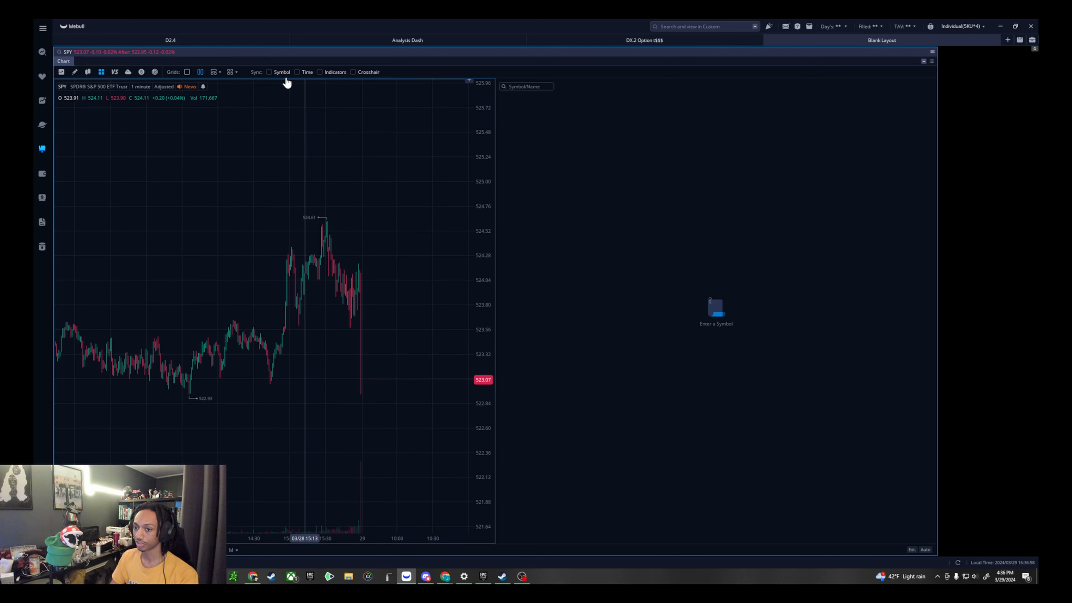
pyautogui.click(230, 73)
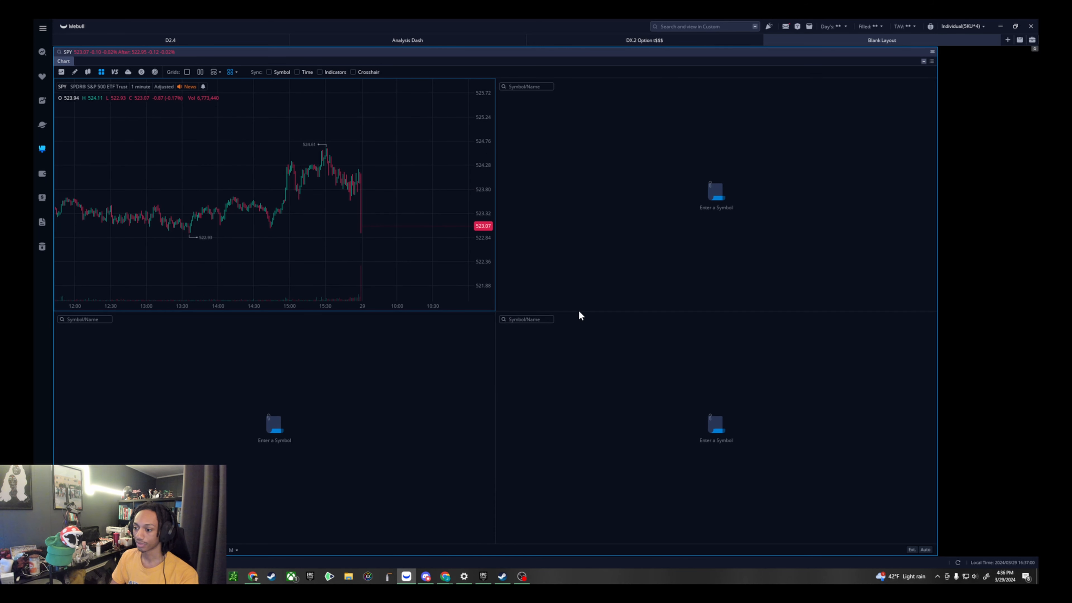
pyautogui.click(524, 320)
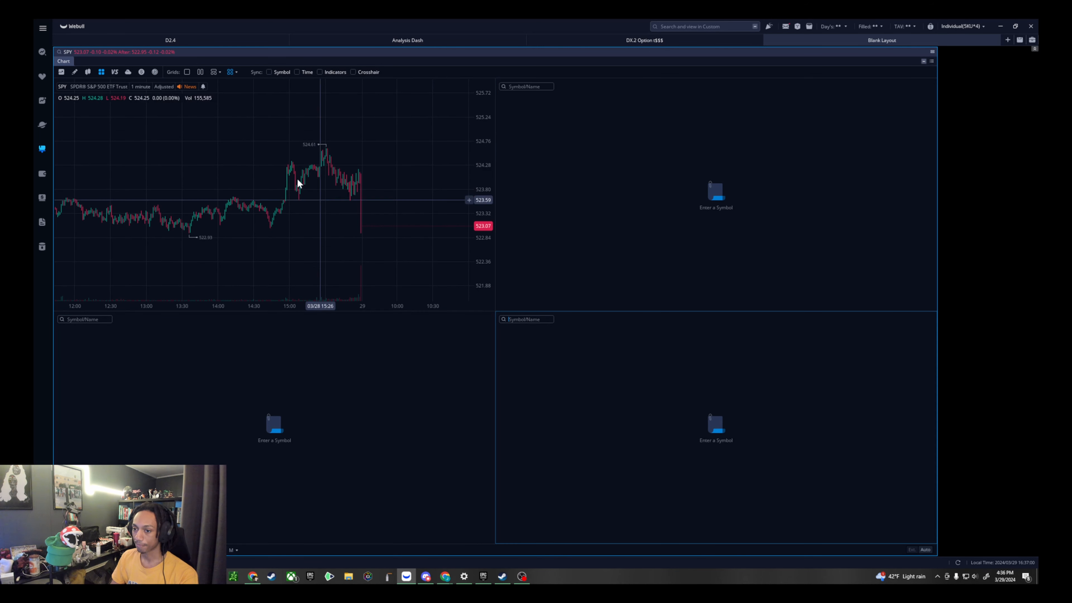
# - Try the three-chart and nine-chart grid arrangements, and restore the single-chart view
pyautogui.click(220, 74)
pyautogui.click(219, 113)
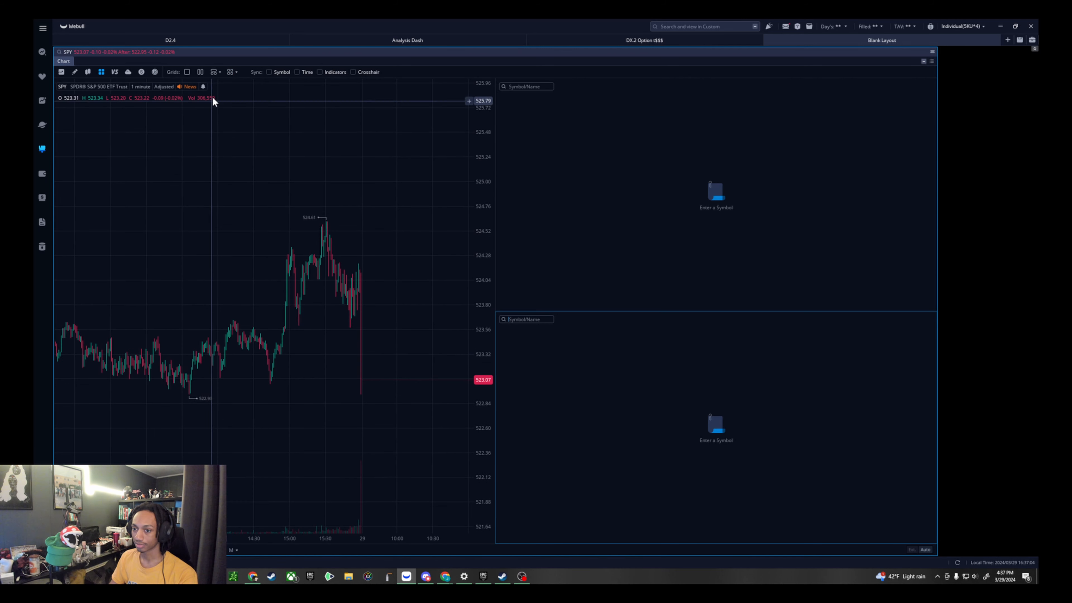
pyautogui.click(237, 73)
pyautogui.click(252, 115)
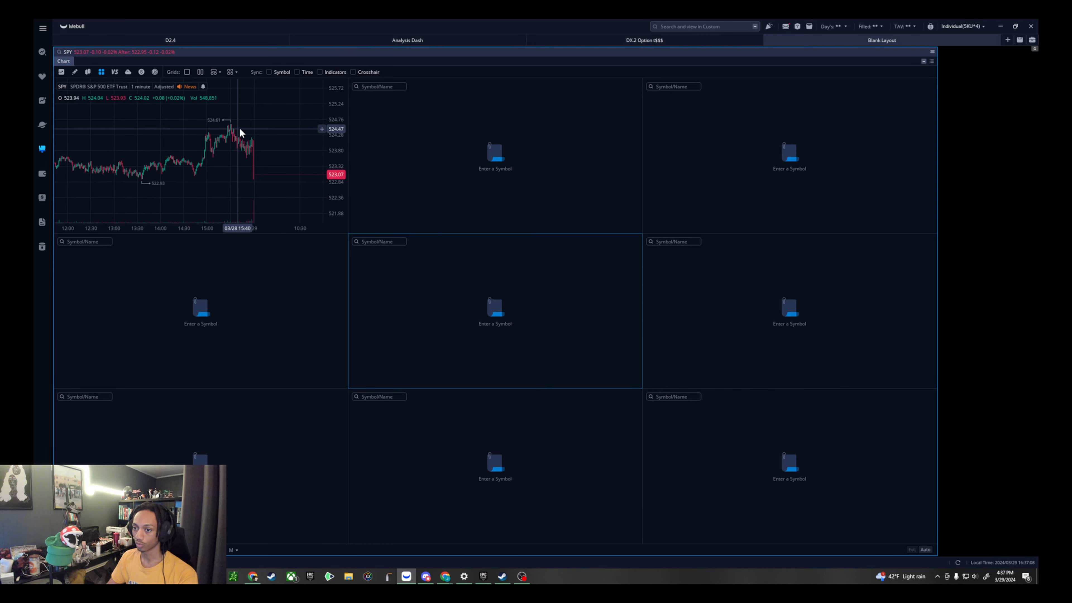
pyautogui.click(237, 73)
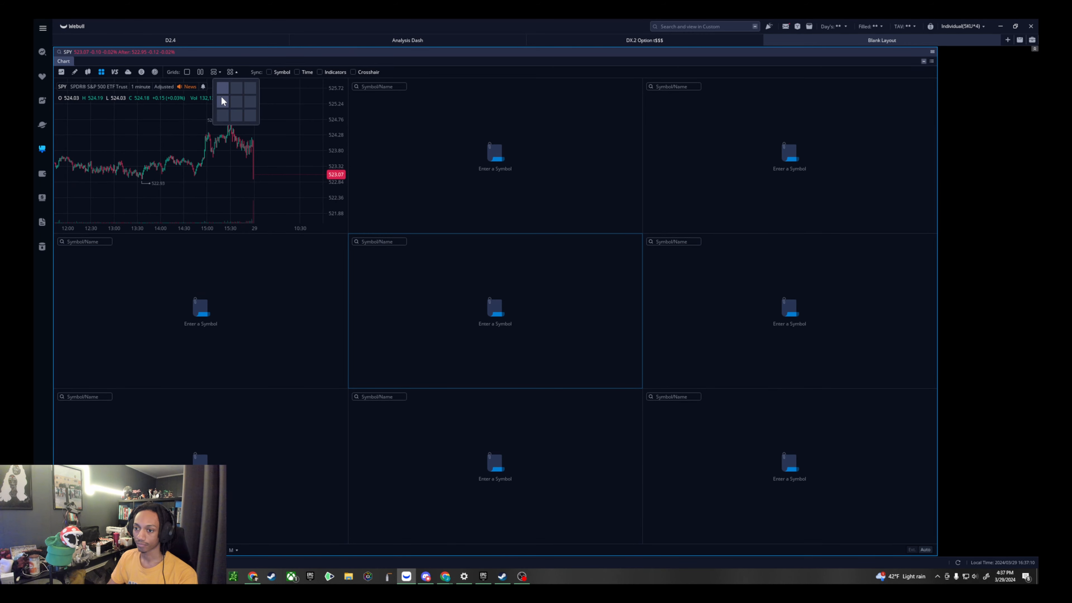
pyautogui.click(224, 87)
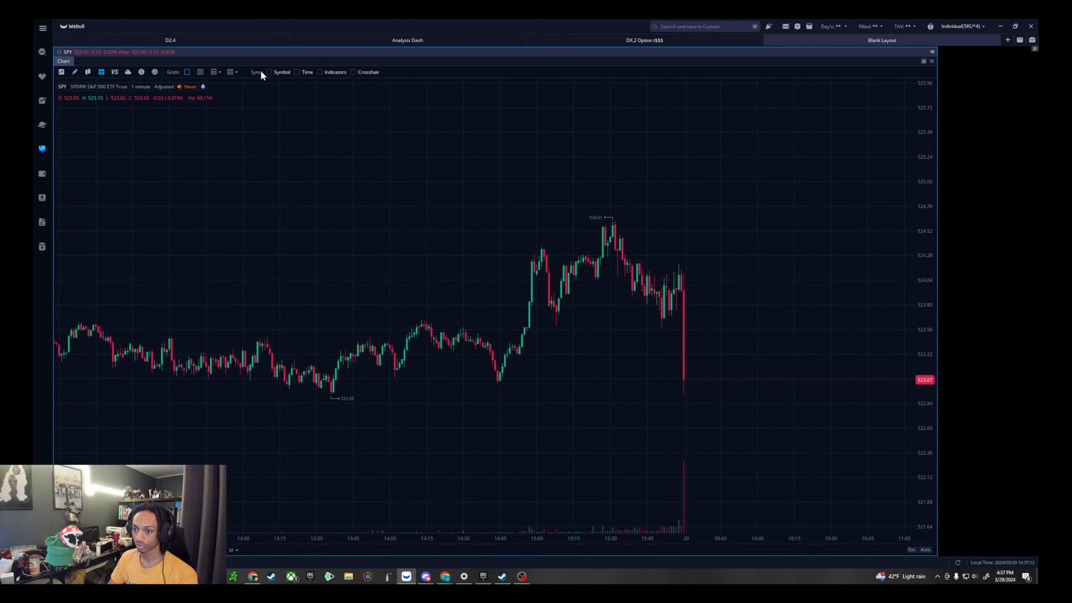
# - Try synchronizing symbol, time, indicators and crosshair across a two-chart grid, and restore the single chart without synchronization
pyautogui.click(333, 73)
pyautogui.click(367, 73)
pyautogui.click(202, 73)
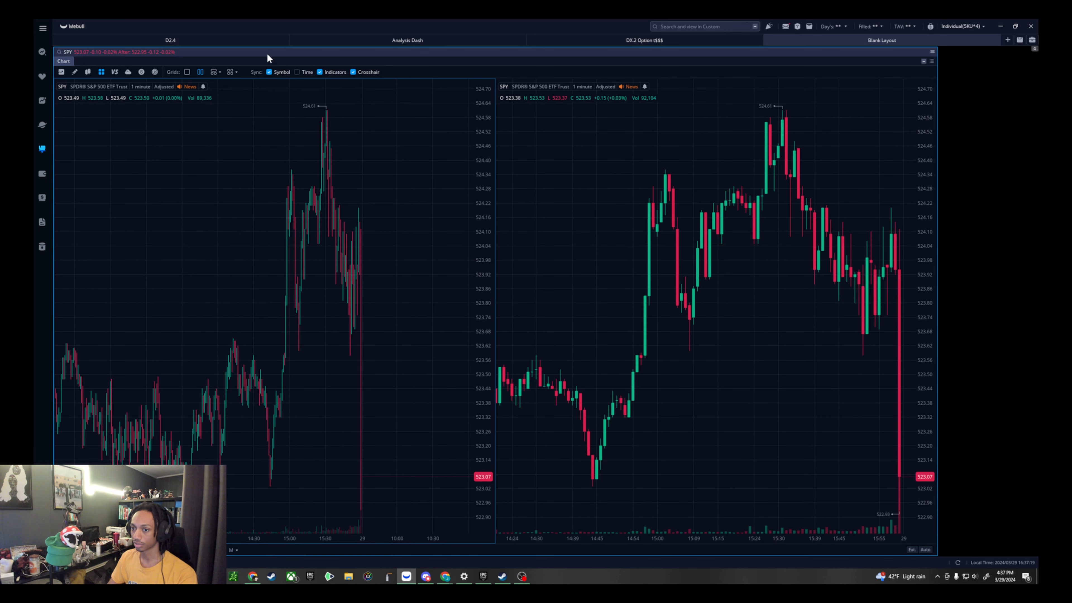
pyautogui.click(297, 72)
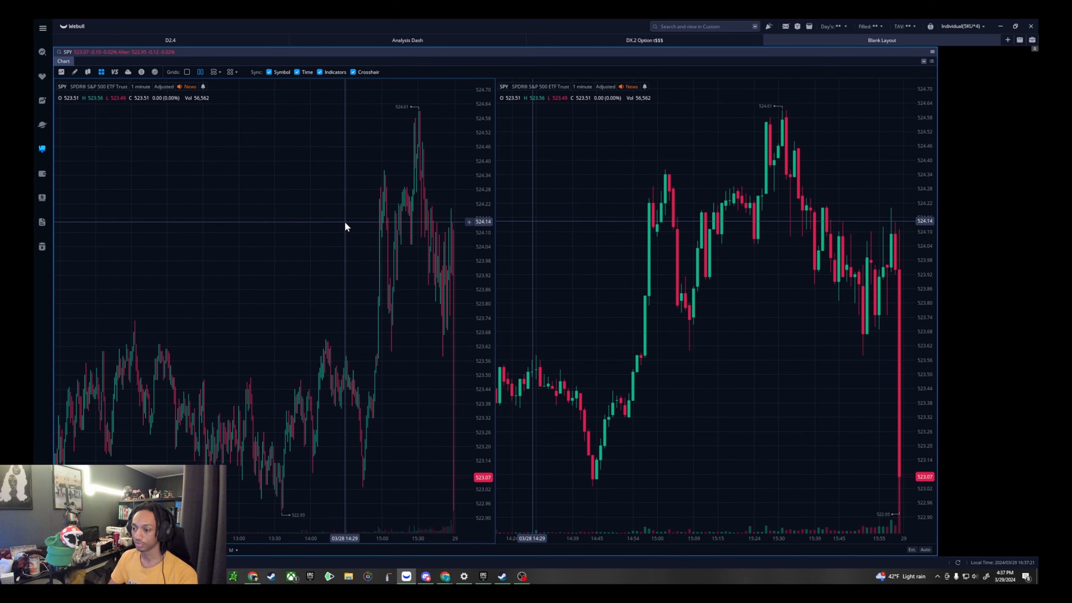
pyautogui.click(269, 72)
pyautogui.click(297, 72)
pyautogui.click(347, 73)
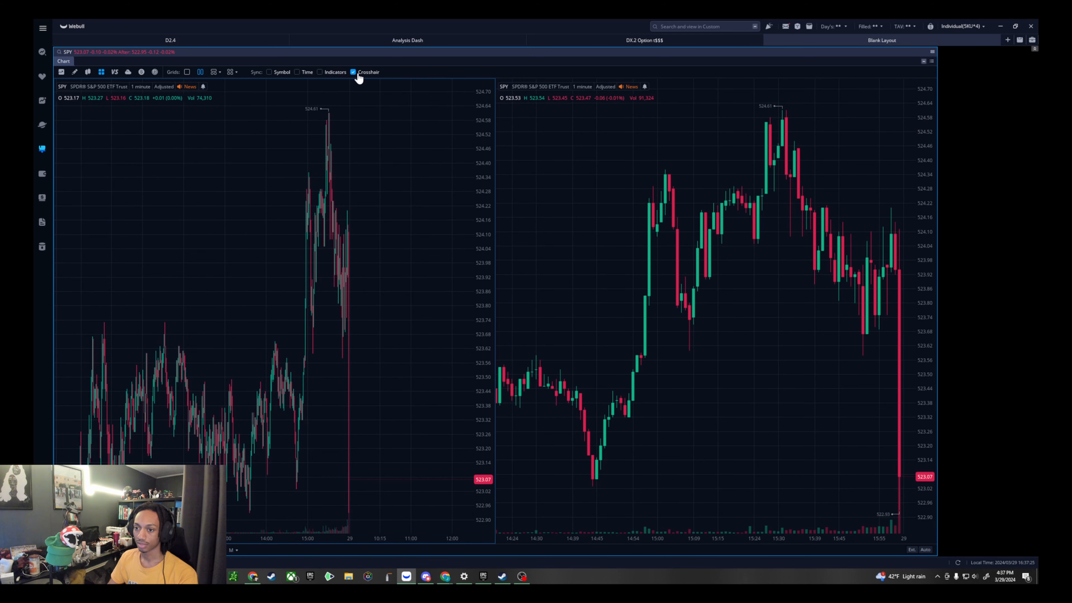
pyautogui.click(187, 71)
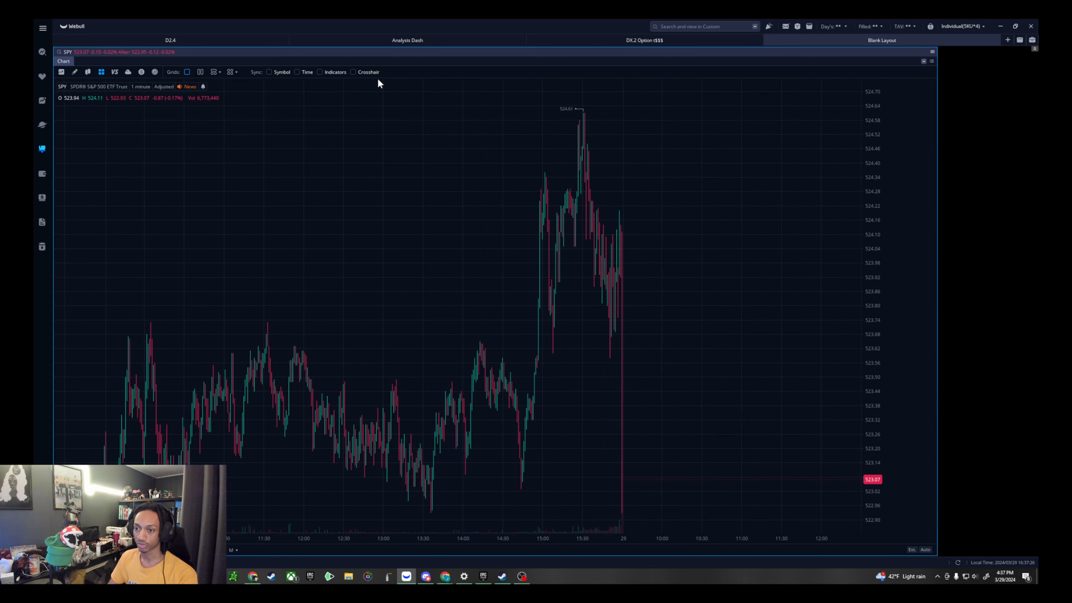
# - Look at the chart layout options for saving and deleting a layout, and rescale the chart's price axis
pyautogui.click(128, 73)
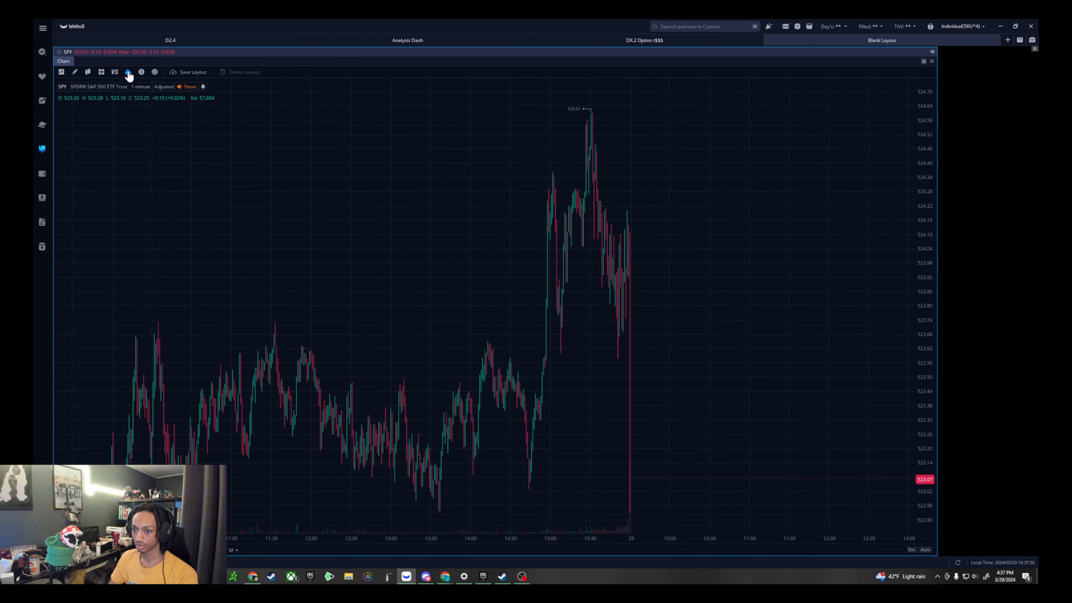
pyautogui.moveTo(925, 146); pyautogui.dragTo(926, 230)
pyautogui.moveTo(600, 324); pyautogui.dragTo(570, 241)
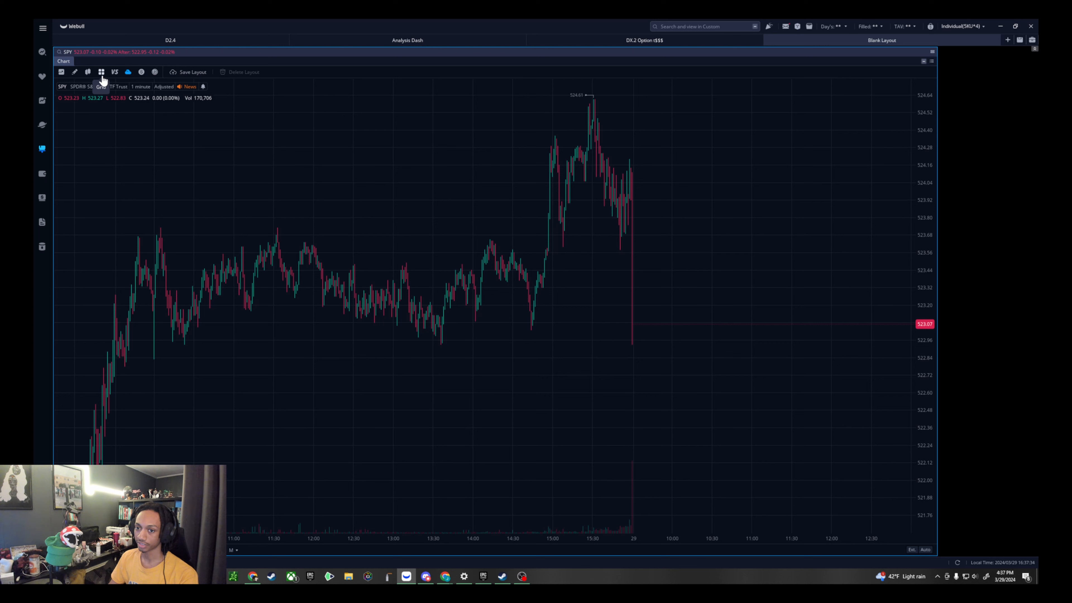
pyautogui.click(74, 73)
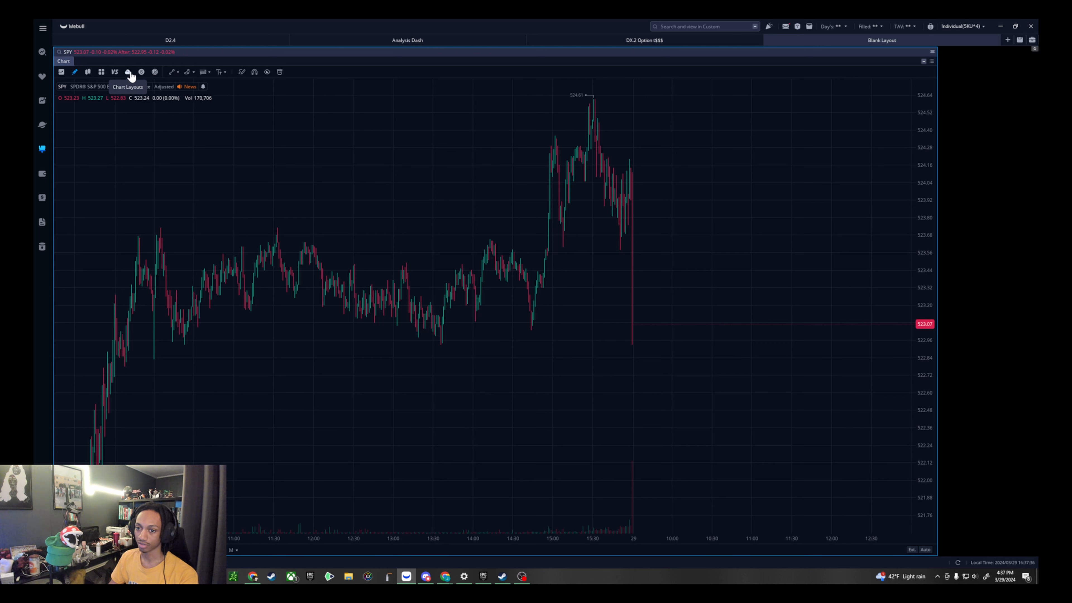
pyautogui.click(128, 73)
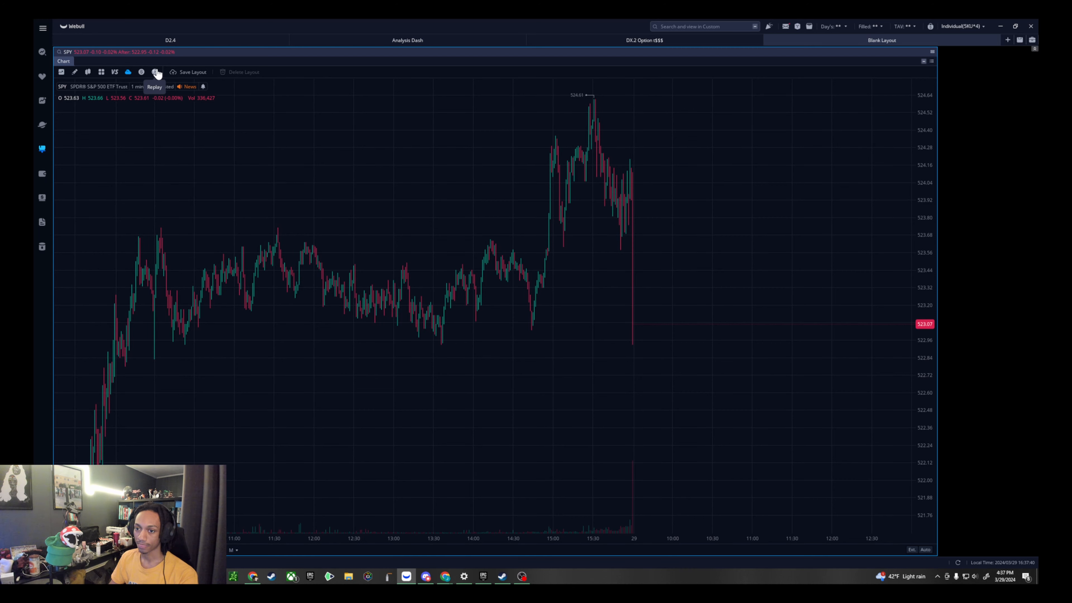
# - Look at the chart's trading options for buying, selling, quantity and order type, and hide them
pyautogui.click(140, 72)
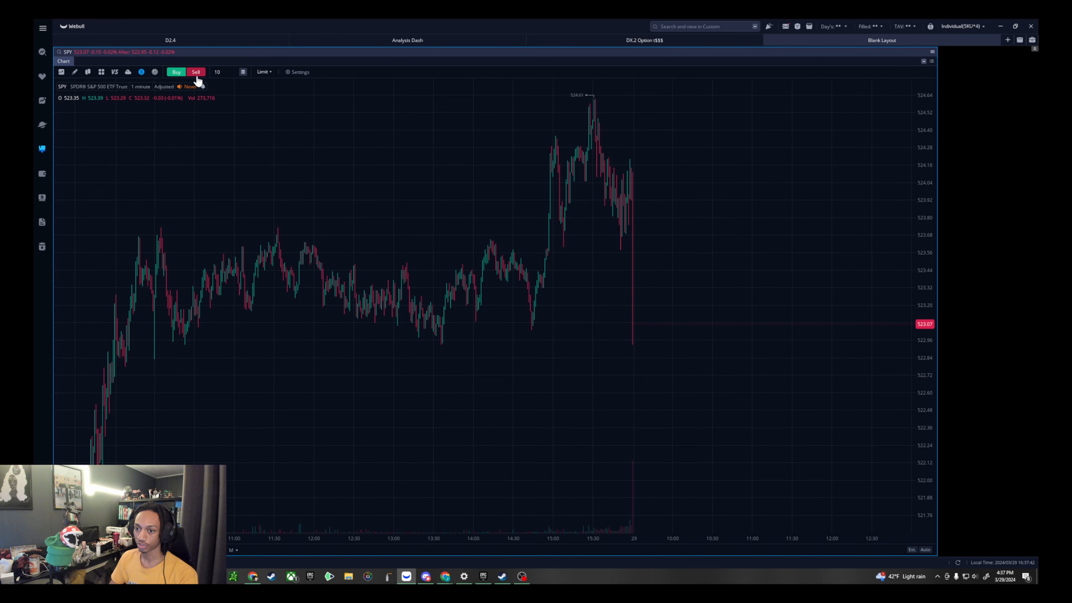
pyautogui.moveTo(293, 125); pyautogui.dragTo(300, 136)
pyautogui.scroll(-2, 402, 181)
pyautogui.moveTo(932, 167); pyautogui.dragTo(932, 203)
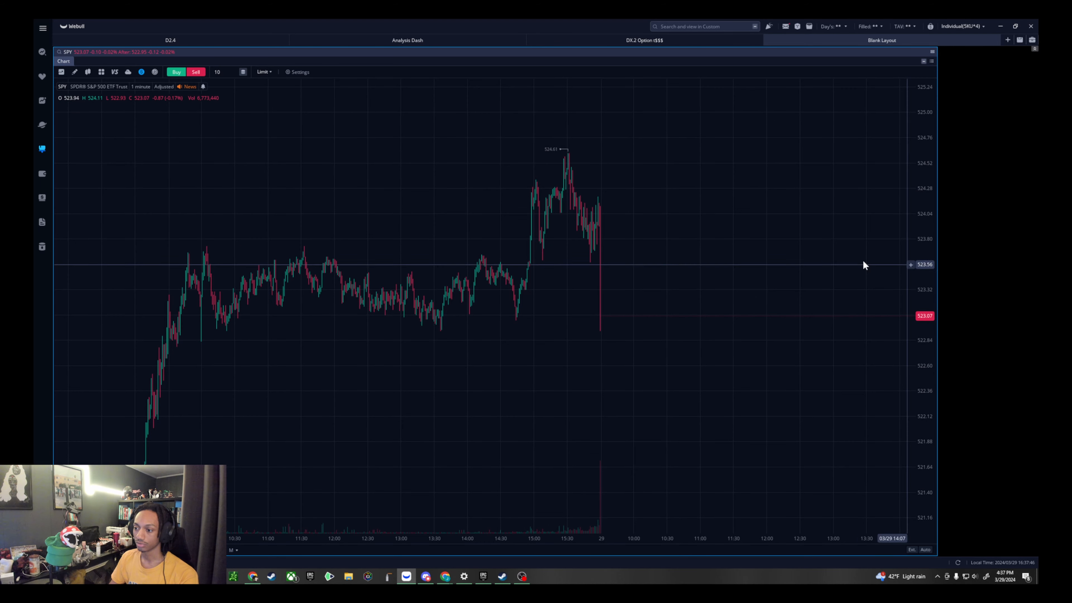
pyautogui.click(141, 72)
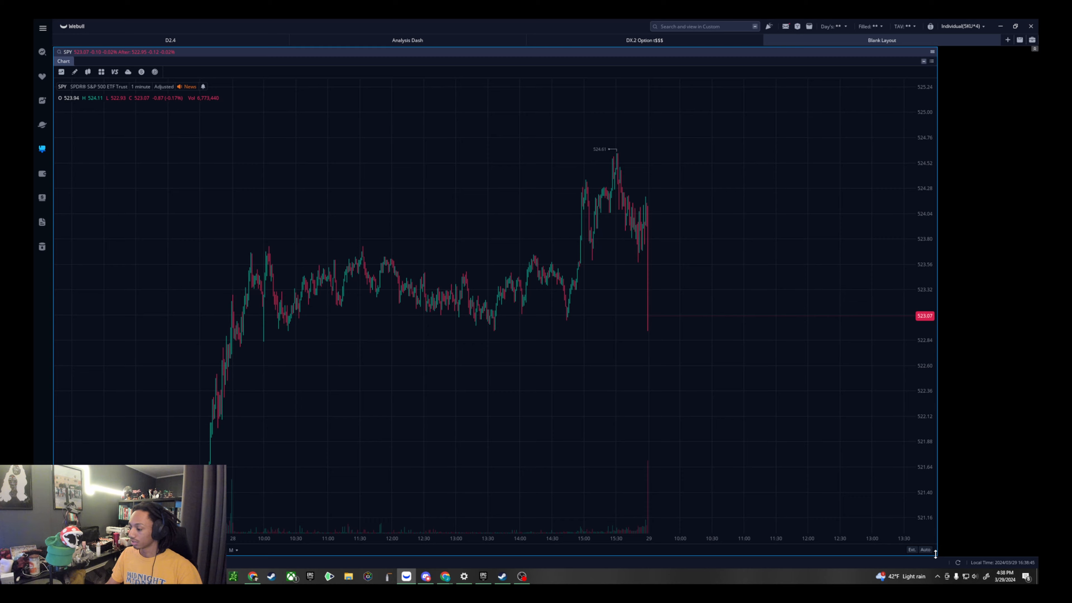
# - Shrink the Chart widget to free space in the layout and add an Options widget beside it
pyautogui.moveTo(934, 551); pyautogui.dragTo(677, 395)
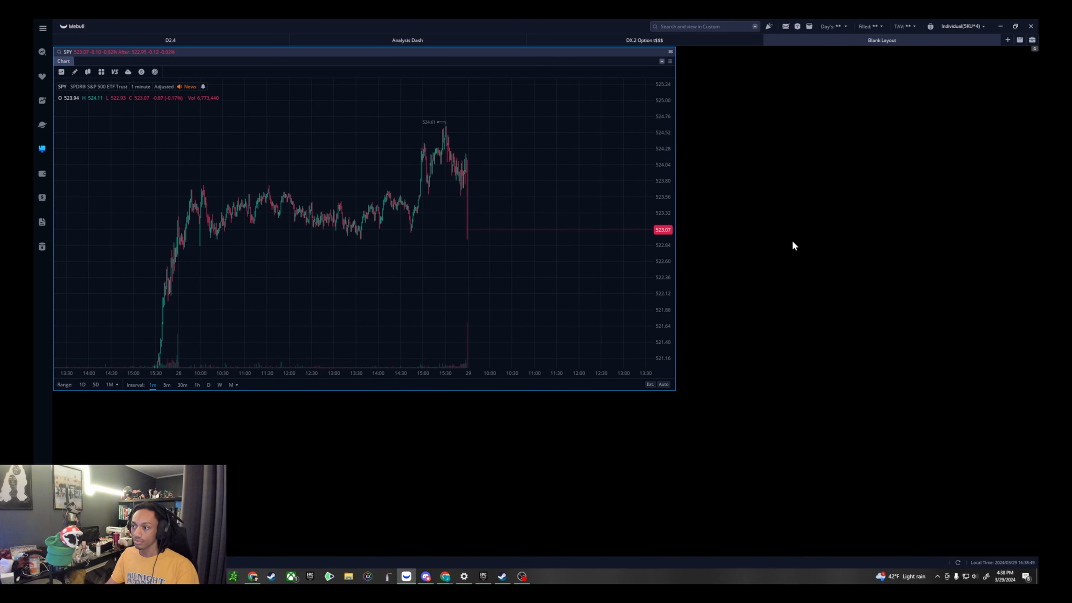
pyautogui.moveTo(675, 390); pyautogui.dragTo(609, 396)
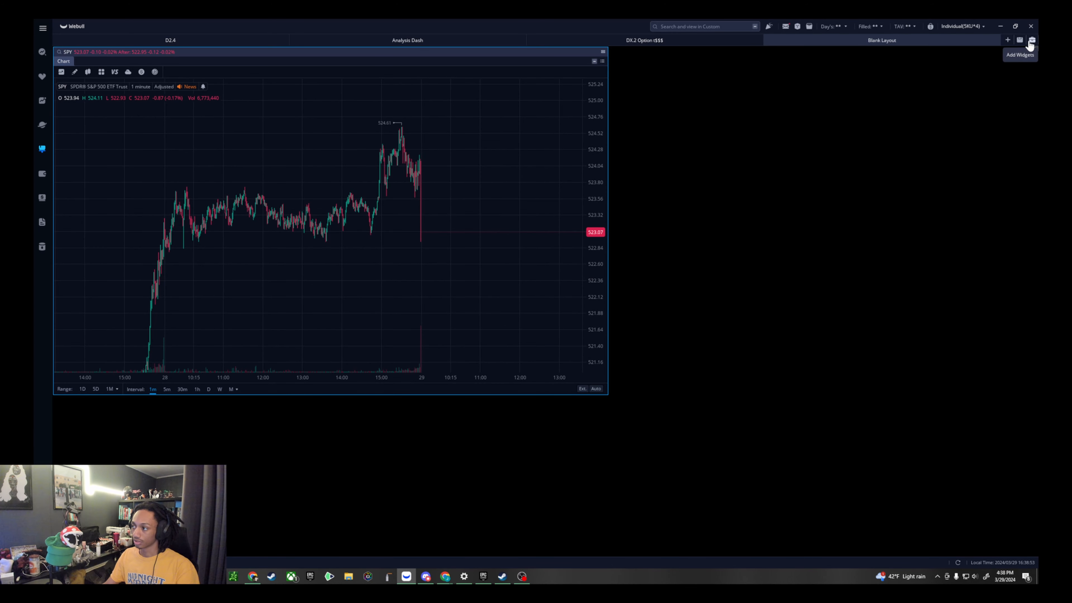
pyautogui.click(1032, 39)
pyautogui.click(925, 72)
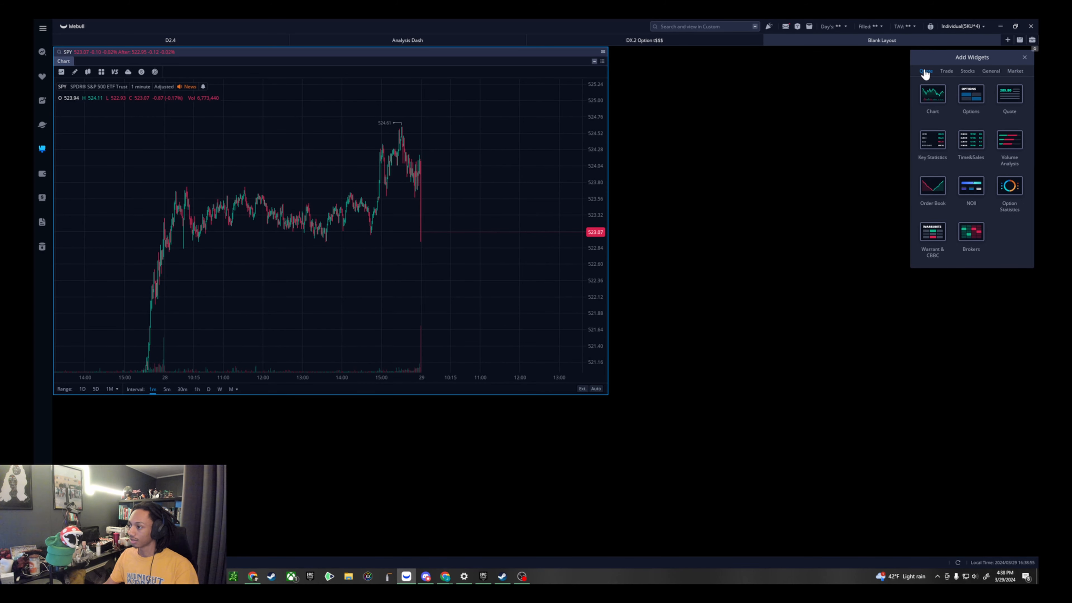
pyautogui.moveTo(975, 94); pyautogui.dragTo(800, 127)
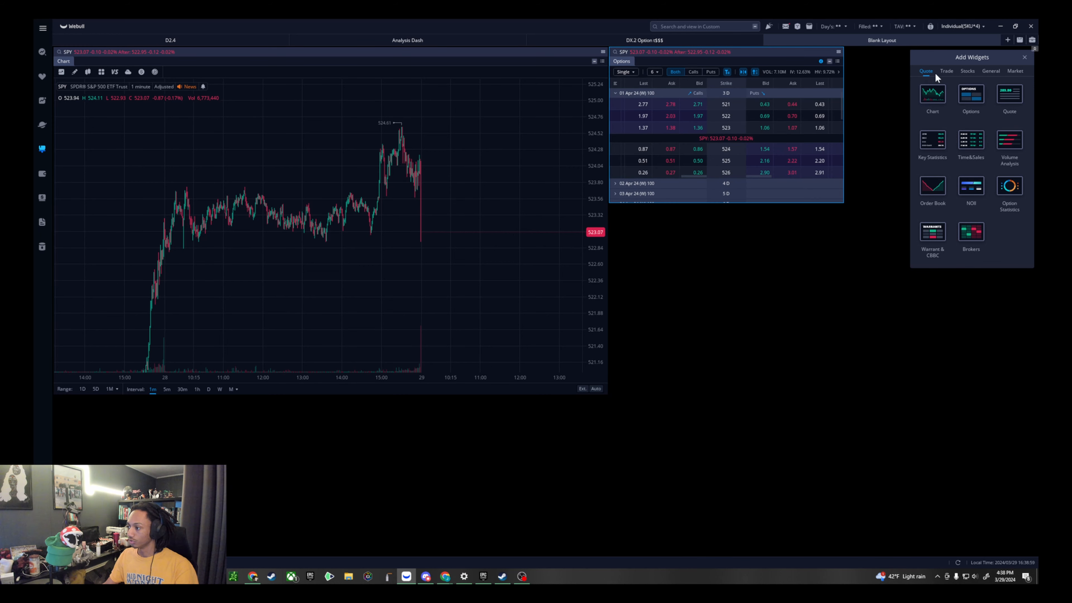
# - Add Orders and Positions trade widgets to the layout and place them side by side below the Chart widget
pyautogui.click(949, 73)
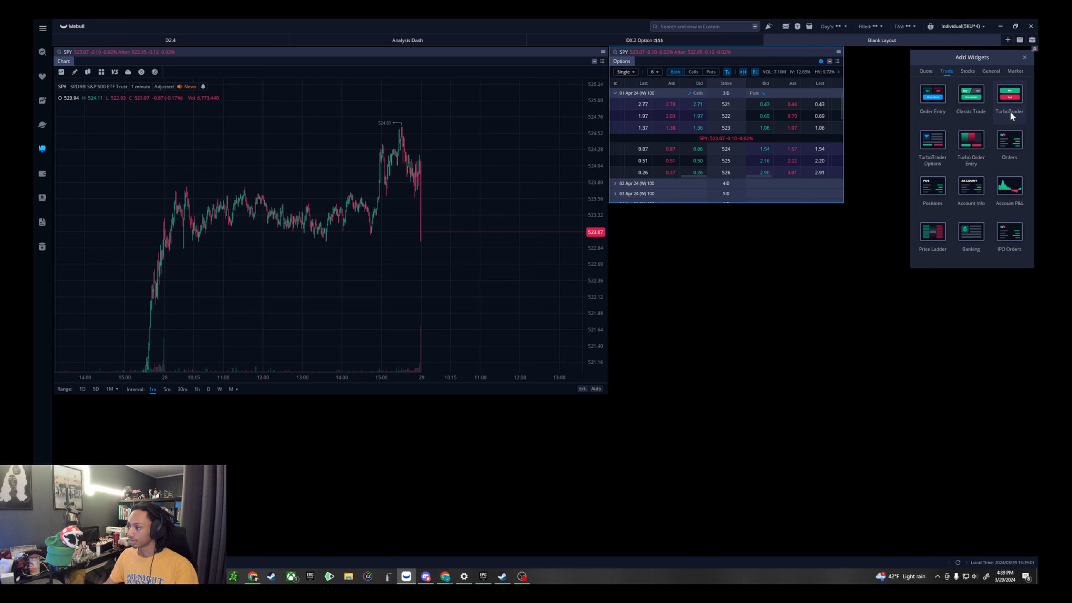
pyautogui.click(1016, 145)
pyautogui.click(930, 199)
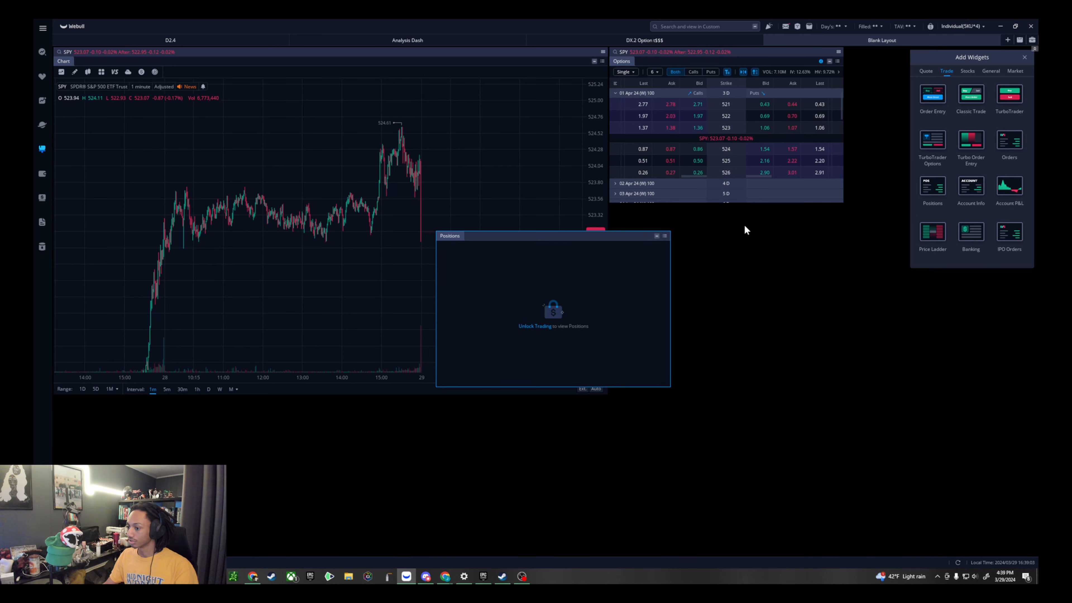
pyautogui.moveTo(627, 240); pyautogui.dragTo(458, 409)
pyautogui.moveTo(615, 266); pyautogui.dragTo(676, 413)
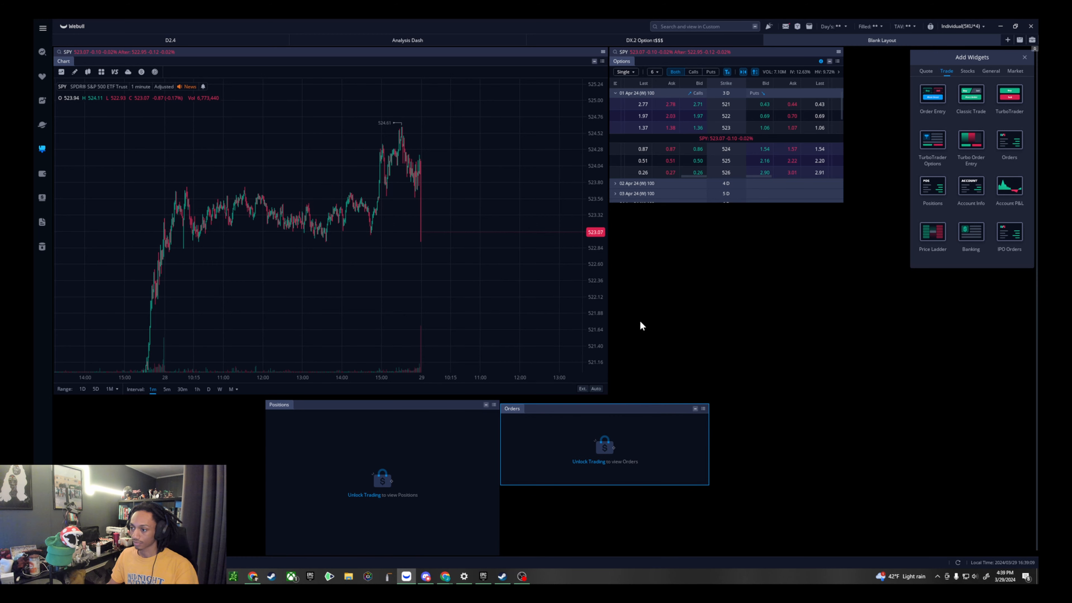
# - Move the Options widget to the layout's far edge and enlarge it to fill the space up to the Chart widget
pyautogui.moveTo(801, 51); pyautogui.dragTo(1004, 52)
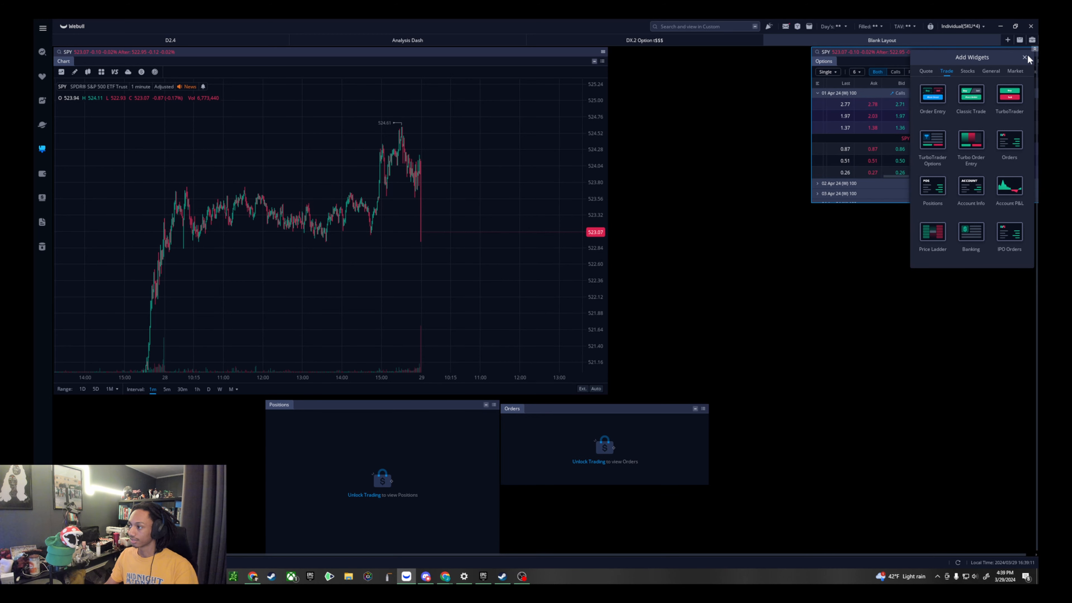
pyautogui.moveTo(809, 201); pyautogui.dragTo(609, 229)
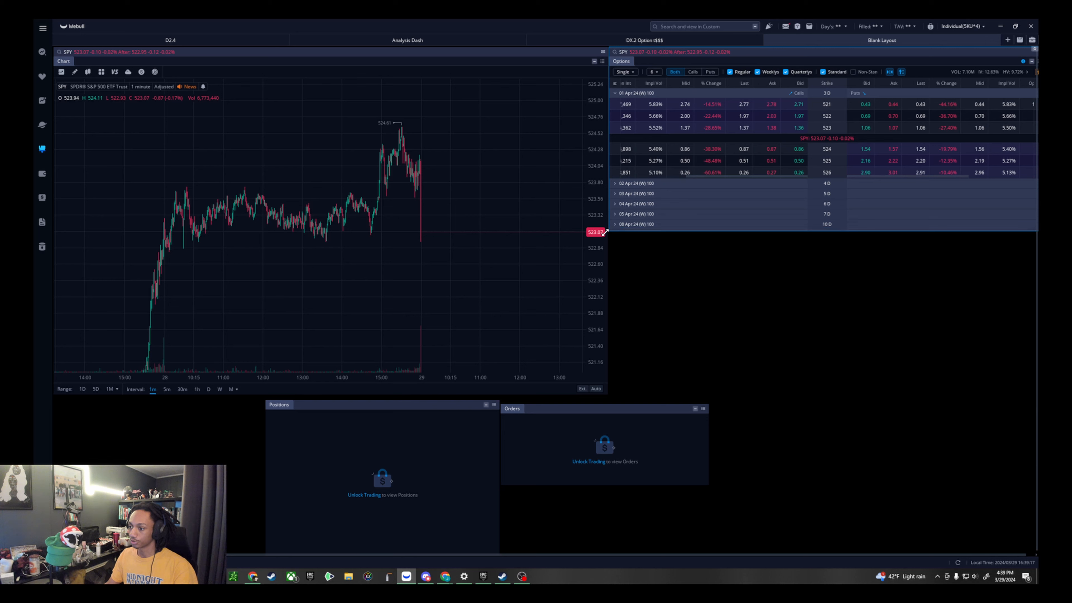
pyautogui.rightClick(708, 265)
pyautogui.click(973, 297)
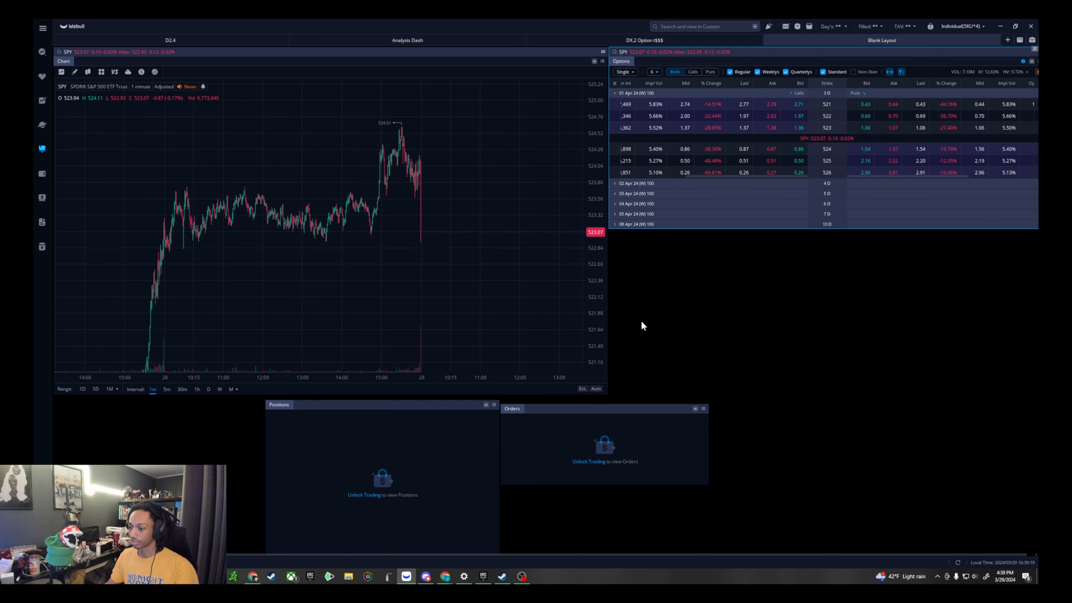
pyautogui.rightClick(718, 319)
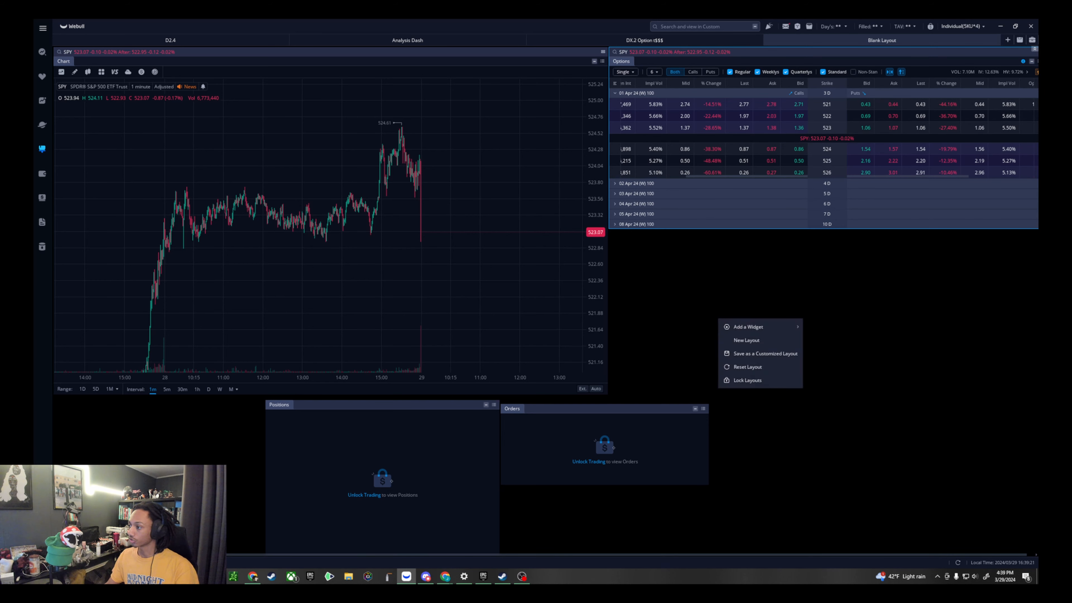
pyautogui.click(941, 250)
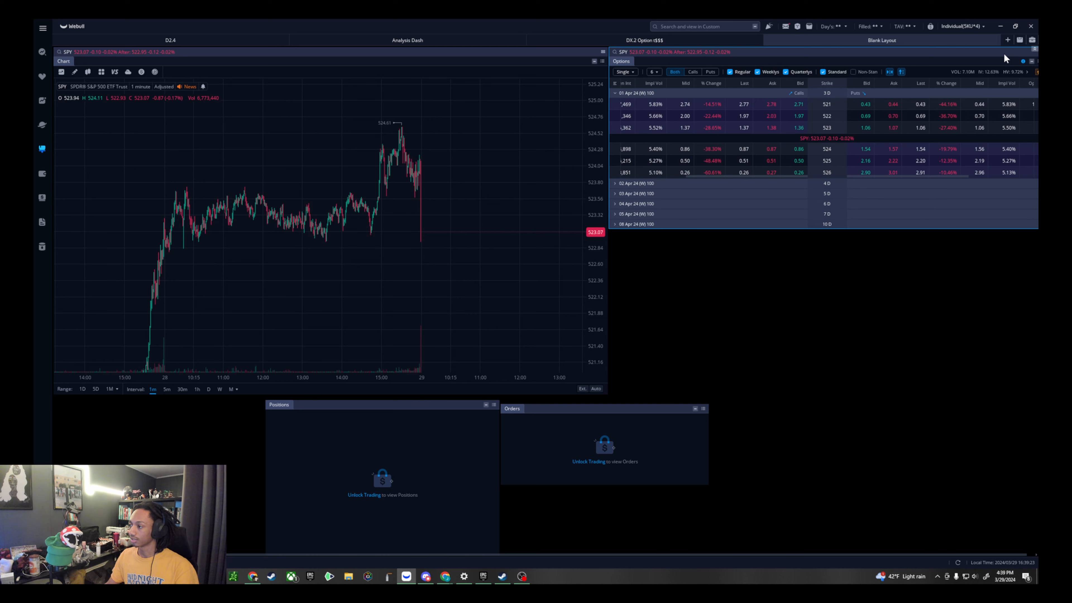
# - Narrow the Options widget from its outer edge, keeping it flush with the Chart widget
pyautogui.moveTo(783, 61)
pyautogui.mouseDown()
pyautogui.moveTo(770, 58)
pyautogui.moveTo(788, 58)
pyautogui.mouseUp()
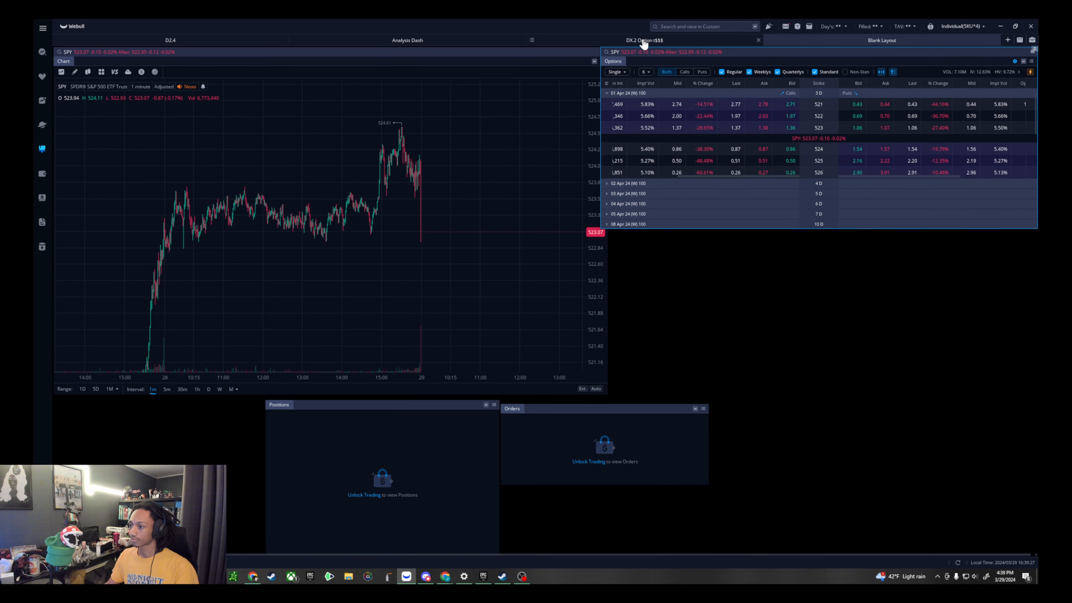
pyautogui.moveTo(601, 58); pyautogui.dragTo(745, 60)
pyautogui.moveTo(916, 54); pyautogui.dragTo(780, 49)
pyautogui.moveTo(902, 71); pyautogui.dragTo(928, 79)
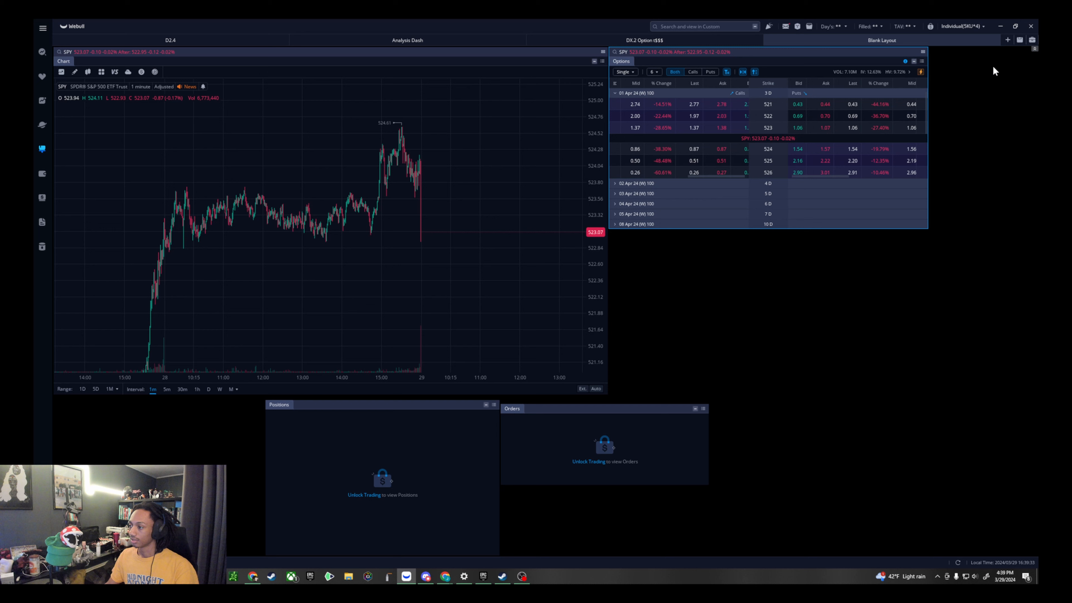
# - Open the full widget collection using the Add a Widget option of the layout's empty area
pyautogui.rightClick(992, 65)
pyautogui.rightClick(992, 241)
pyautogui.rightClick(963, 89)
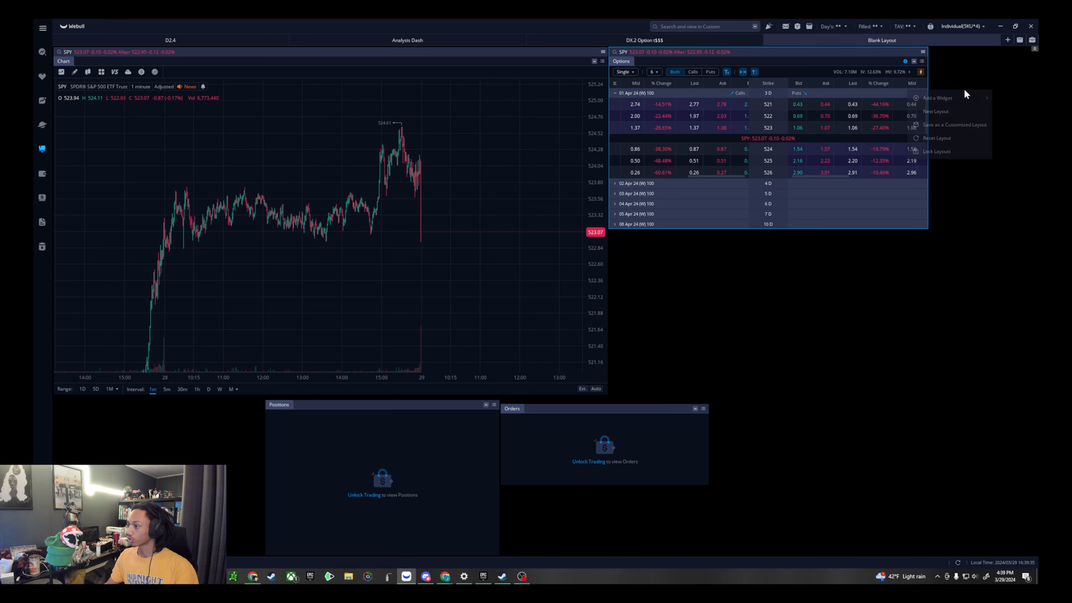
pyautogui.moveTo(962, 97)
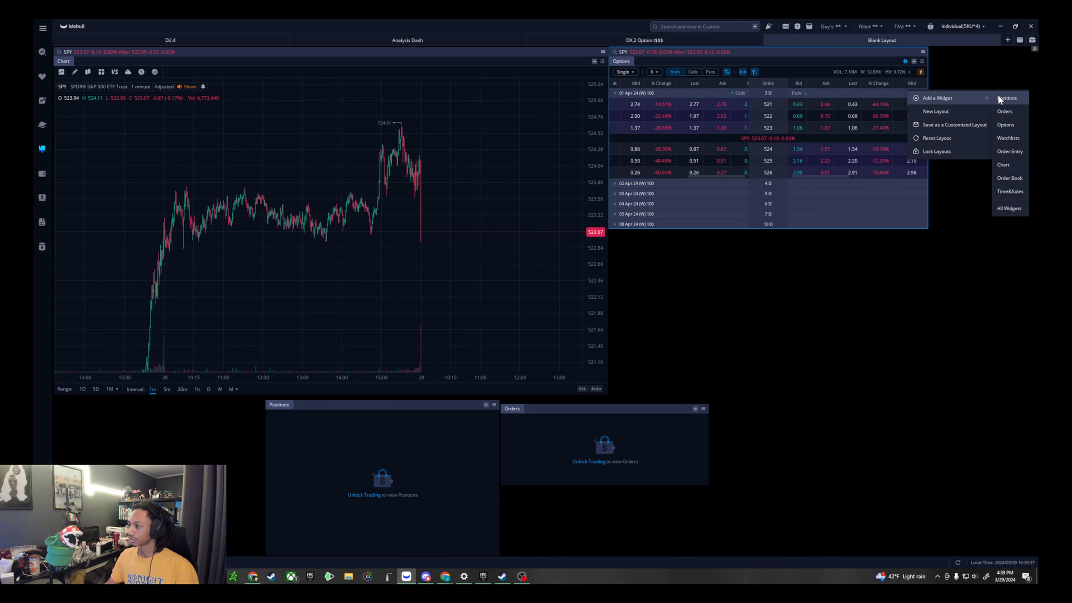
pyautogui.click(1013, 210)
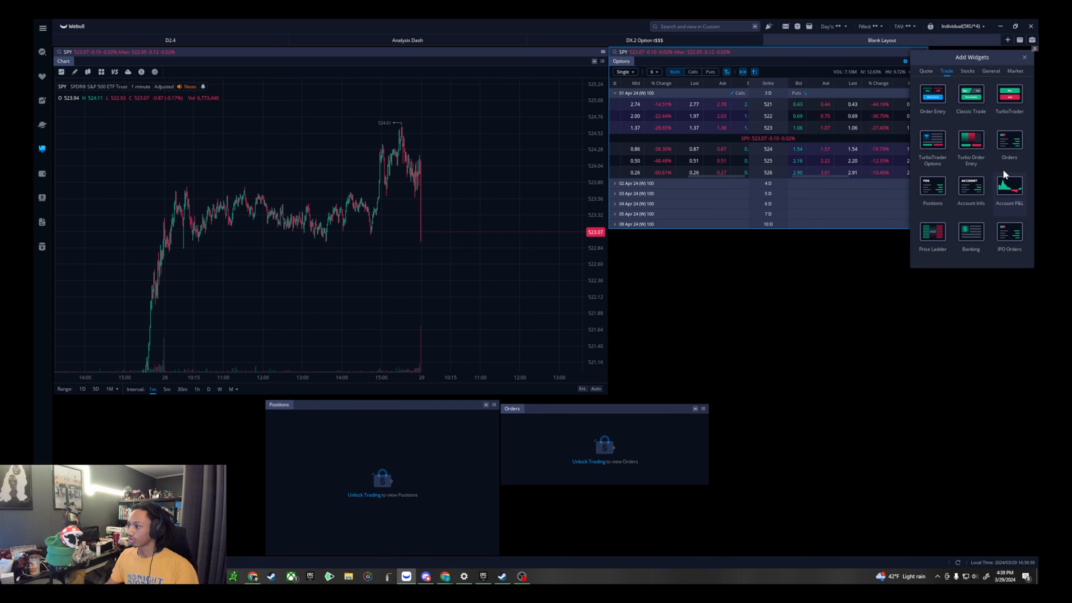
# - Browse the Quote, Trade, Stocks and General widget categories and add a Watchlists widget
pyautogui.click(965, 75)
pyautogui.click(946, 72)
pyautogui.click(925, 72)
pyautogui.click(947, 72)
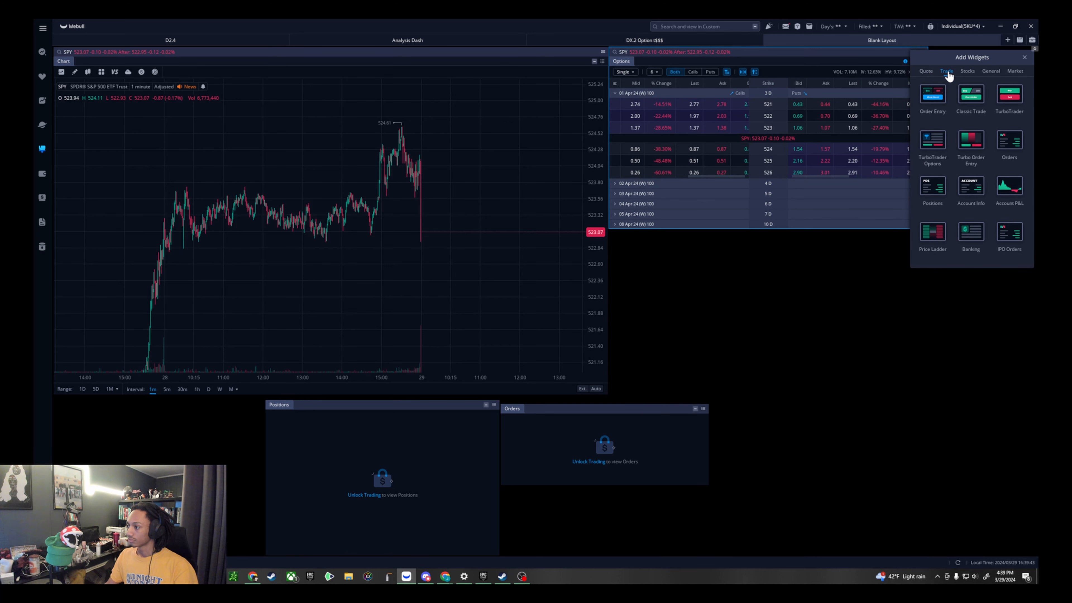
pyautogui.click(965, 73)
pyautogui.click(992, 73)
pyautogui.click(941, 97)
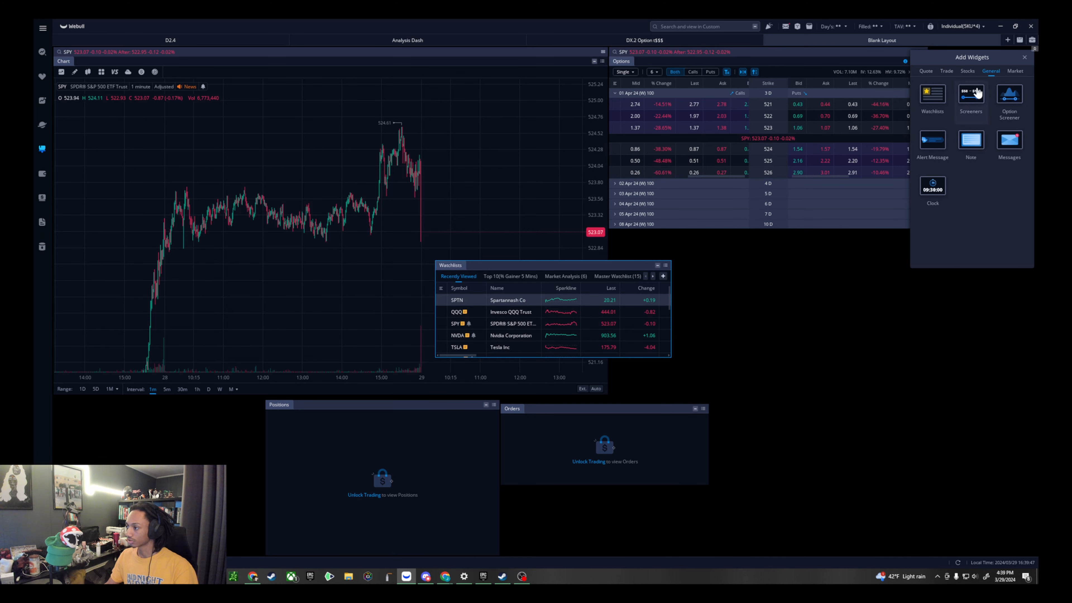
# - Place the Watchlists widget below the Options widget and resize it into a taller, narrower column
pyautogui.click(1024, 57)
pyautogui.moveTo(629, 265); pyautogui.dragTo(824, 243)
pyautogui.rightClick(825, 244)
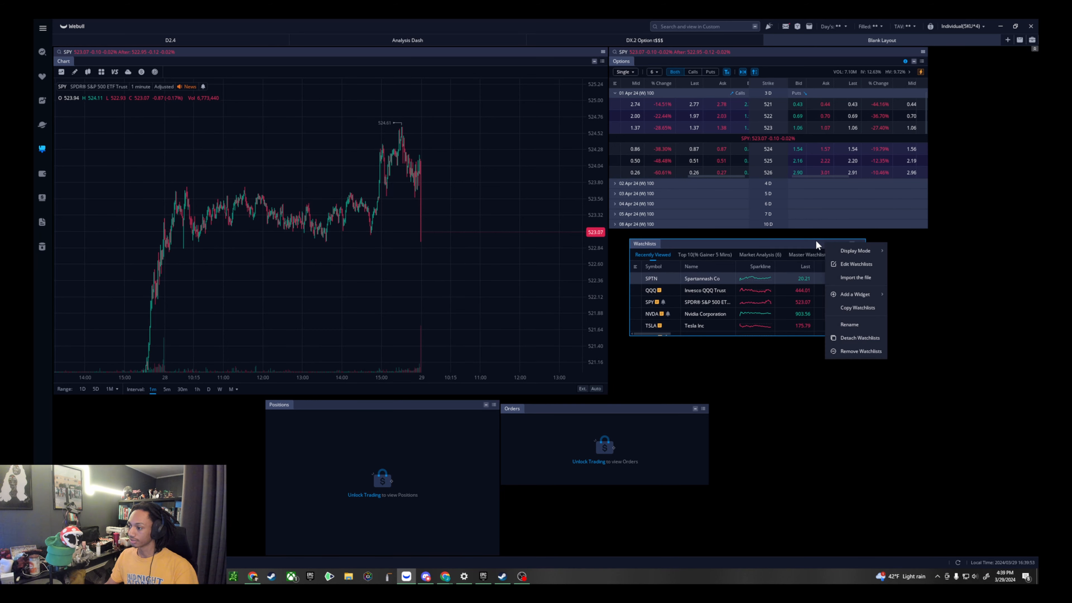
pyautogui.click(950, 234)
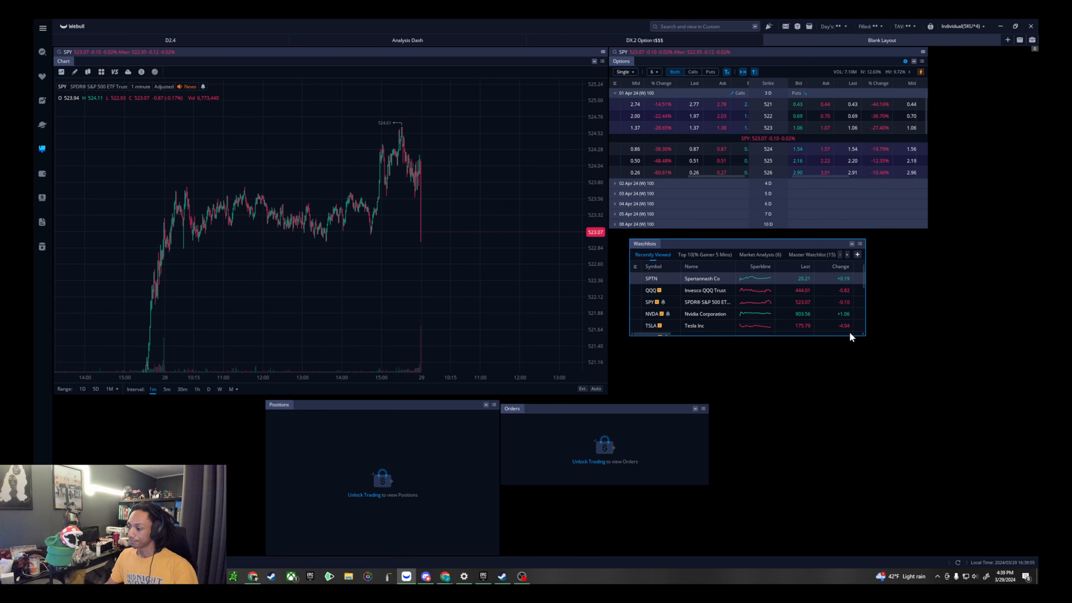
pyautogui.moveTo(865, 336); pyautogui.dragTo(910, 420)
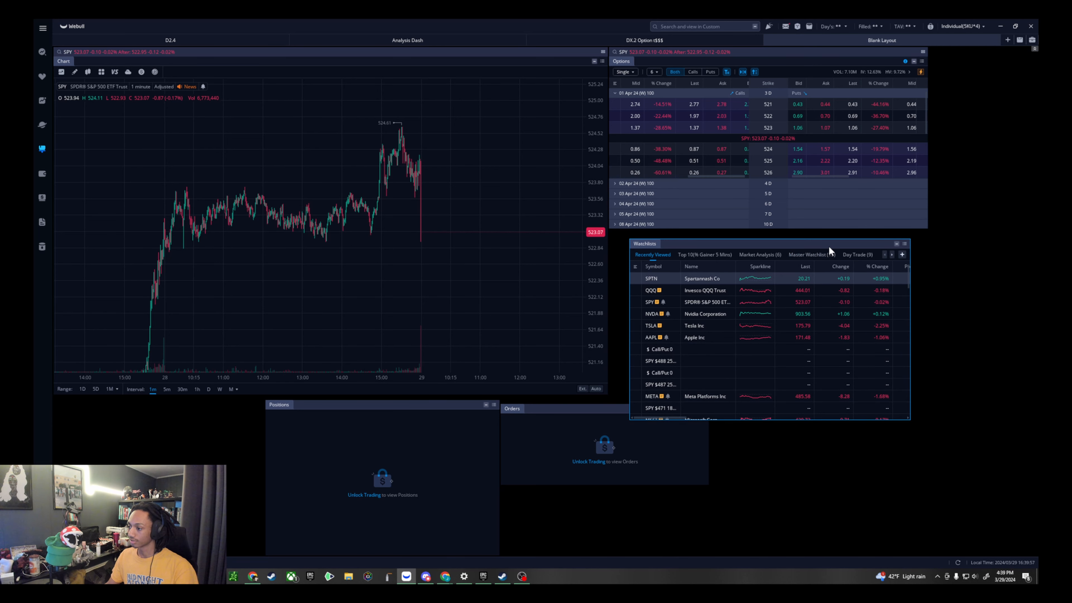
pyautogui.moveTo(629, 247); pyautogui.dragTo(771, 245)
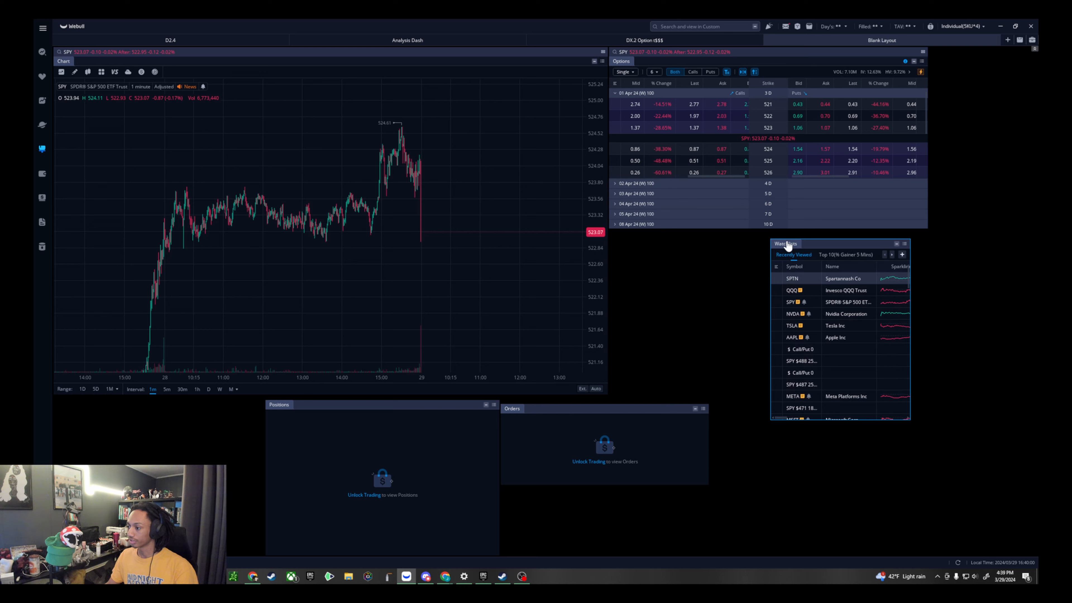
# - Change the Watchlists widget's display mode to the compact list with symbol and price change columns
pyautogui.click(905, 244)
pyautogui.click(905, 243)
pyautogui.click(904, 245)
pyautogui.moveTo(938, 254)
pyautogui.click(997, 265)
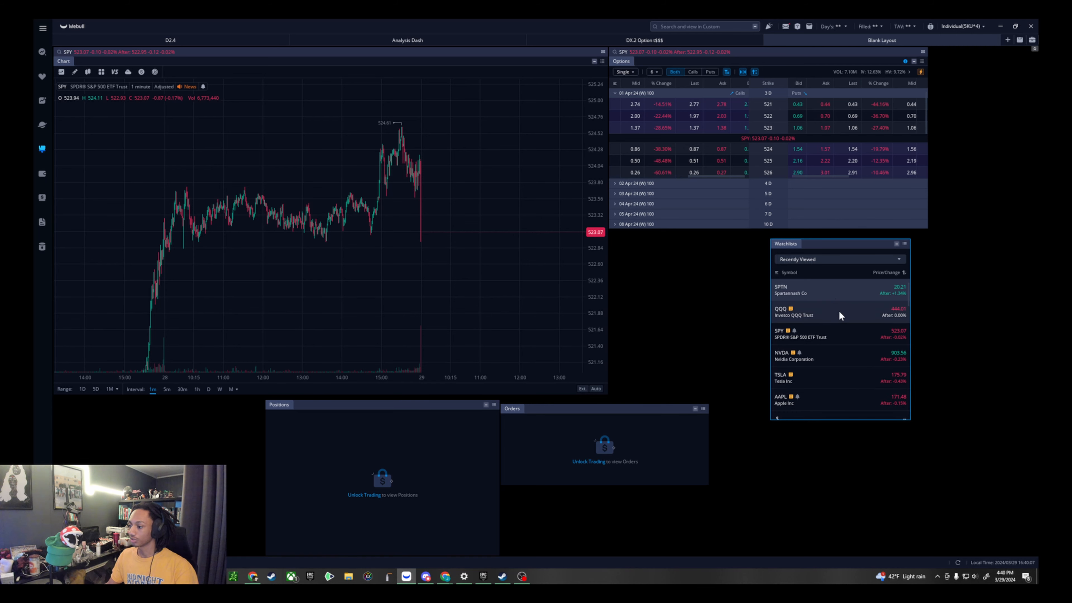
# - Move the Watchlists widget to the right of the Options widget and resize it to fill the gap up to the layout's edge
pyautogui.moveTo(849, 244); pyautogui.dragTo(976, 57)
pyautogui.moveTo(897, 66); pyautogui.dragTo(926, 64)
# - Arrange the Positions and Orders widgets side by side beneath the chart, stretching Orders to the chart's right edge
pyautogui.click(460, 422)
pyautogui.moveTo(443, 409); pyautogui.dragTo(233, 406)
pyautogui.moveTo(629, 408); pyautogui.dragTo(418, 477)
pyautogui.moveTo(496, 489); pyautogui.dragTo(609, 420)
pyautogui.click(244, 485)
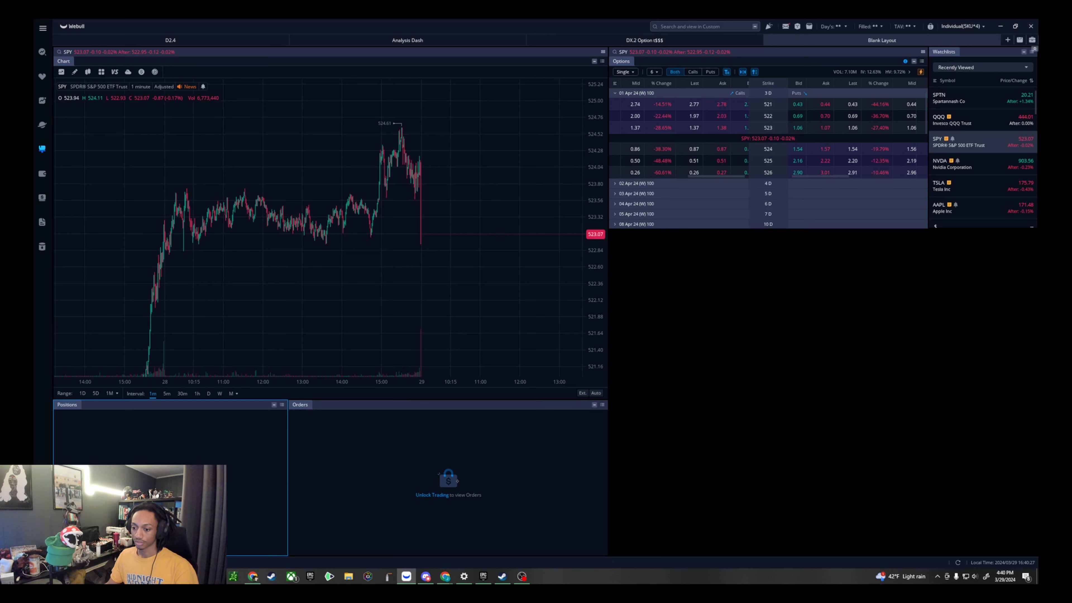
# - Merge Orders into the Positions widget as a second tab, widen the widget to the chart's width, and show Orders
pyautogui.click(401, 414)
pyautogui.moveTo(333, 407); pyautogui.dragTo(134, 403)
pyautogui.moveTo(287, 419); pyautogui.dragTo(602, 406)
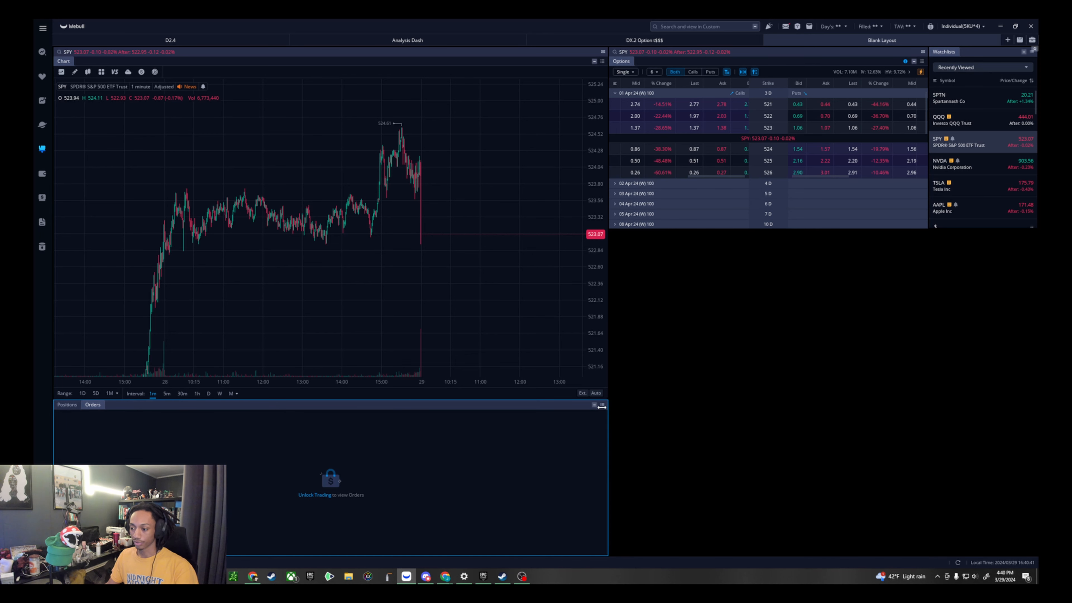
pyautogui.click(94, 406)
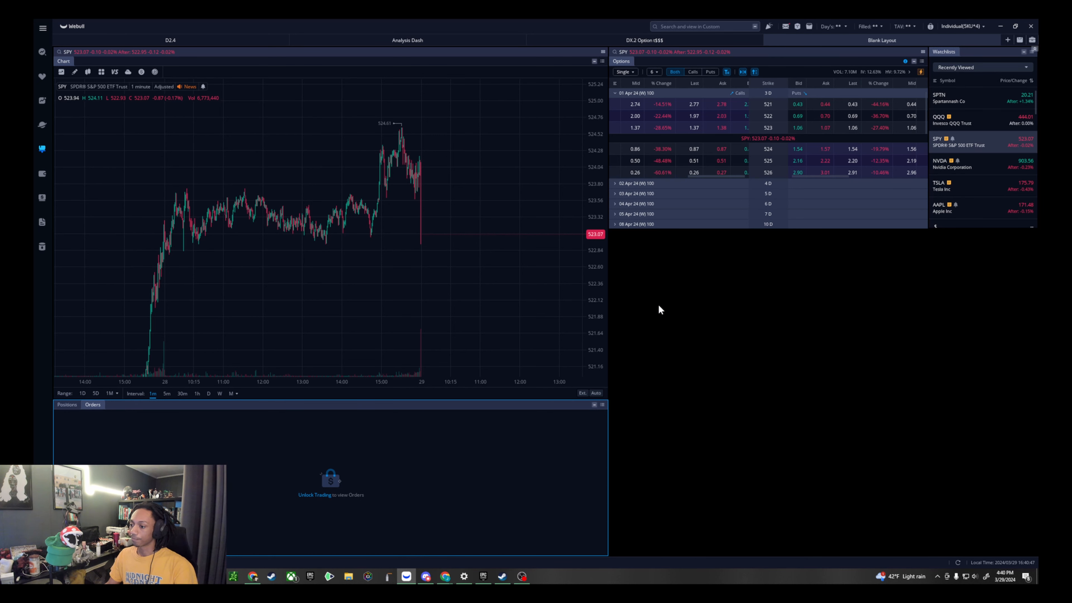
# - Add a second Chart widget and size it to fill the empty area below the Options and Watchlists widgets
pyautogui.rightClick(668, 294)
pyautogui.click(733, 289)
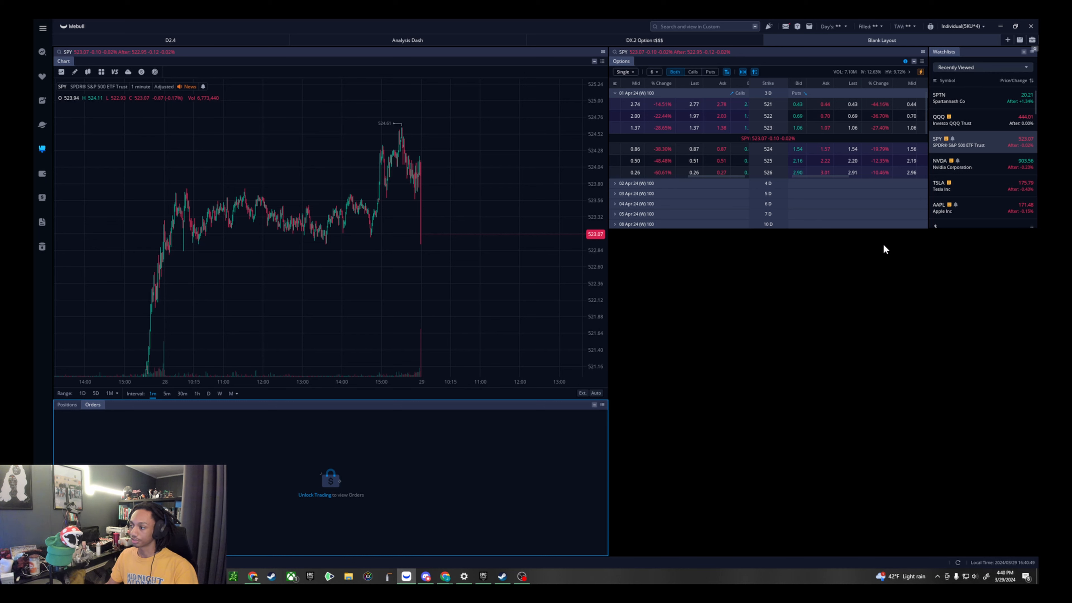
pyautogui.rightClick(700, 272)
pyautogui.moveTo(735, 282)
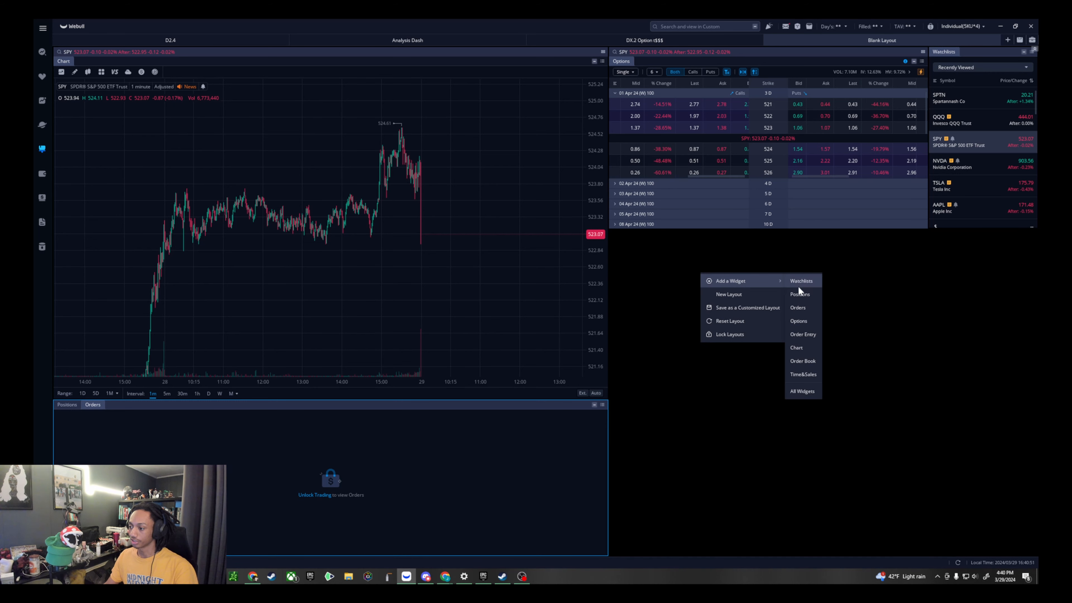
pyautogui.click(812, 350)
pyautogui.moveTo(617, 231); pyautogui.dragTo(794, 235)
pyautogui.moveTo(830, 391); pyautogui.dragTo(1033, 558)
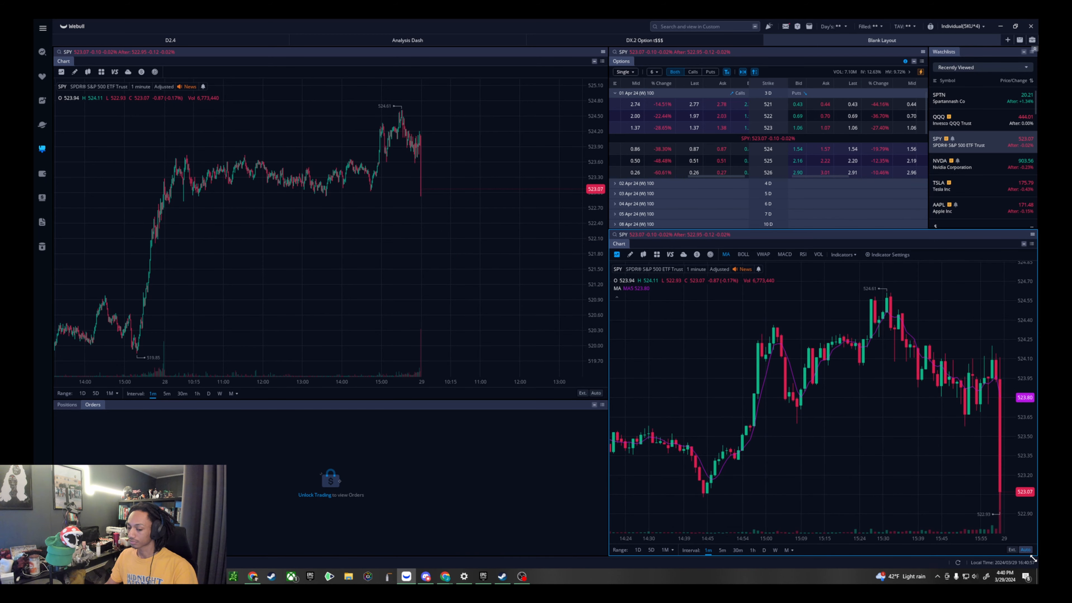
# - Select the 524 call in the options chain and unlock trading by entering the six-digit trading password
pyautogui.click(665, 130)
pyautogui.click(666, 149)
pyautogui.click(328, 496)
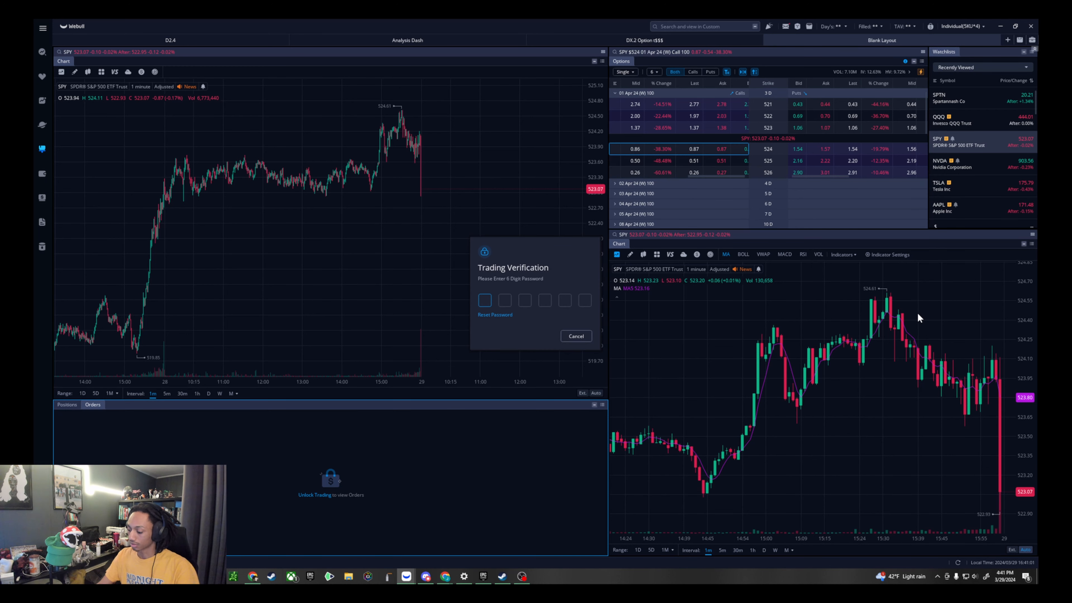
pyautogui.write('••••••')
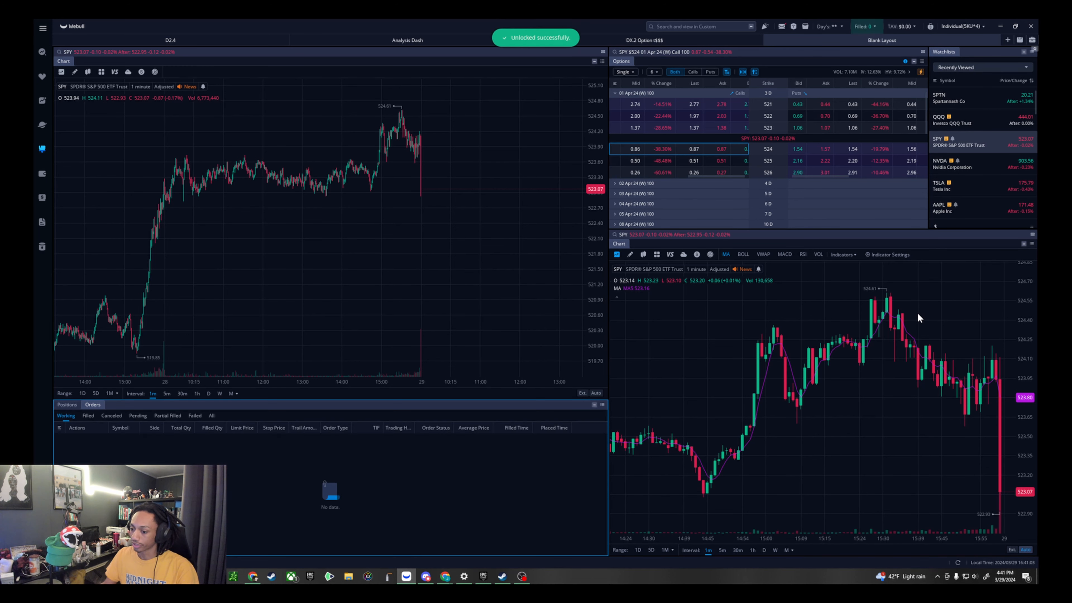
# - Open a buy order for the 525 call expiring 01 Apr 24 and move its floating Order Entry over the main chart
pyautogui.click(713, 166)
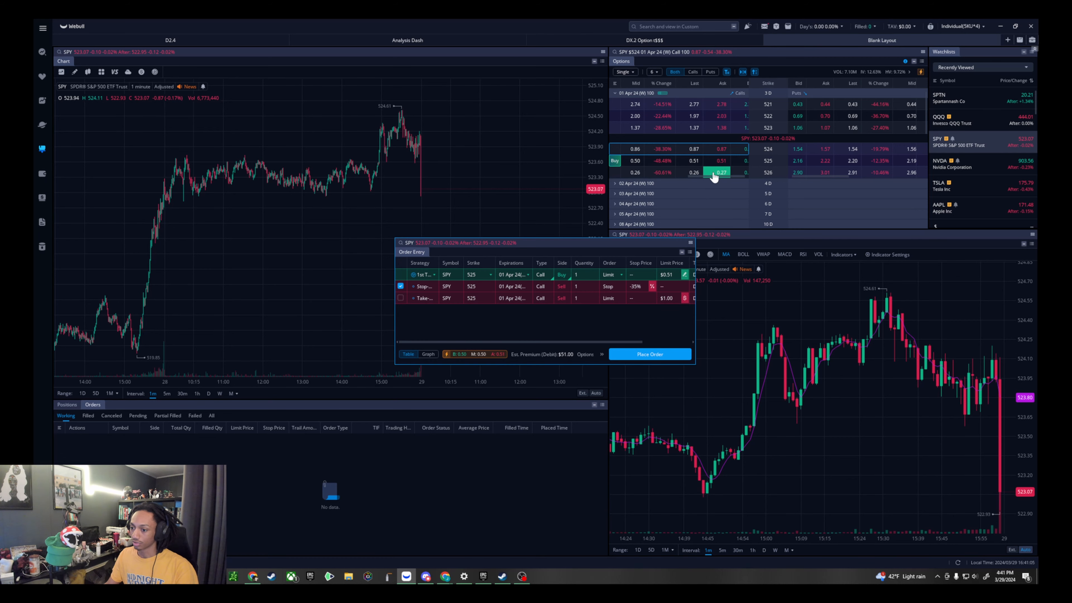
pyautogui.moveTo(666, 240); pyautogui.dragTo(518, 209)
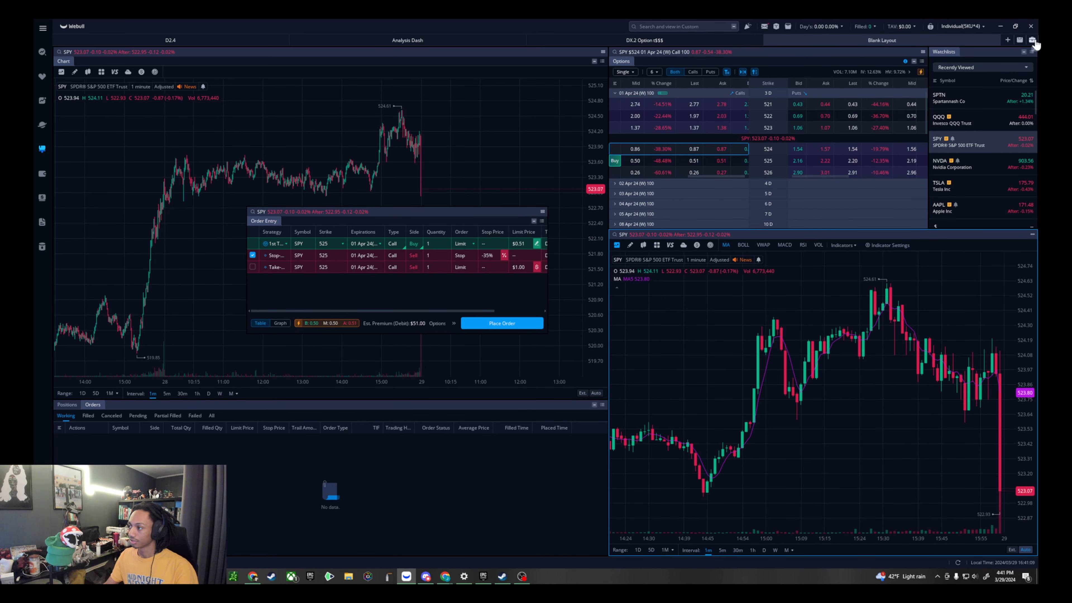
# - Add an Order Entry widget from the Trade widget category and remove the earlier floating Order Entry
pyautogui.click(1032, 40)
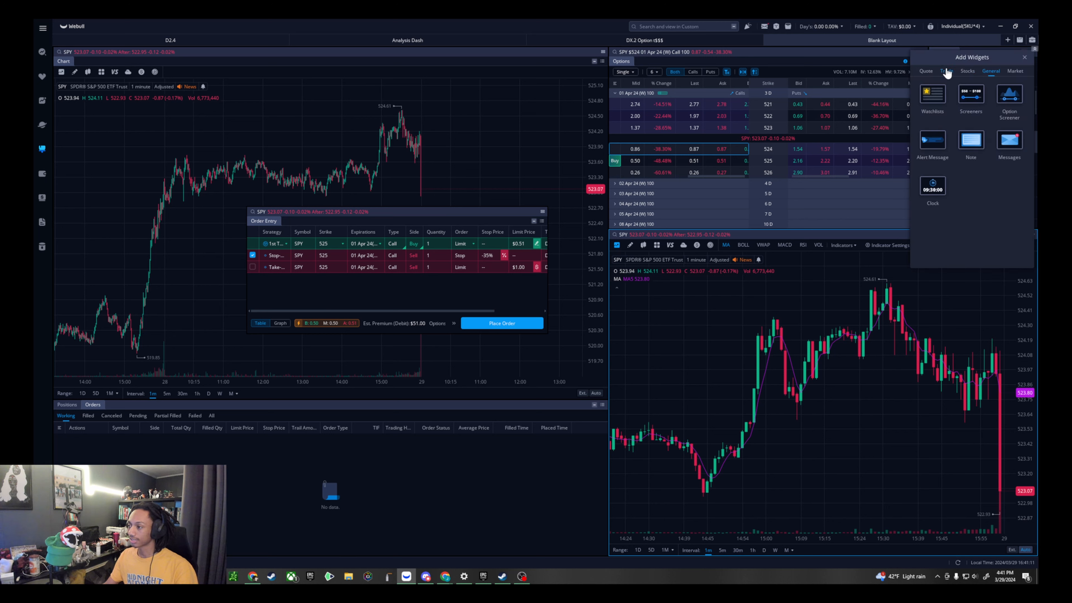
pyautogui.click(926, 72)
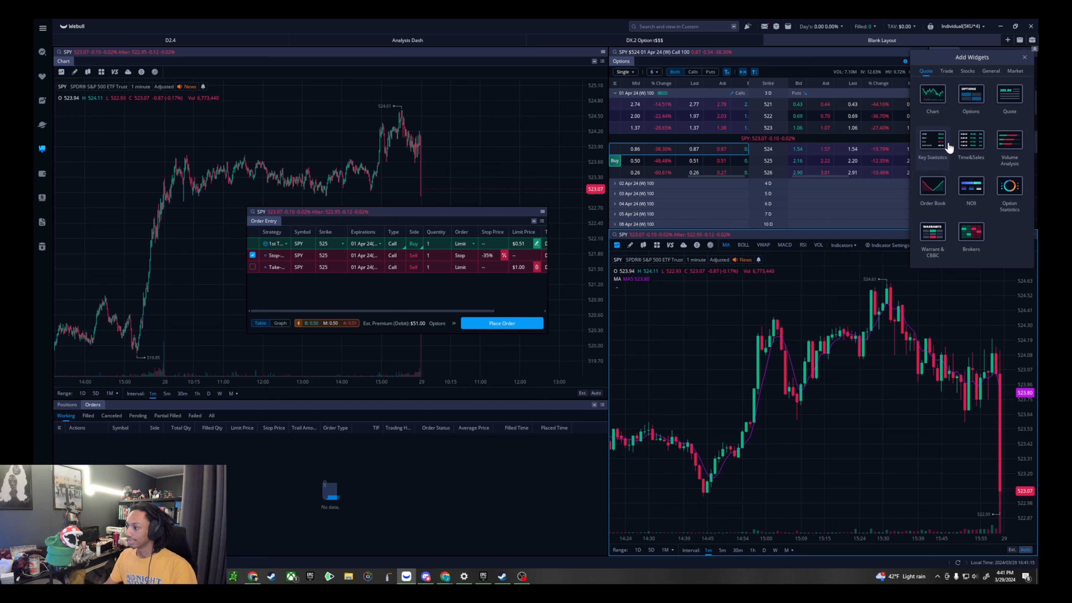
pyautogui.click(947, 72)
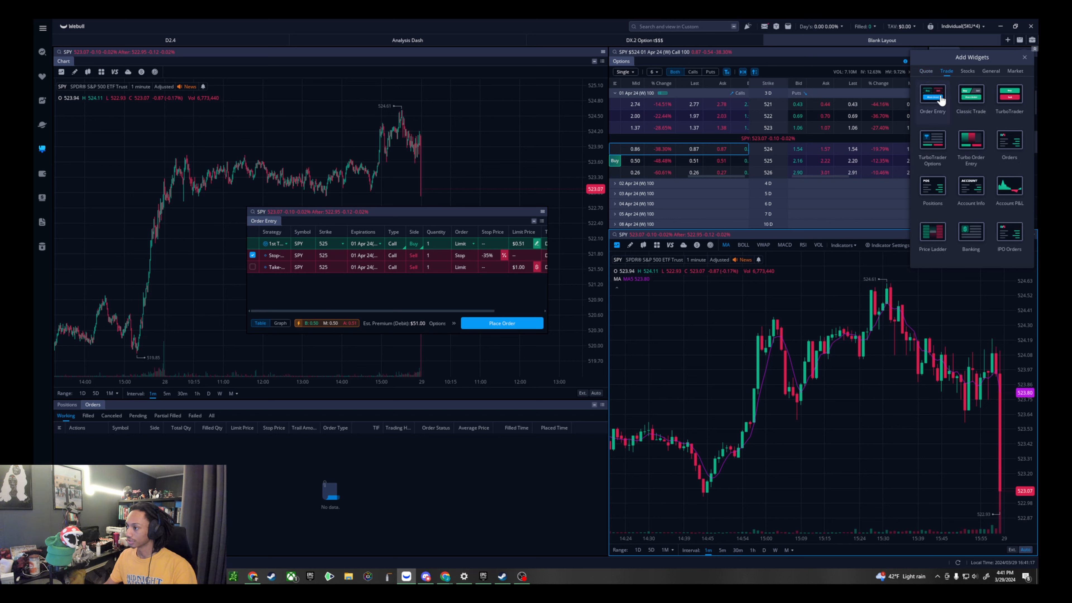
pyautogui.click(941, 101)
pyautogui.click(542, 221)
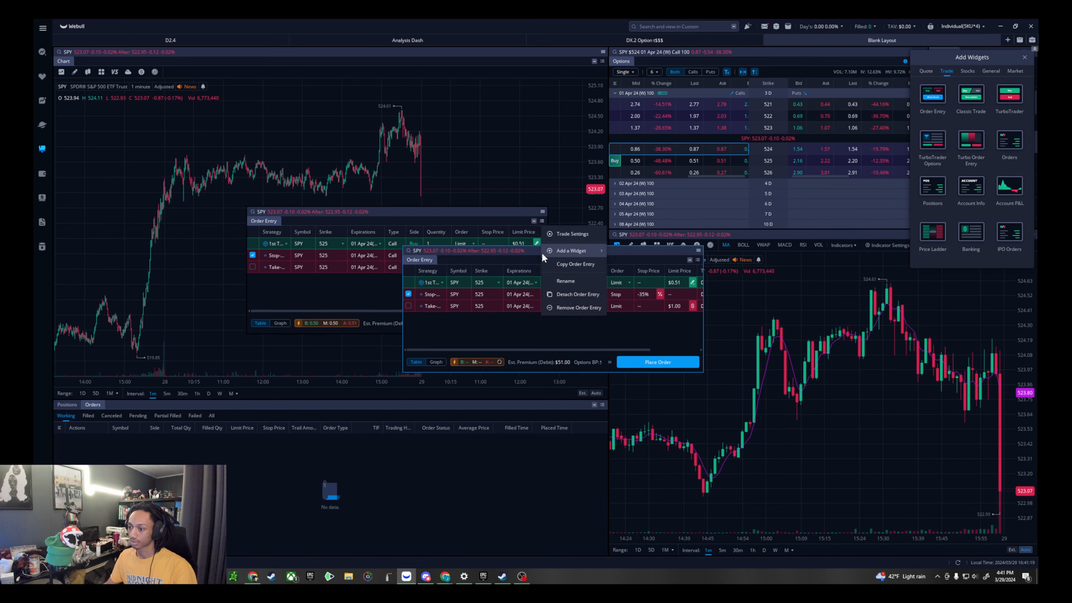
pyautogui.click(578, 307)
pyautogui.click(1025, 56)
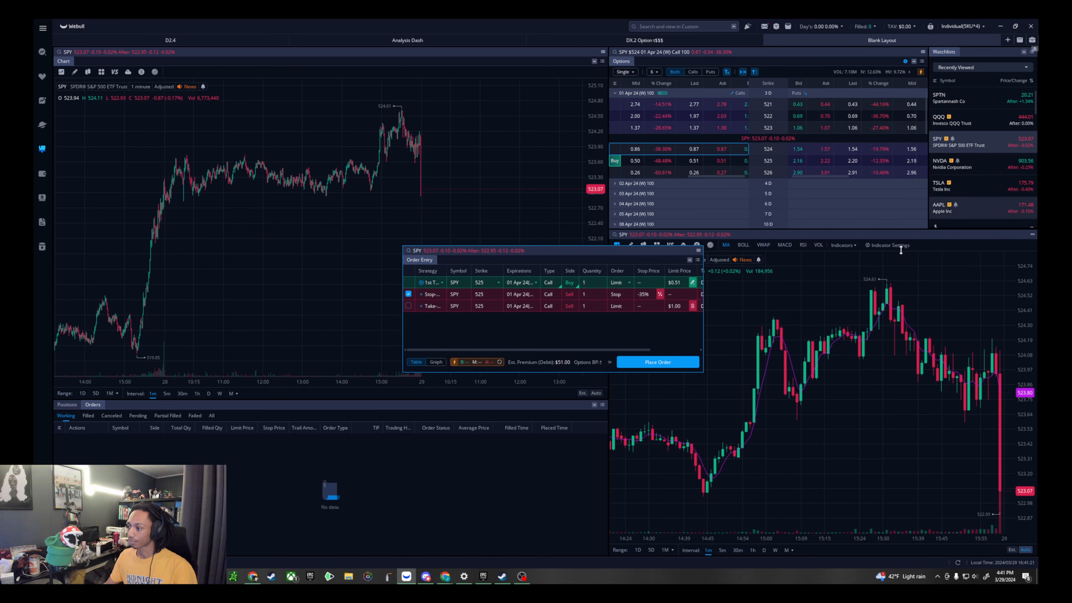
# - Shrink the second chart from above and fit the Order Entry widget full width between it and the Options and Watchlists widgets
pyautogui.moveTo(635, 256); pyautogui.dragTo(488, 269)
pyautogui.click(994, 236)
pyautogui.moveTo(994, 230); pyautogui.dragTo(993, 343)
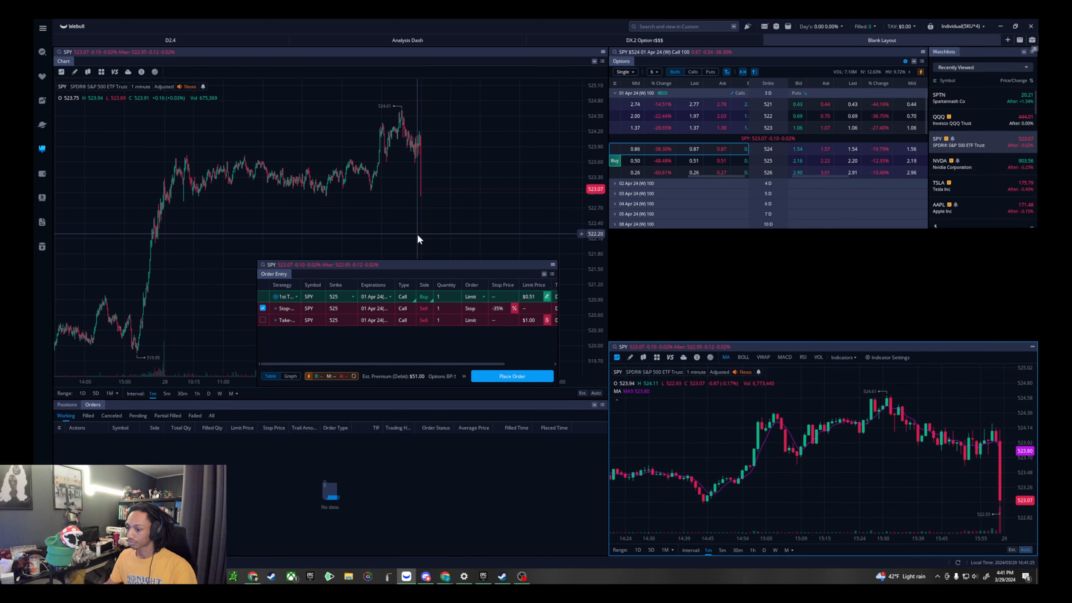
pyautogui.moveTo(463, 266); pyautogui.dragTo(806, 243)
pyautogui.moveTo(912, 254); pyautogui.dragTo(1037, 254)
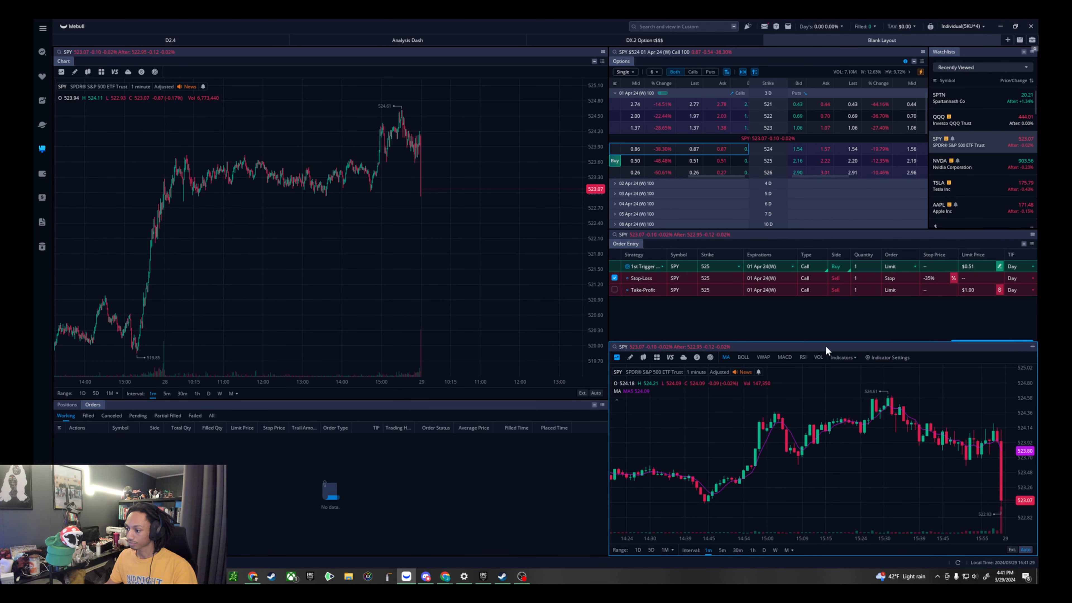
pyautogui.moveTo(826, 345); pyautogui.dragTo(828, 354)
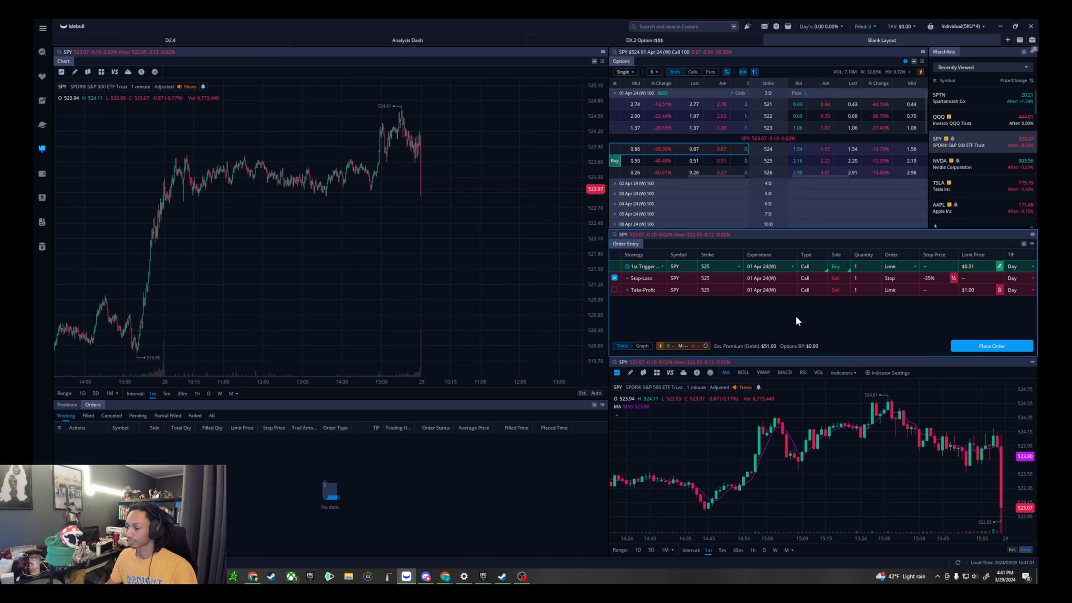
# - Switch the Order Entry widget to Graph view and raise the limit price to 0.52
pyautogui.click(642, 346)
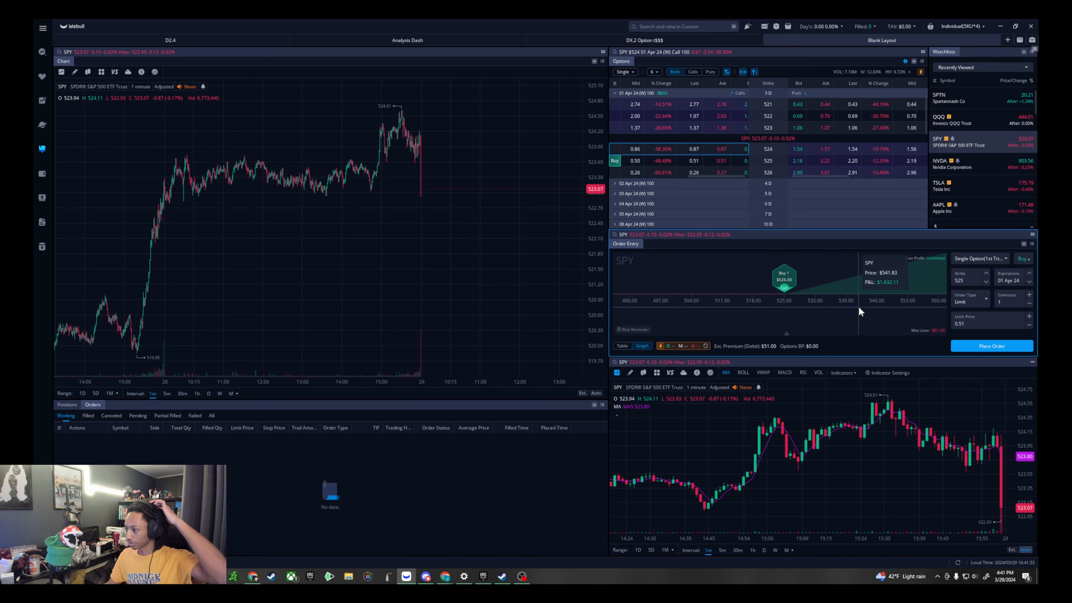
pyautogui.click(1029, 317)
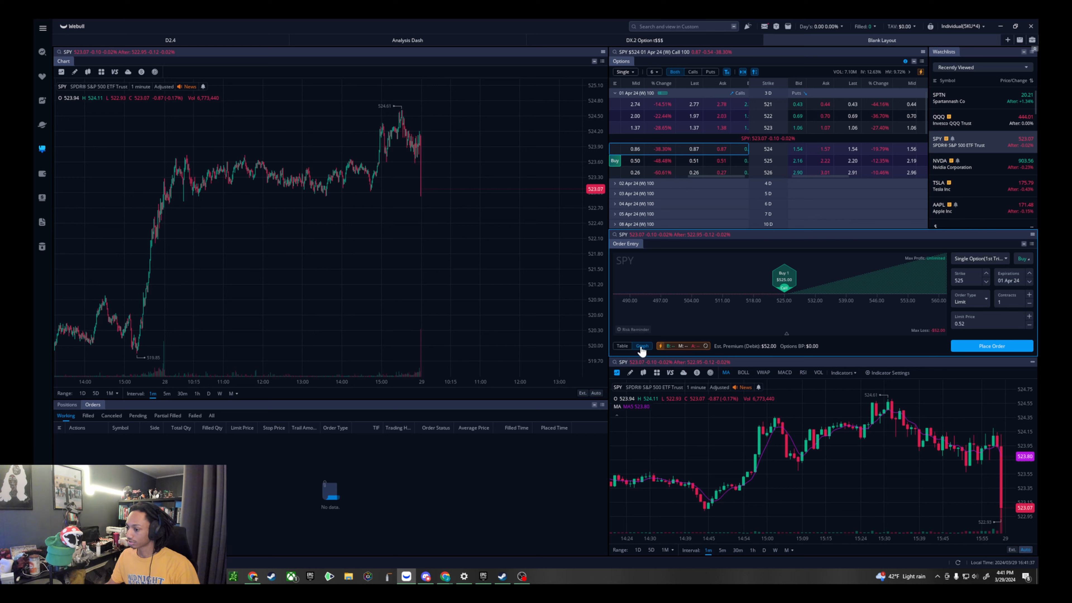
# - Look through the order type choices in the Order Entry widget
pyautogui.click(976, 305)
pyautogui.click(965, 330)
pyautogui.click(980, 304)
pyautogui.click(964, 344)
pyautogui.click(971, 302)
pyautogui.click(968, 357)
pyautogui.click(977, 308)
pyautogui.click(978, 317)
# - Set the SPY call order to strike 529, 7 contracts and a limit price of 0.03
pyautogui.click(986, 273)
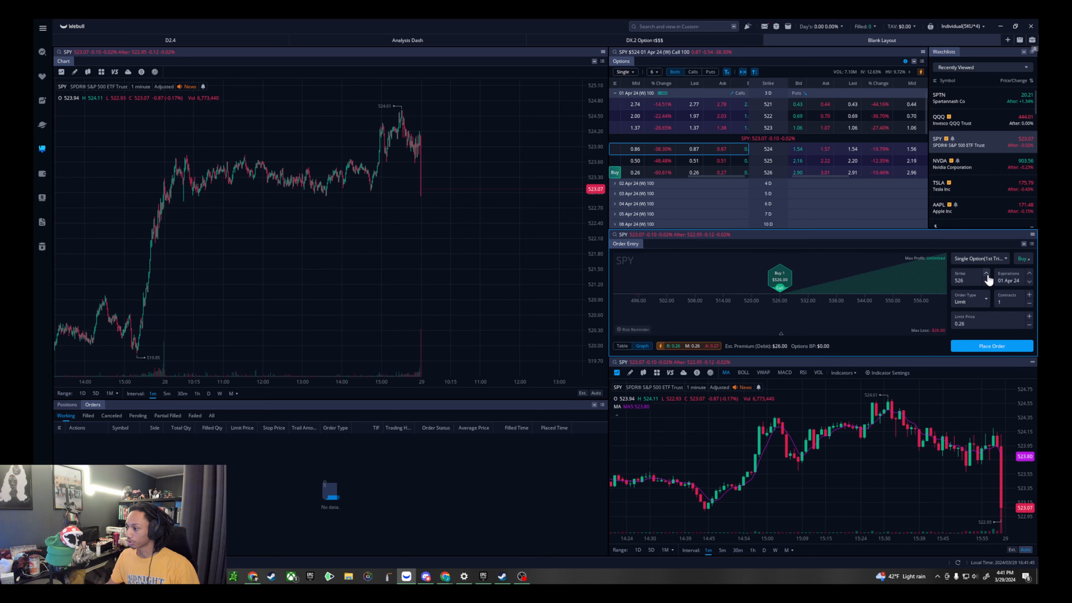
pyautogui.click(987, 275)
pyautogui.scroll(-5, 713, 160)
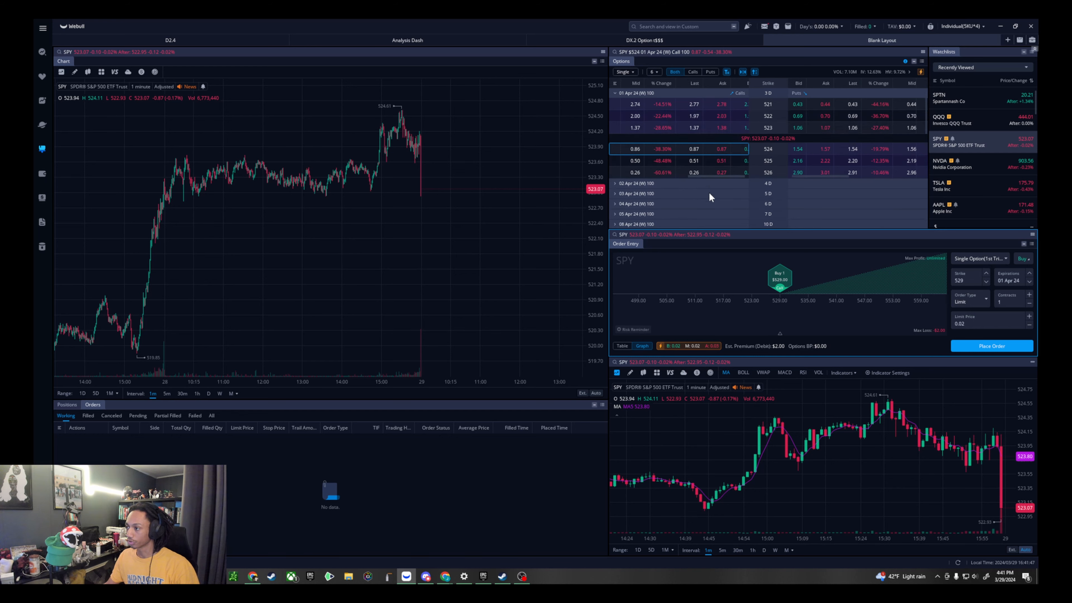
pyautogui.scroll(5, 717, 168)
pyautogui.click(1029, 296)
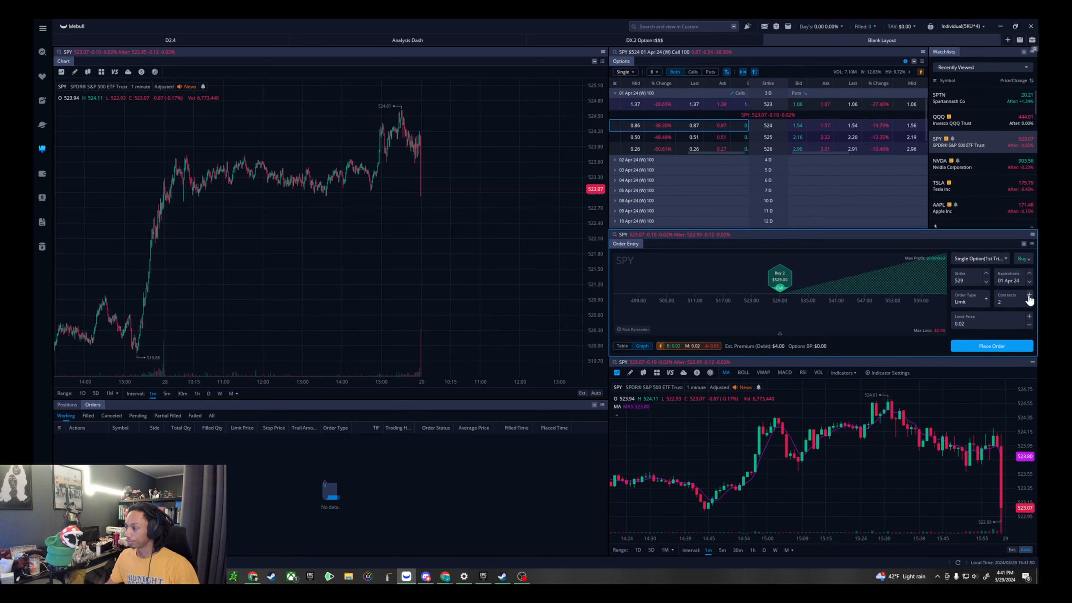
pyautogui.click(1029, 317)
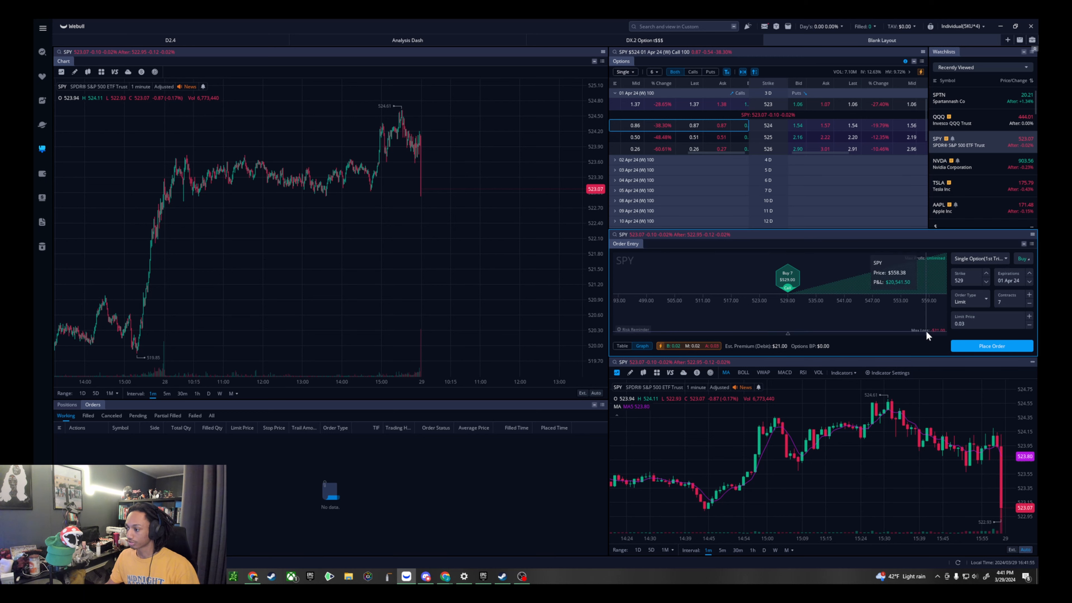
# - Load the 525 call expiring 01 Apr 24 from the options chain into the Order Entry widget at its ask price
pyautogui.click(681, 139)
pyautogui.click(720, 138)
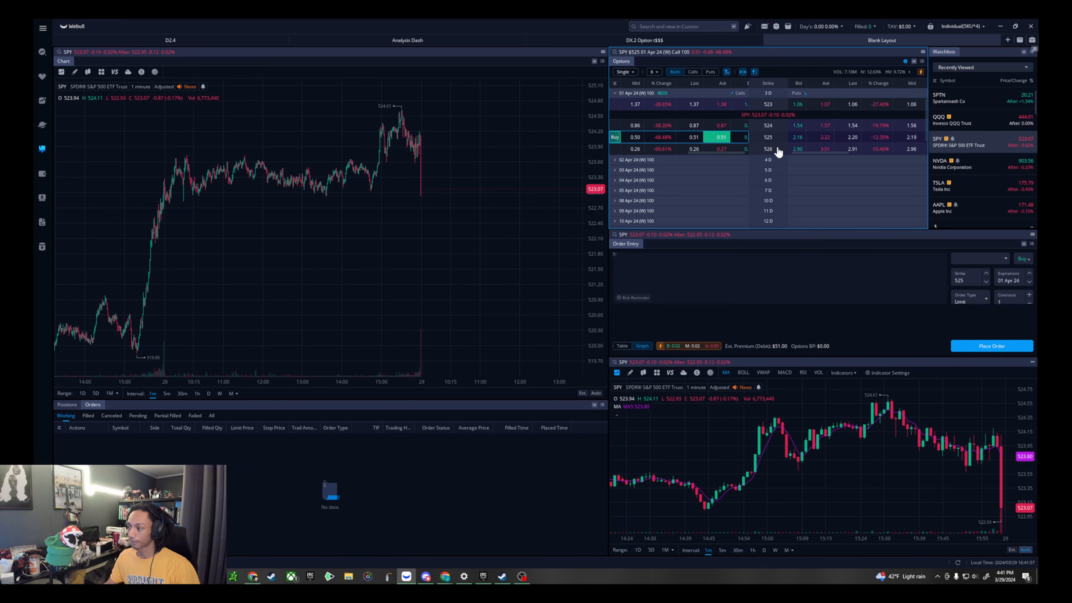
pyautogui.click(865, 282)
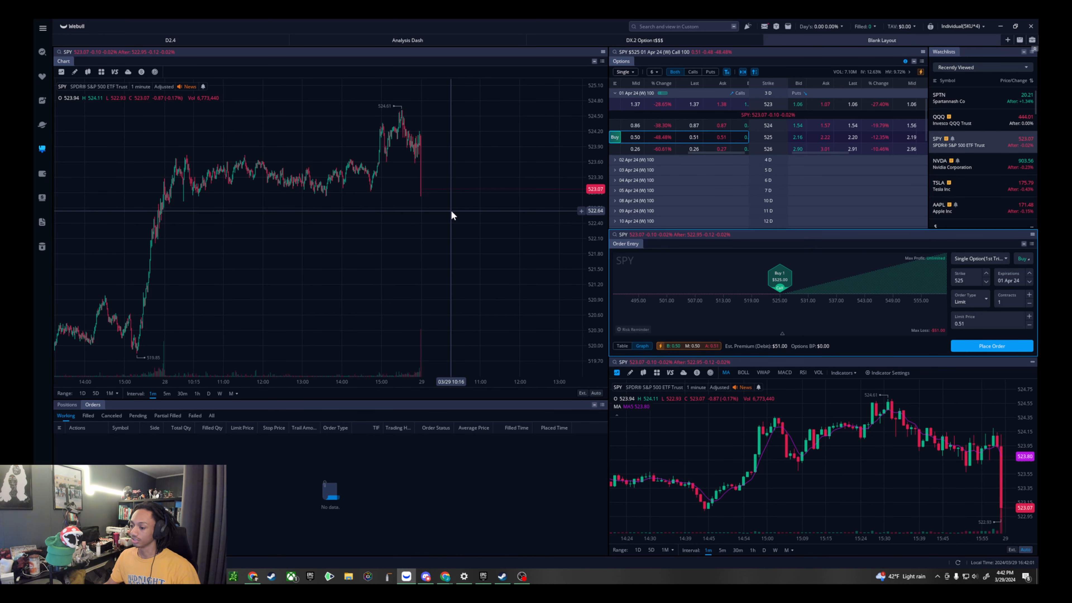
# - Show the Positions tab below the main chart and view the group-linking choices for that widget
pyautogui.click(69, 405)
pyautogui.click(594, 405)
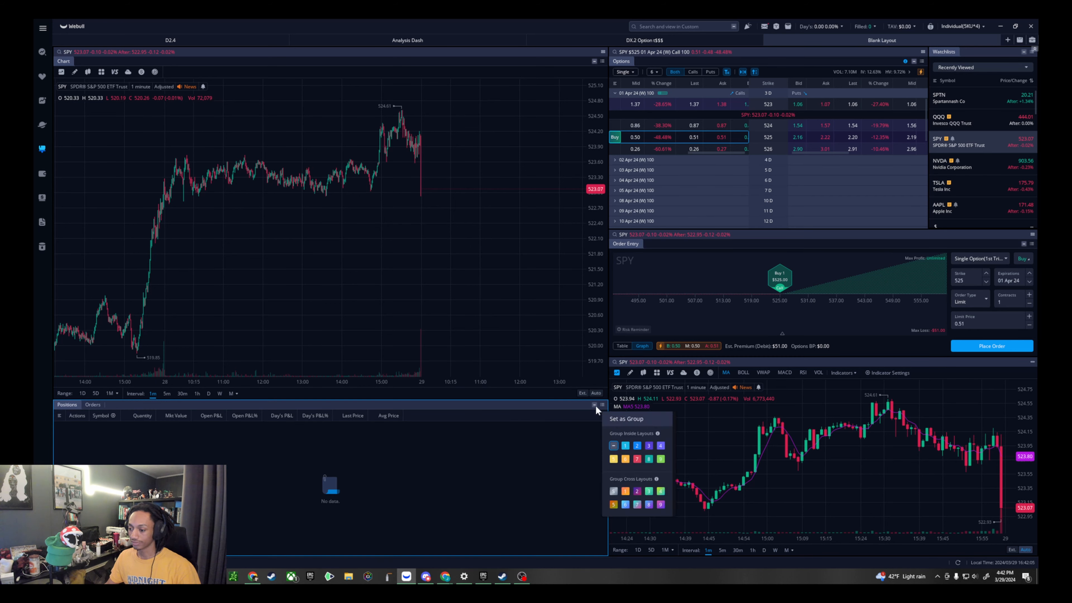
pyautogui.click(560, 408)
pyautogui.click(475, 262)
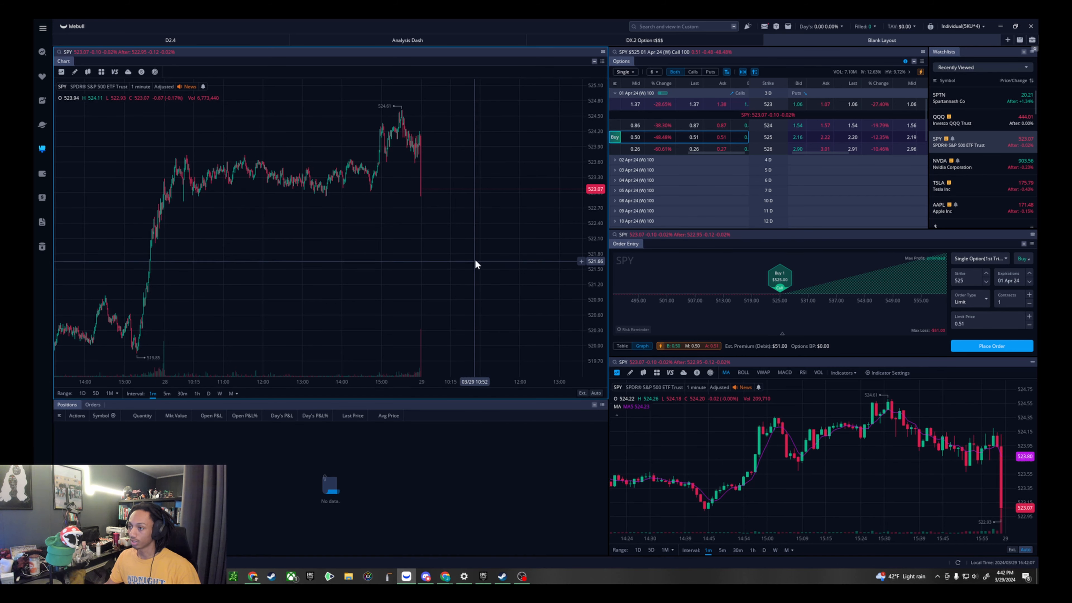
# - Assign the Order Entry widget to the first group under Group Cross Layouts
pyautogui.click(1025, 244)
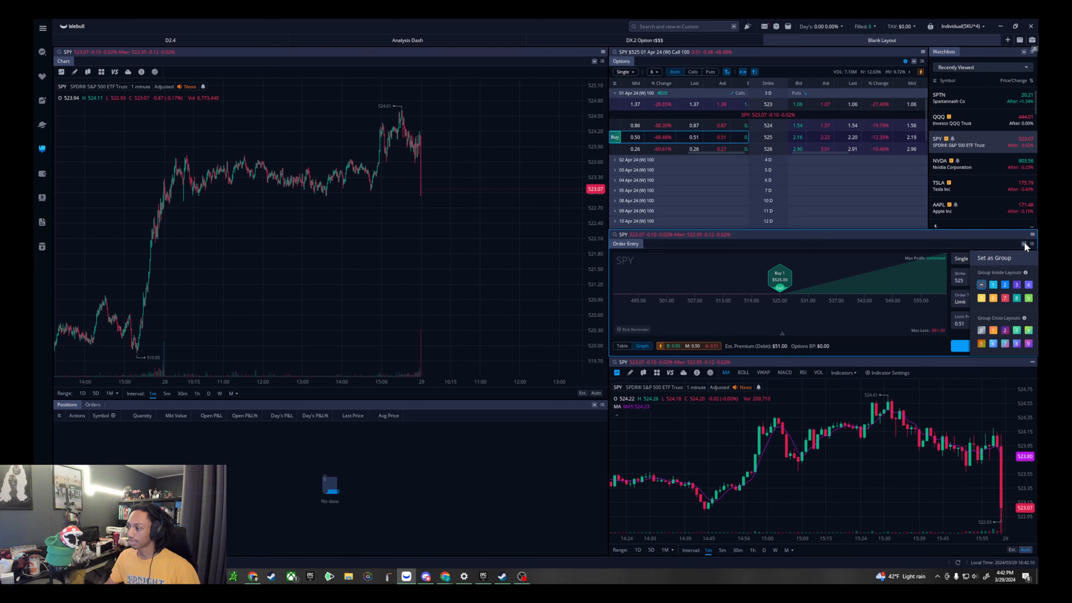
pyautogui.click(984, 329)
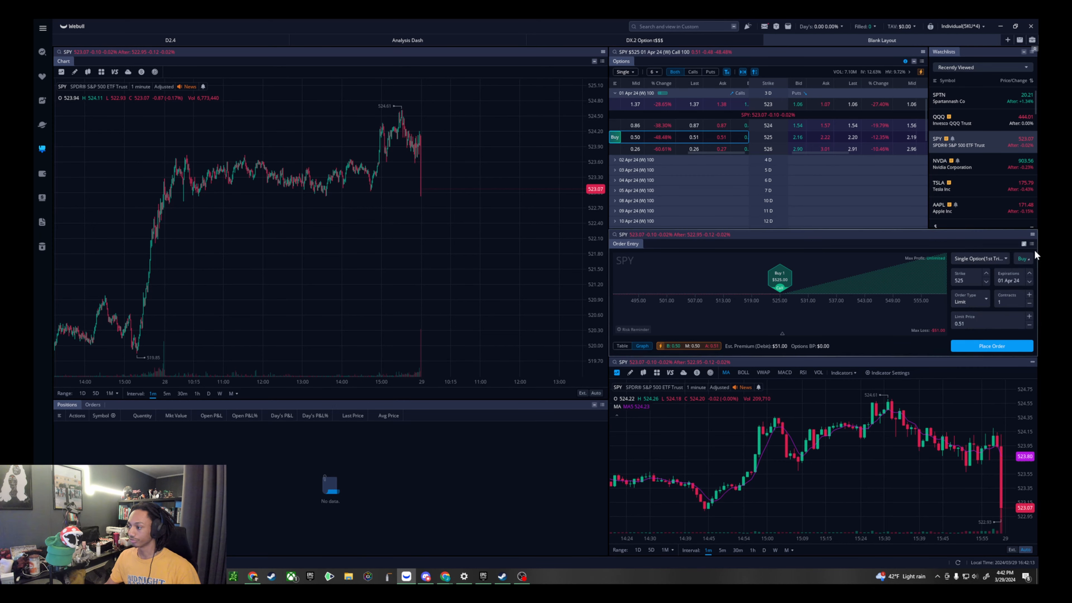
pyautogui.click(1024, 244)
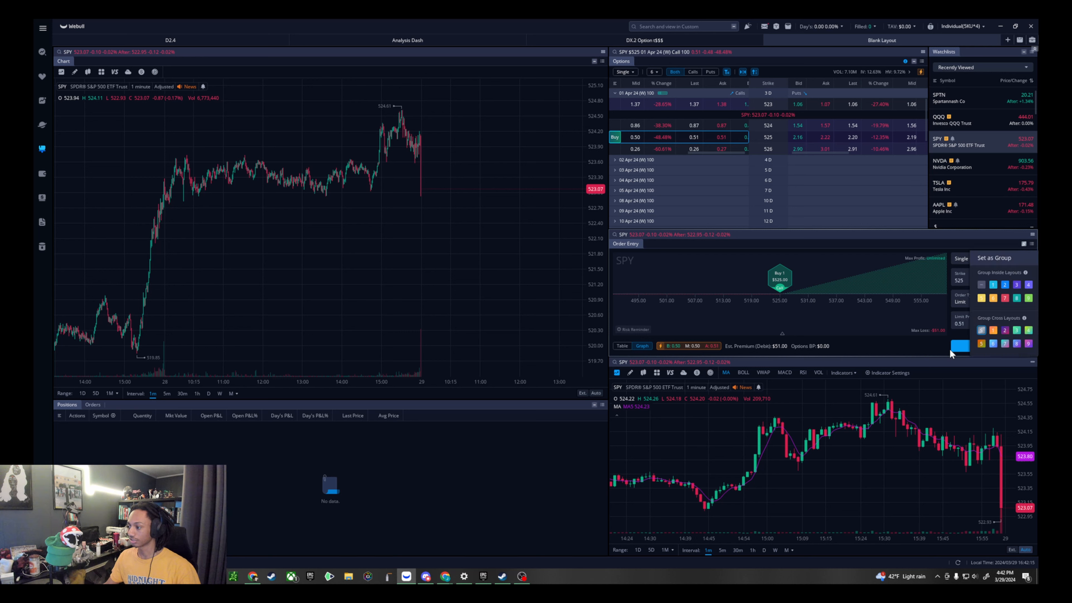
pyautogui.click(982, 329)
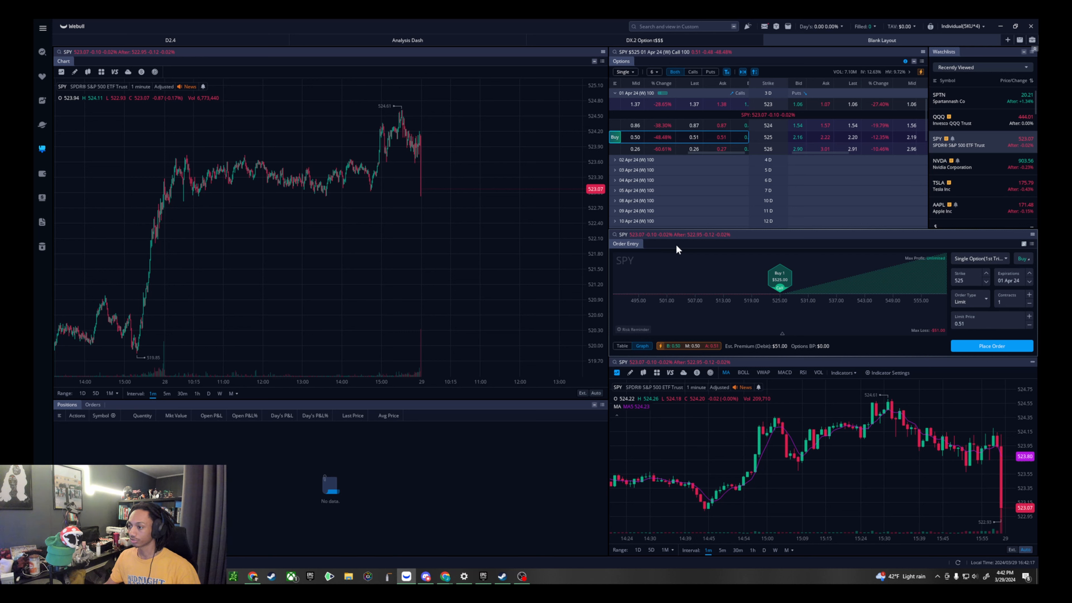
# - Assign the Watchlists widget and the main chart to group 1 under Group Inside Layouts
pyautogui.click(1023, 51)
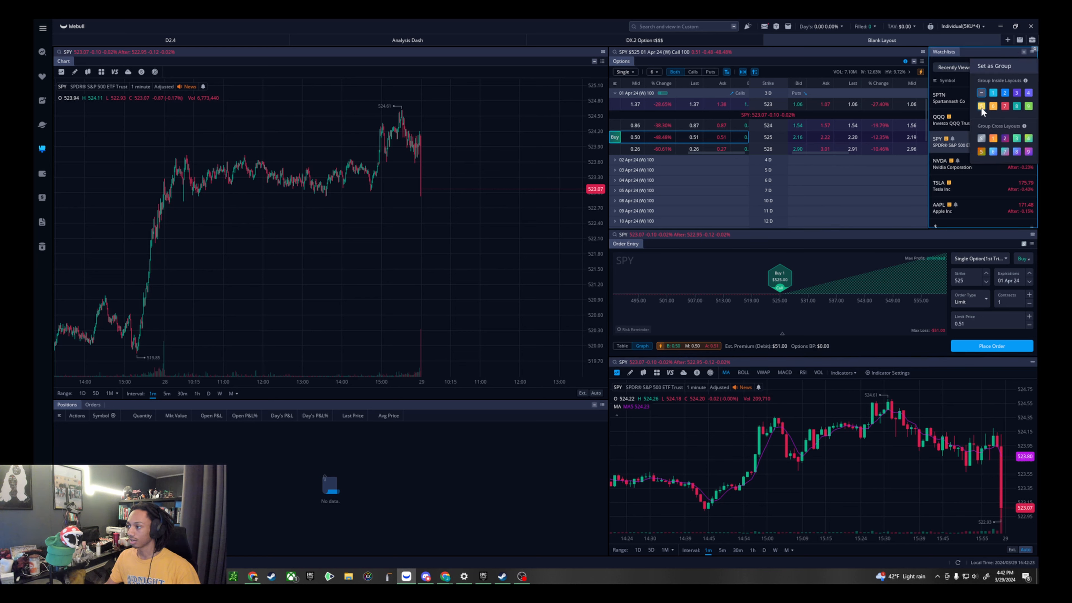
pyautogui.click(993, 93)
pyautogui.rightClick(578, 84)
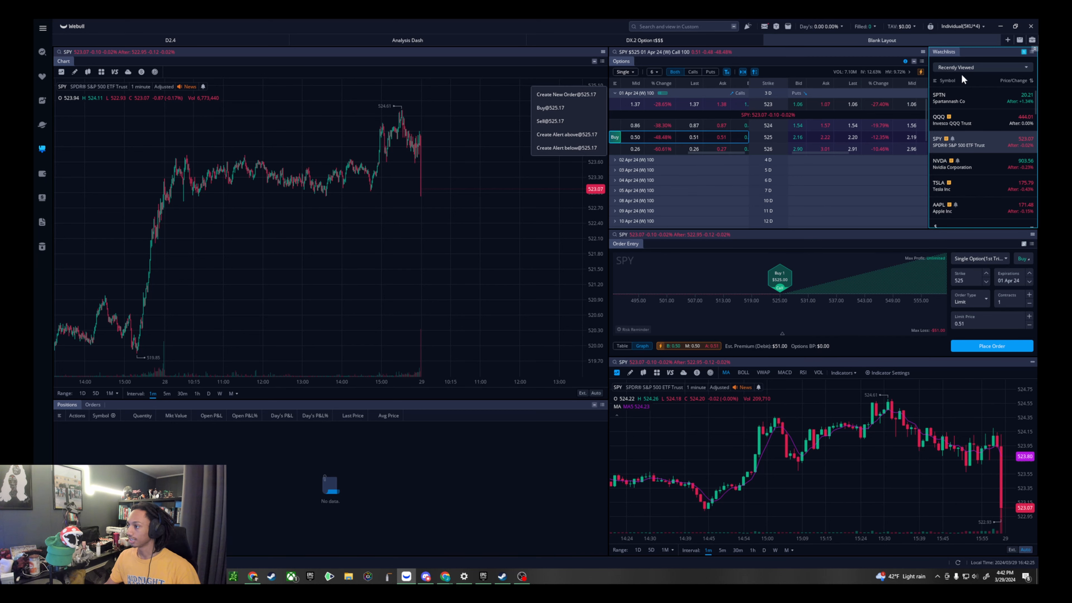
pyautogui.click(594, 61)
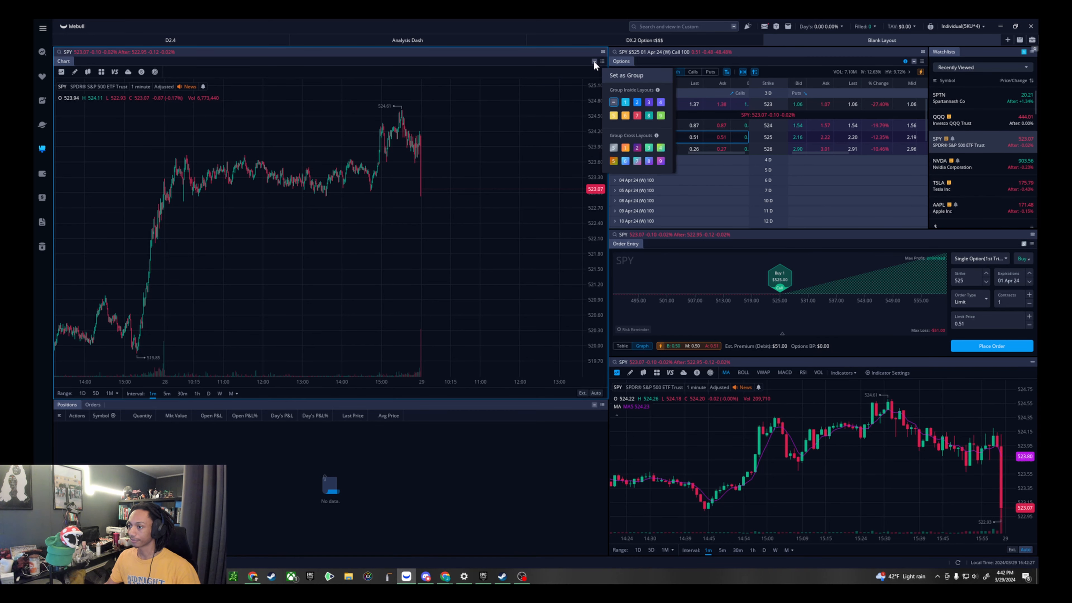
pyautogui.click(625, 102)
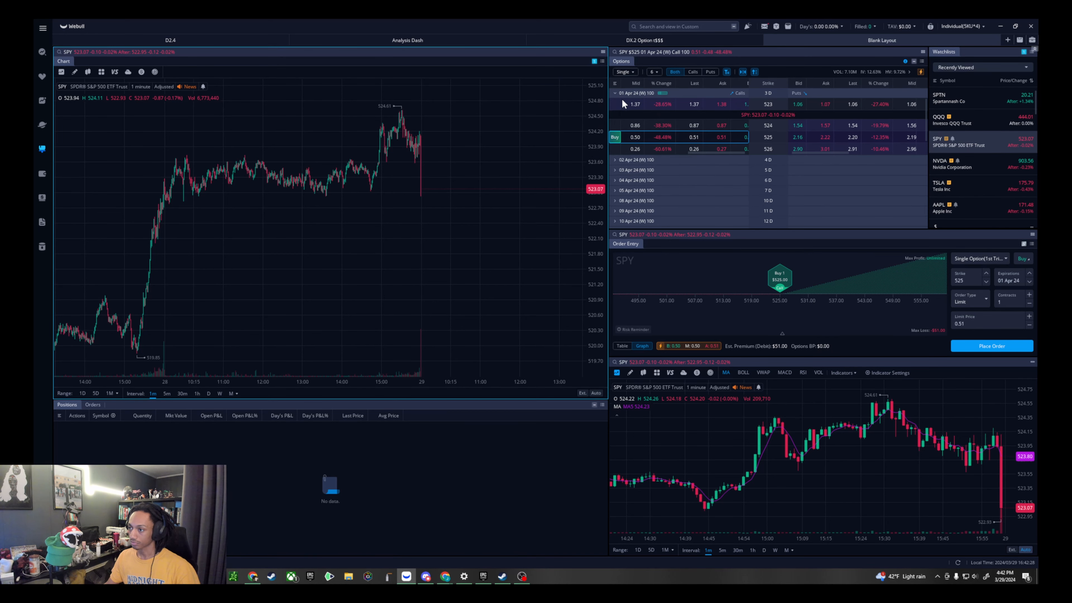
# - Switch the linked main chart among SPY, QQQ, NVDA, TSLA and SPTN from the watchlist, ending on TSLA
pyautogui.click(994, 138)
pyautogui.click(1001, 124)
pyautogui.click(1011, 165)
pyautogui.click(1008, 188)
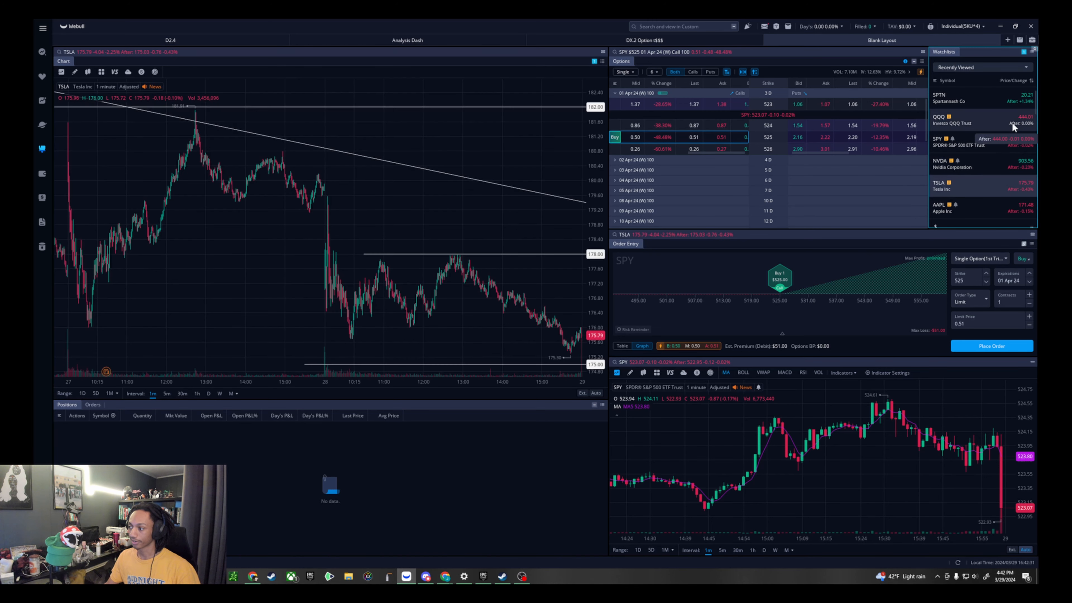
pyautogui.click(1010, 97)
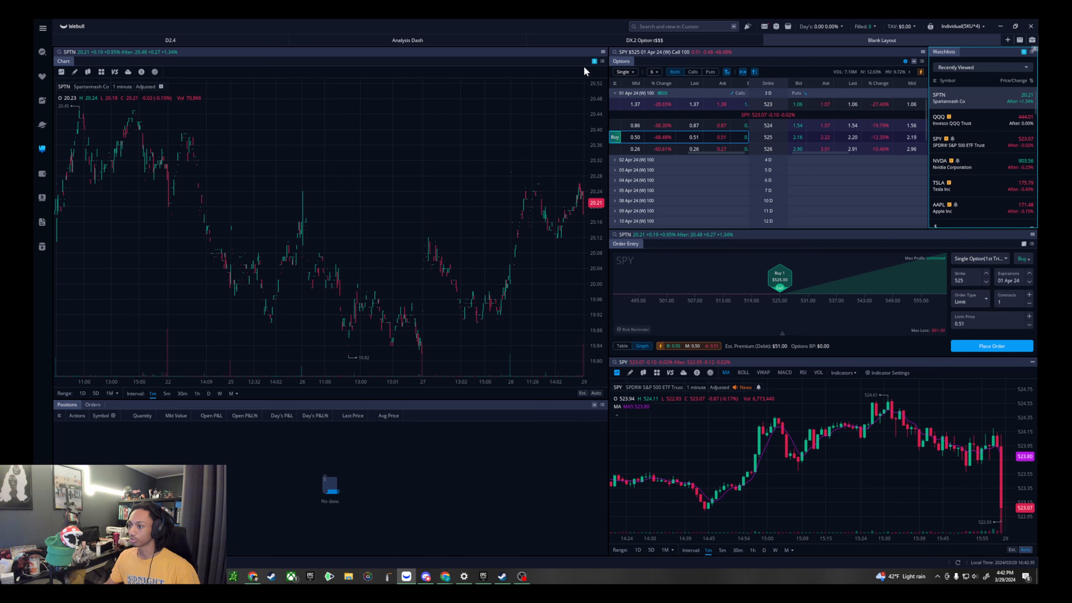
pyautogui.click(997, 139)
pyautogui.click(993, 179)
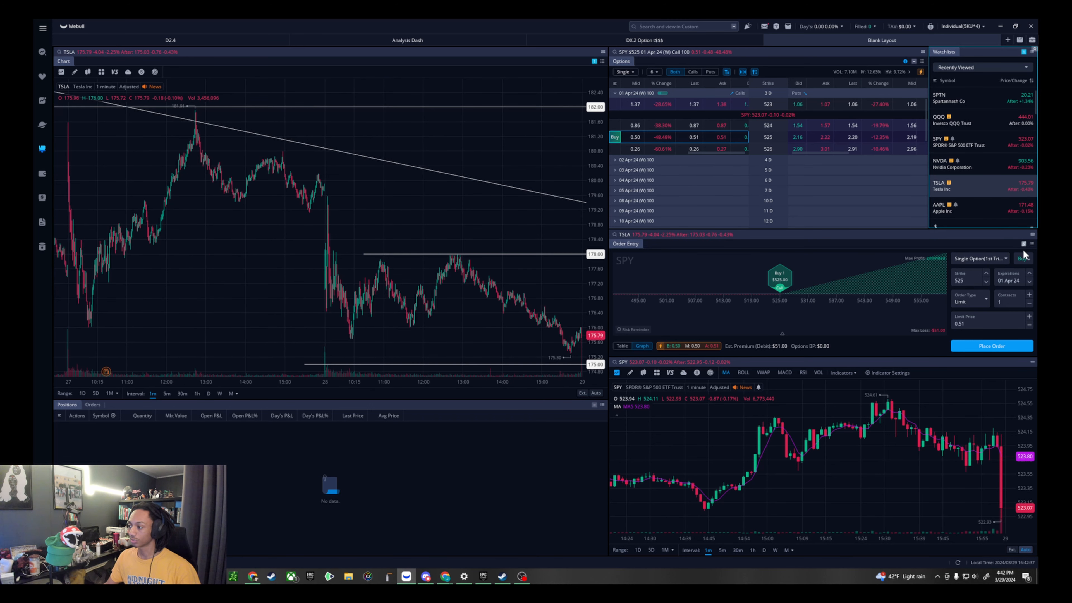
# - Load the SPY 524 put and, after switching the watchlist to QQQ, the 523 put expiring 01 Apr 24 into Order Entry at their ask prices
pyautogui.click(1025, 245)
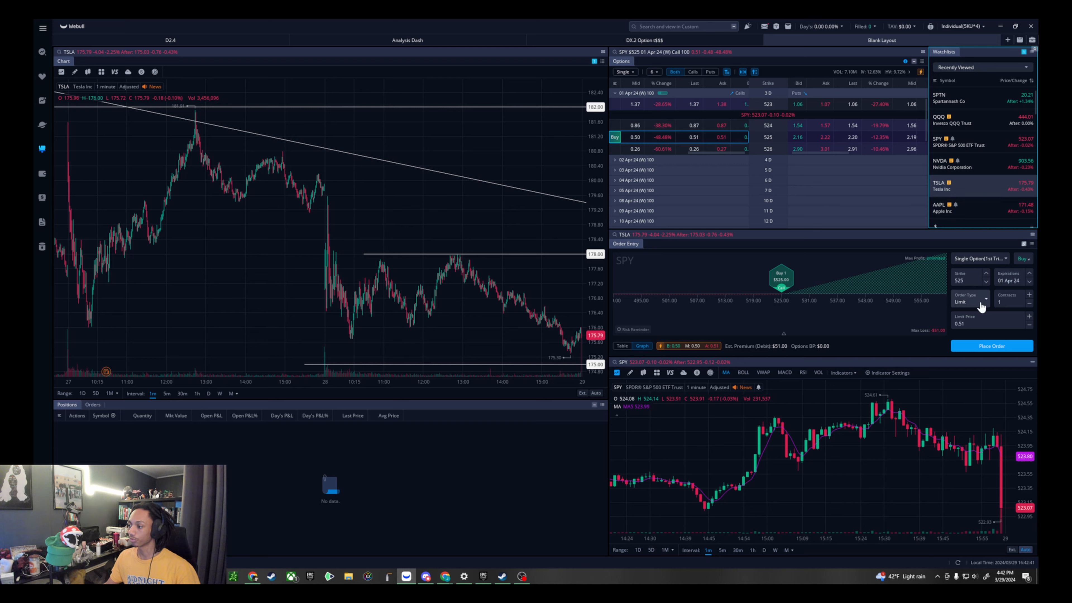
pyautogui.click(824, 126)
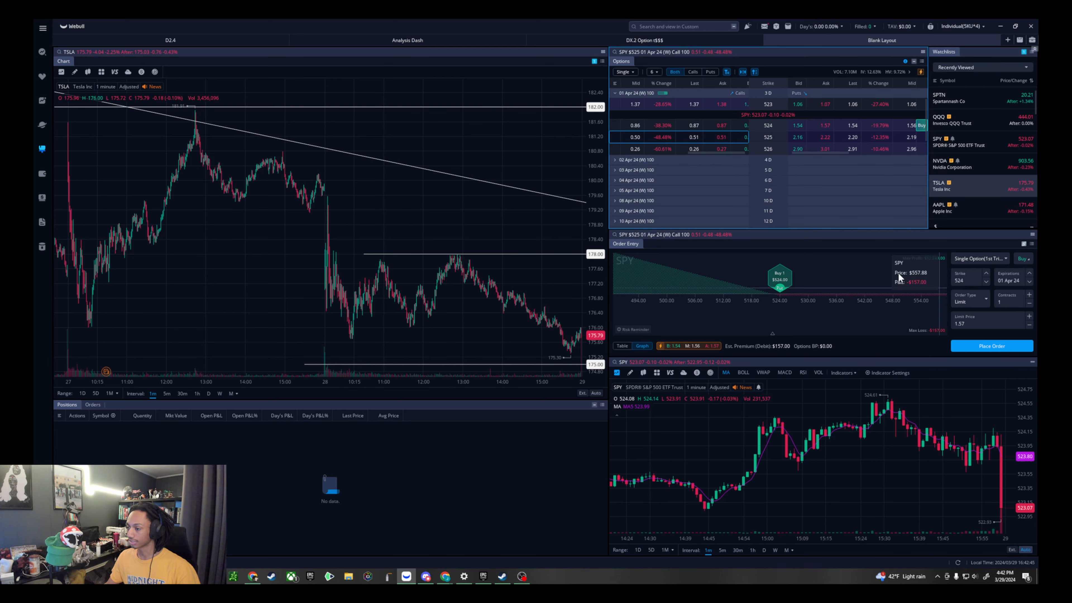
pyautogui.click(991, 121)
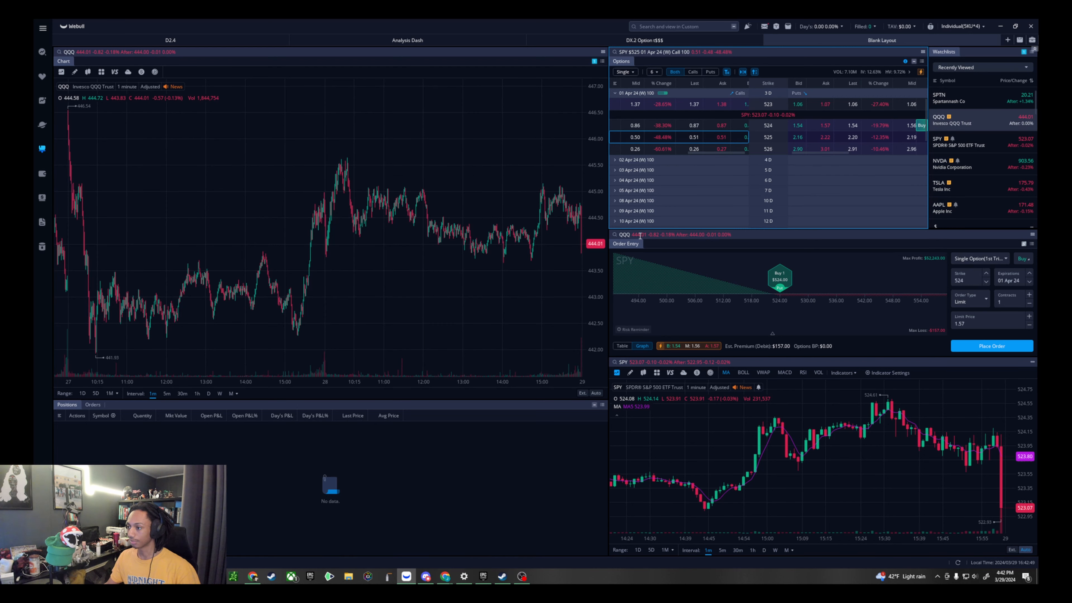
pyautogui.click(825, 104)
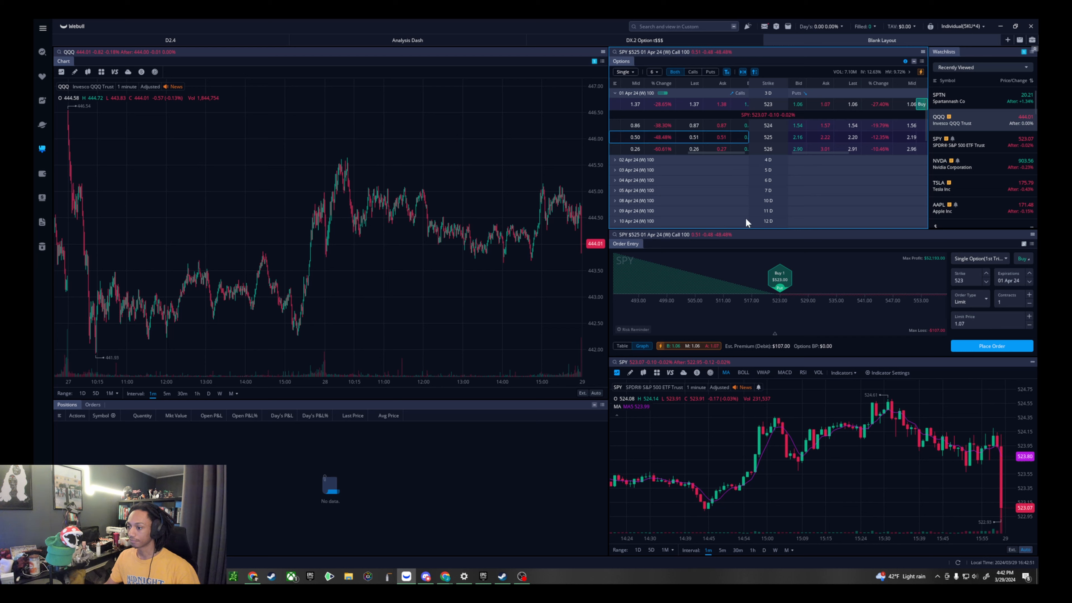
# - Assign the smaller chart below Order Entry to the first group under Group Cross Layouts
pyautogui.click(1033, 362)
pyautogui.click(1024, 372)
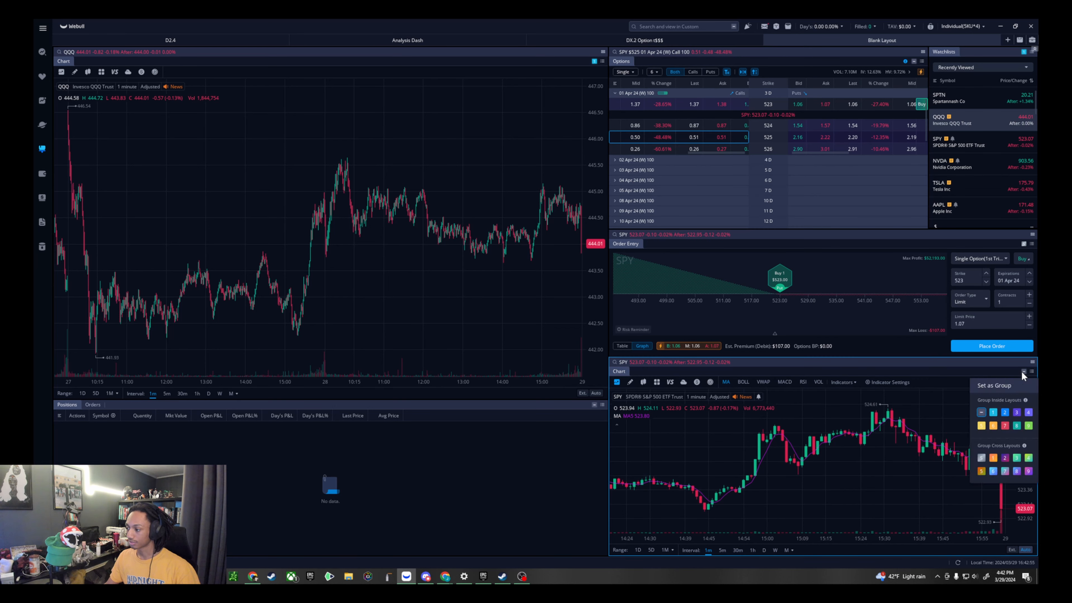
pyautogui.click(980, 458)
# - Load the SPY 524 call expiring 01 Apr 24 into Order Entry at its ask price and examine the smaller chart's option candles
pyautogui.click(721, 125)
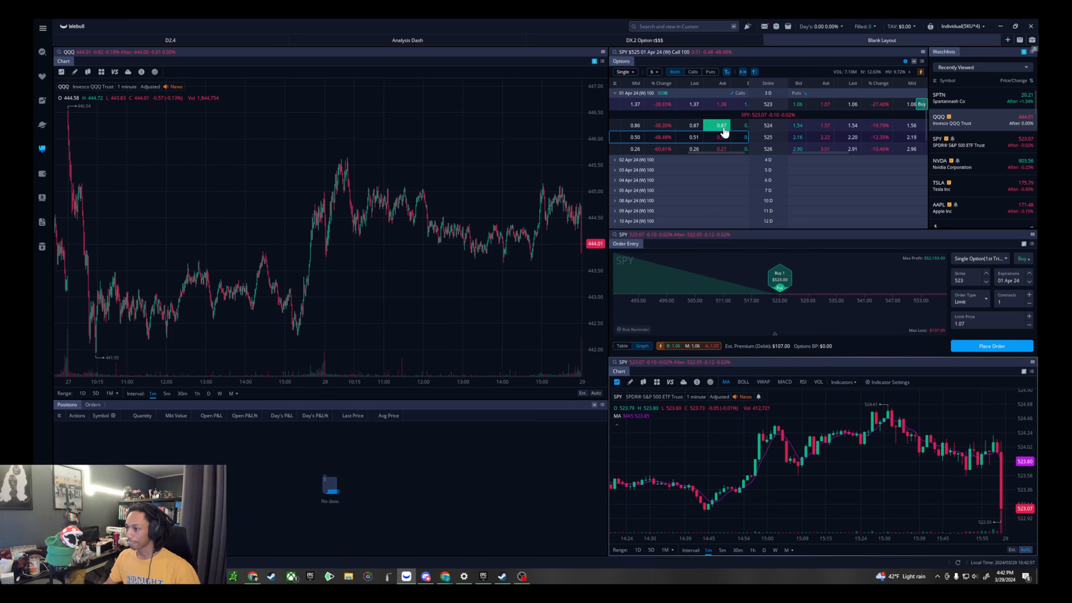
pyautogui.scroll(-3, 882, 448)
pyautogui.moveTo(916, 464)
pyautogui.mouseDown()
pyautogui.moveTo(794, 471)
pyautogui.moveTo(895, 462)
pyautogui.mouseUp()
pyautogui.scroll(-1, 834, 470)
pyautogui.scroll(-2, 849, 470)
pyautogui.scroll(6, 867, 462)
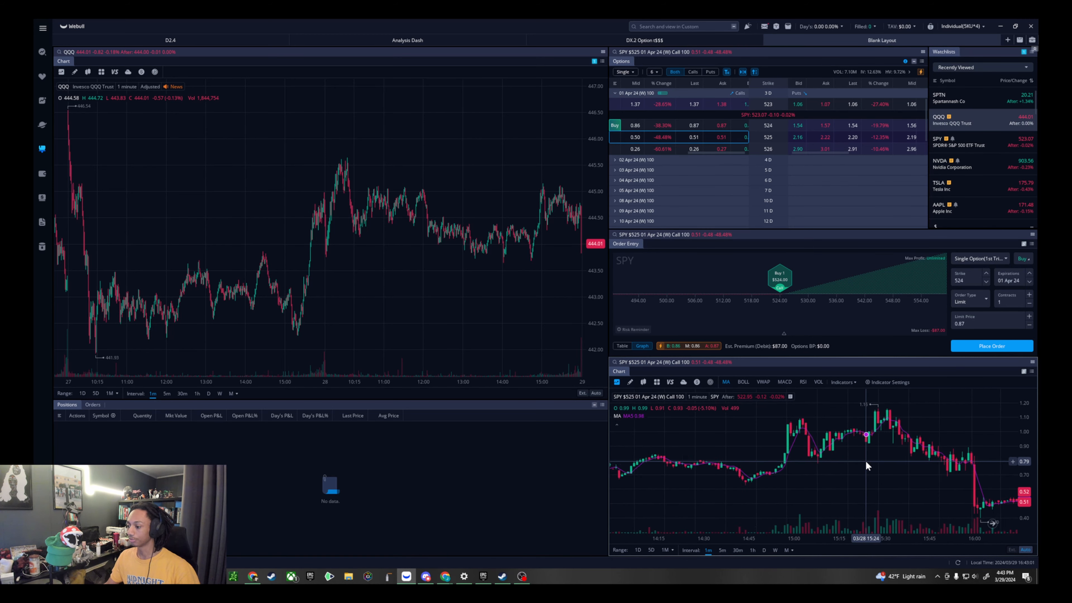
# - Show NVDA in the linked widgets, examine the smaller chart, and check the order's table view before returning to its graph view
pyautogui.click(988, 170)
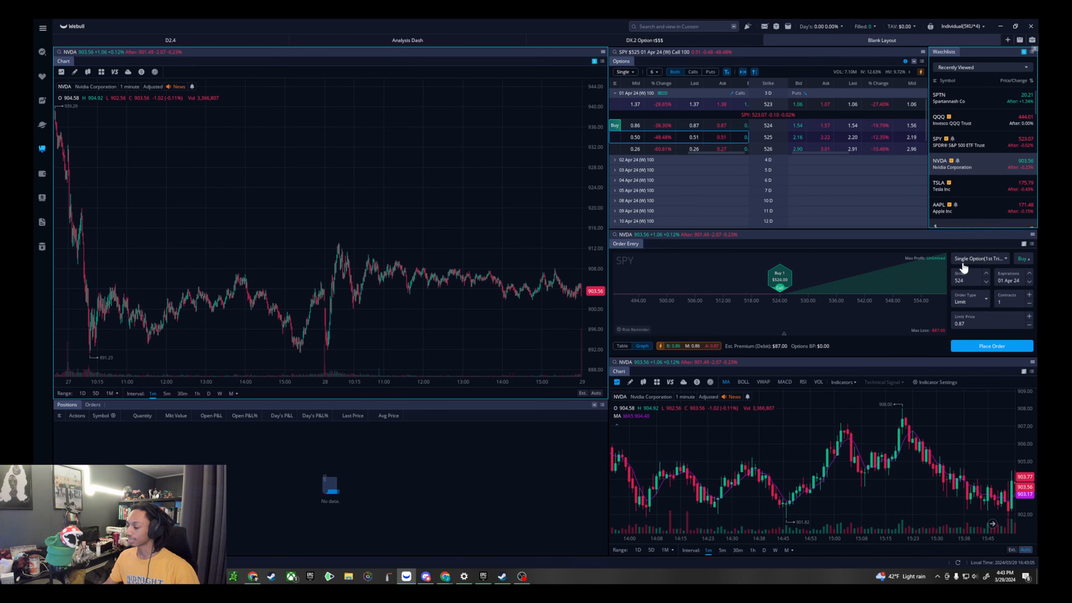
pyautogui.moveTo(934, 461); pyautogui.dragTo(773, 460)
pyautogui.scroll(-3, 865, 458)
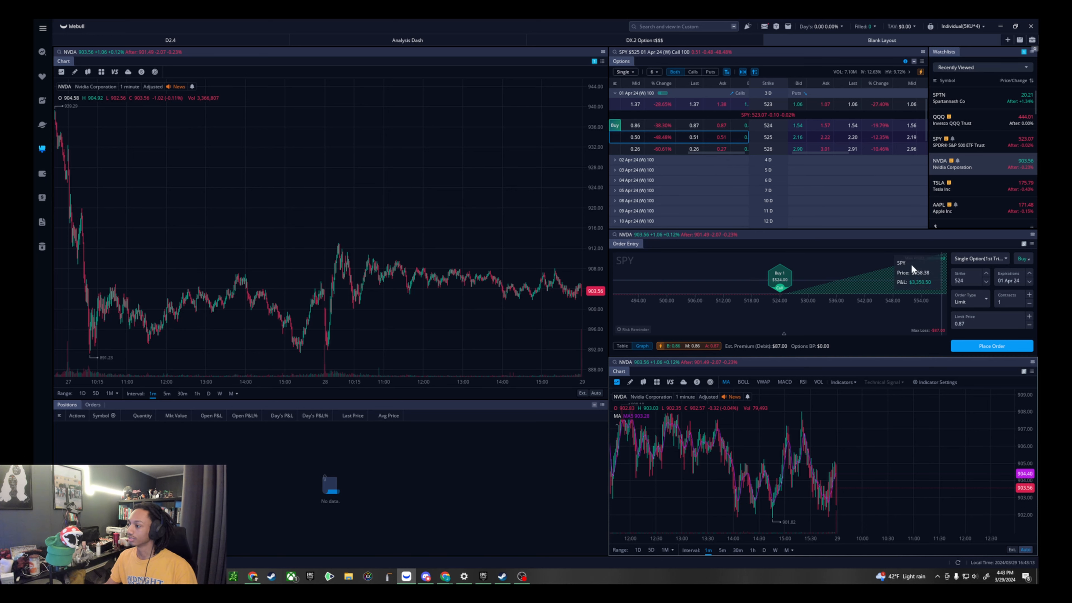
pyautogui.scroll(-3, 1000, 192)
pyautogui.scroll(1, 837, 199)
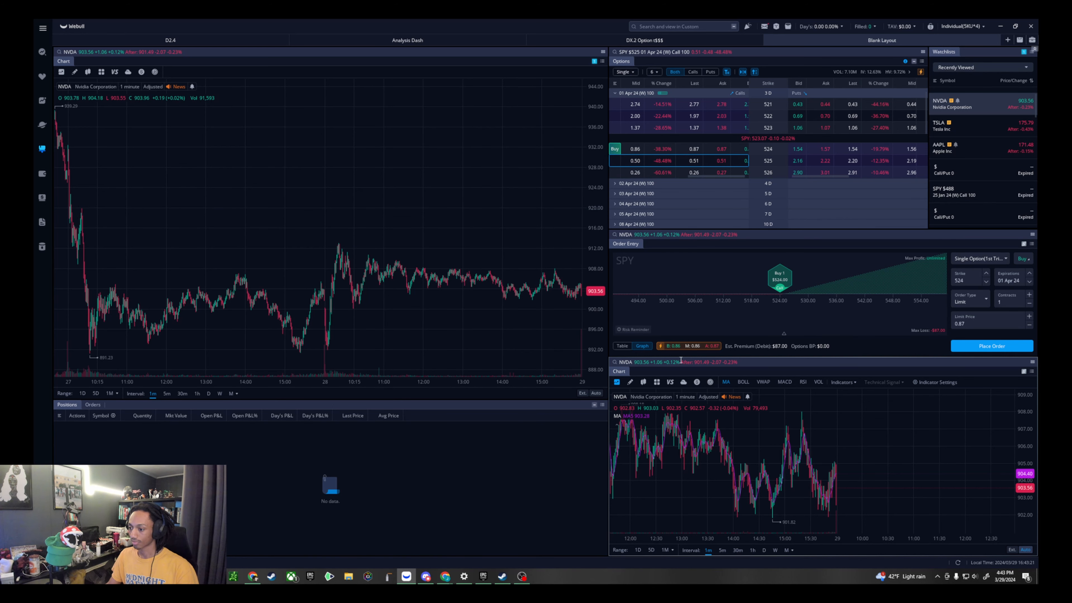
pyautogui.click(620, 347)
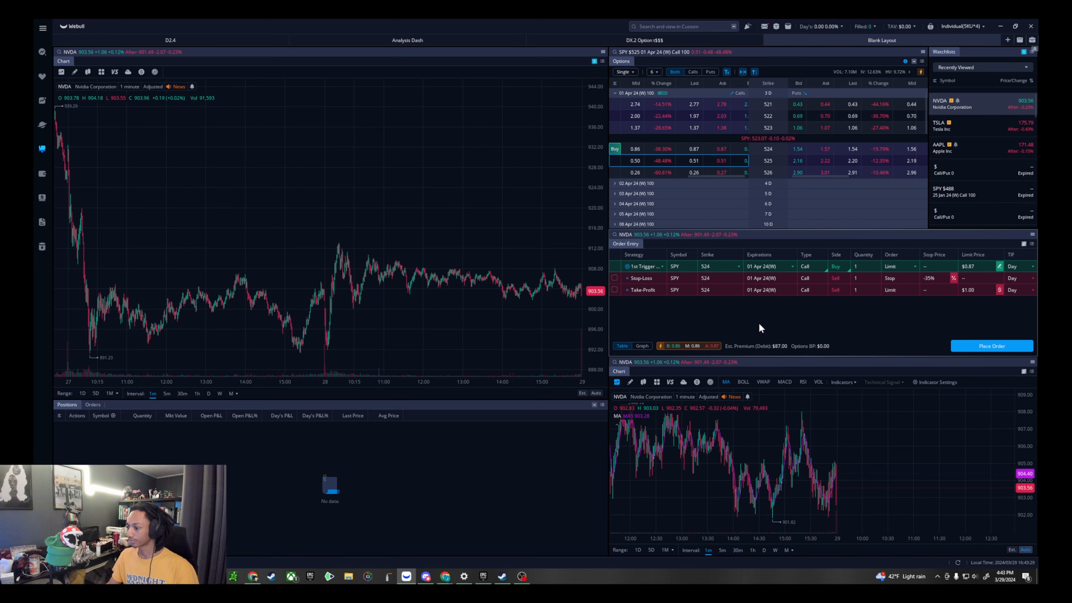
pyautogui.click(646, 347)
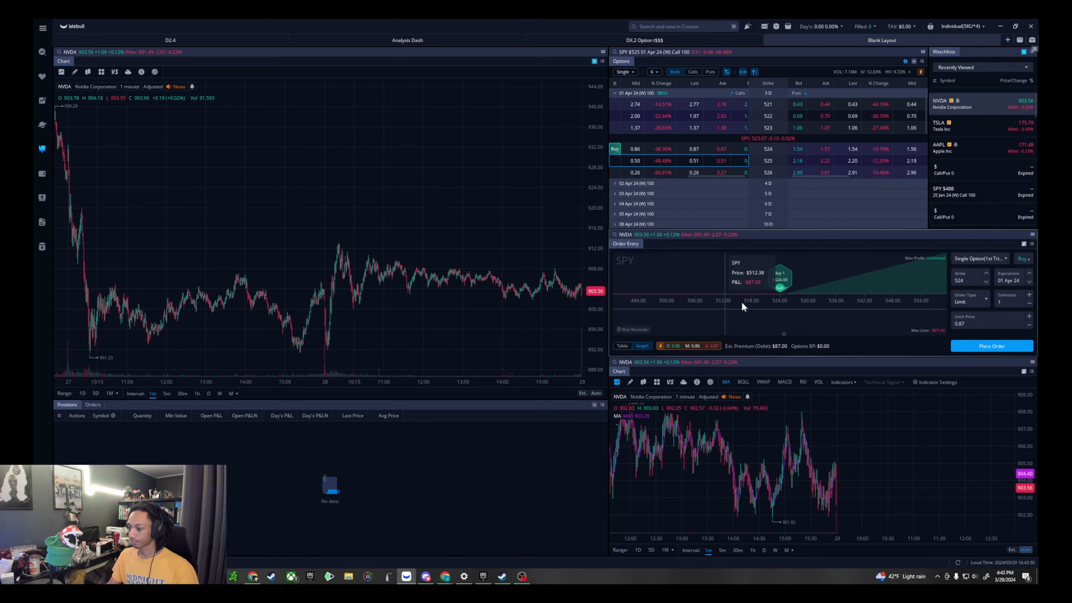
# - Show TSLA in the linked charts and assign the Options widget to group 1 under Group Inside Layouts
pyautogui.click(951, 129)
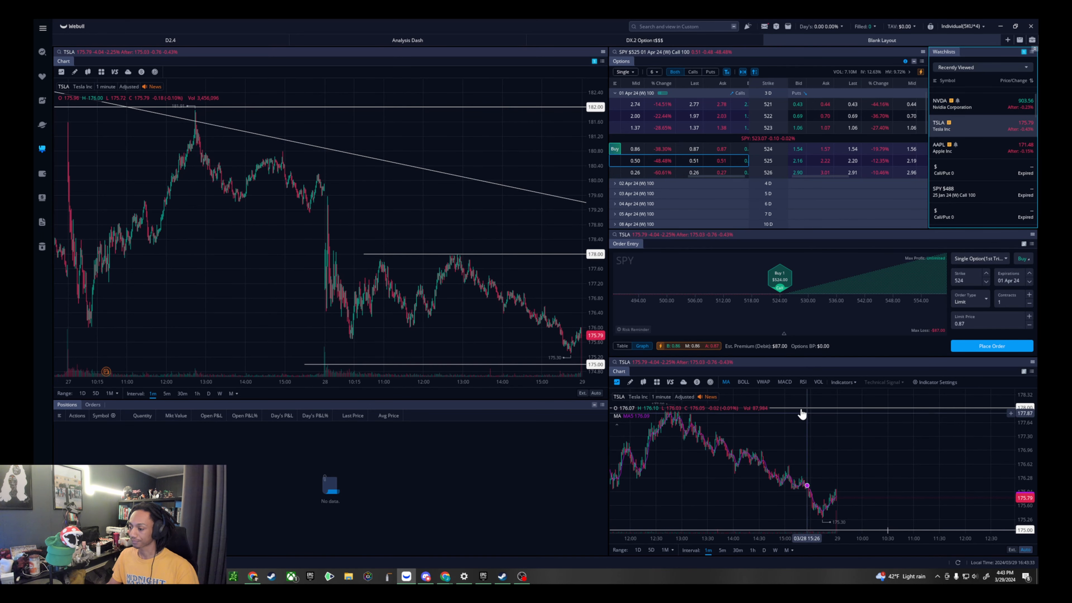
pyautogui.scroll(3, 797, 403)
pyautogui.scroll(1, 586, 302)
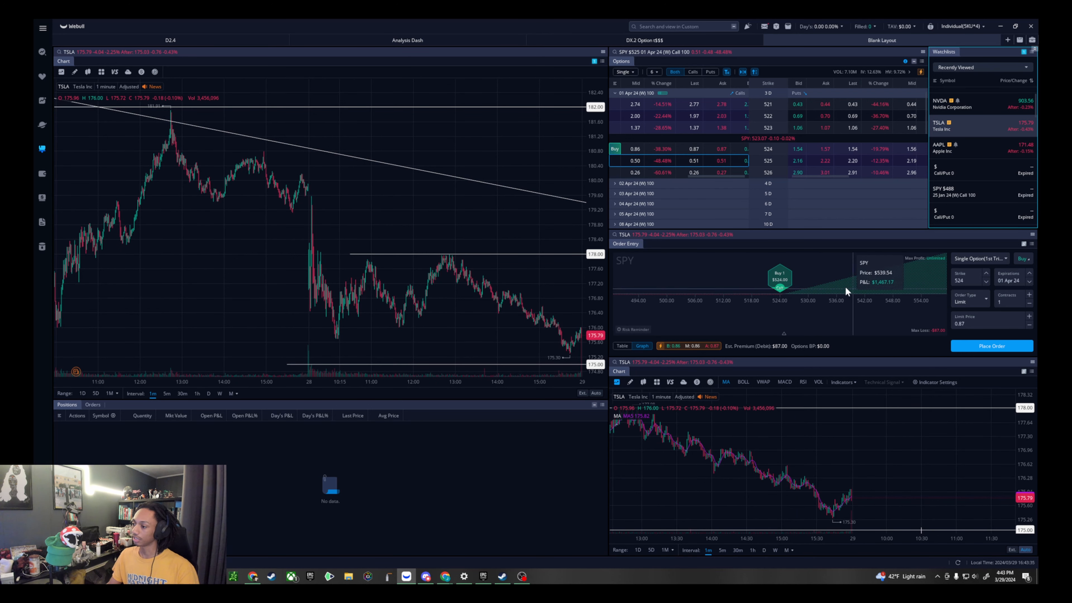
pyautogui.click(915, 62)
pyautogui.click(953, 103)
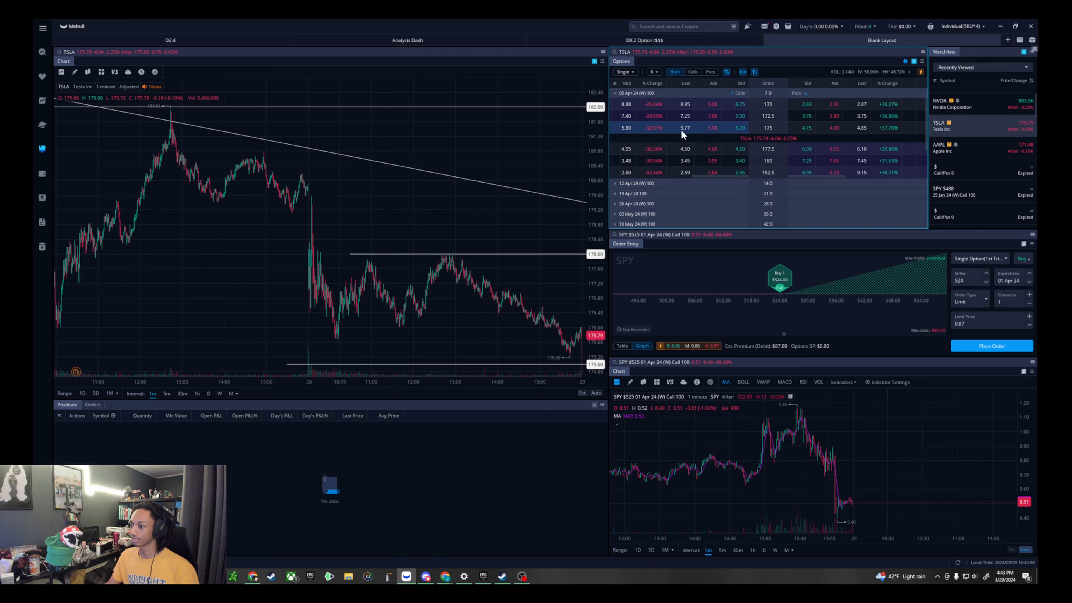
# - Switch the linked charts and options chain between NVDA and AAPL from the watchlist, ending on AAPL
pyautogui.click(942, 147)
pyautogui.click(987, 183)
pyautogui.click(985, 110)
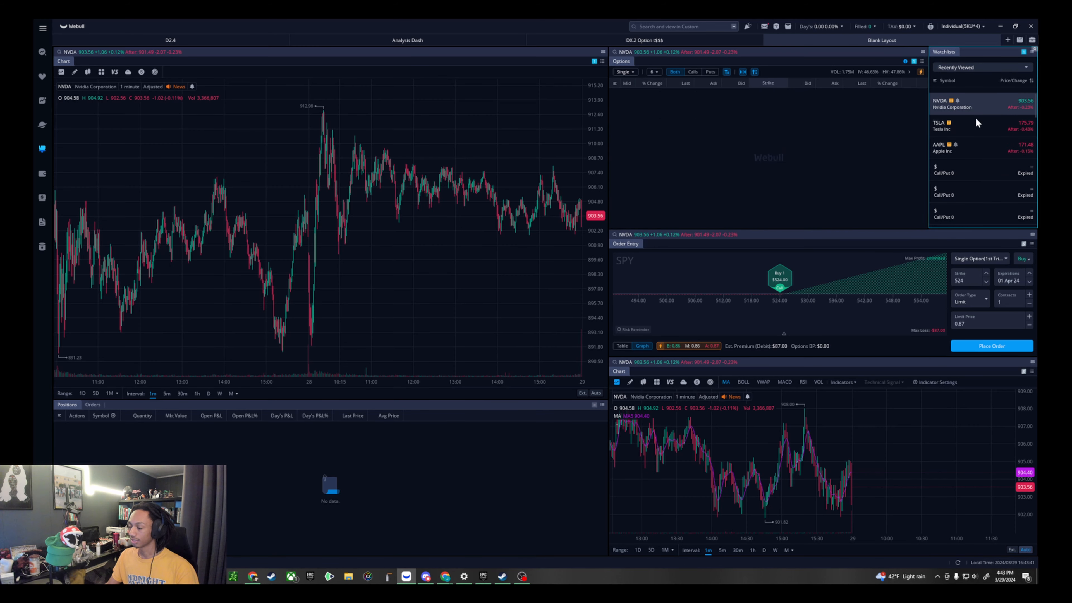
pyautogui.click(979, 150)
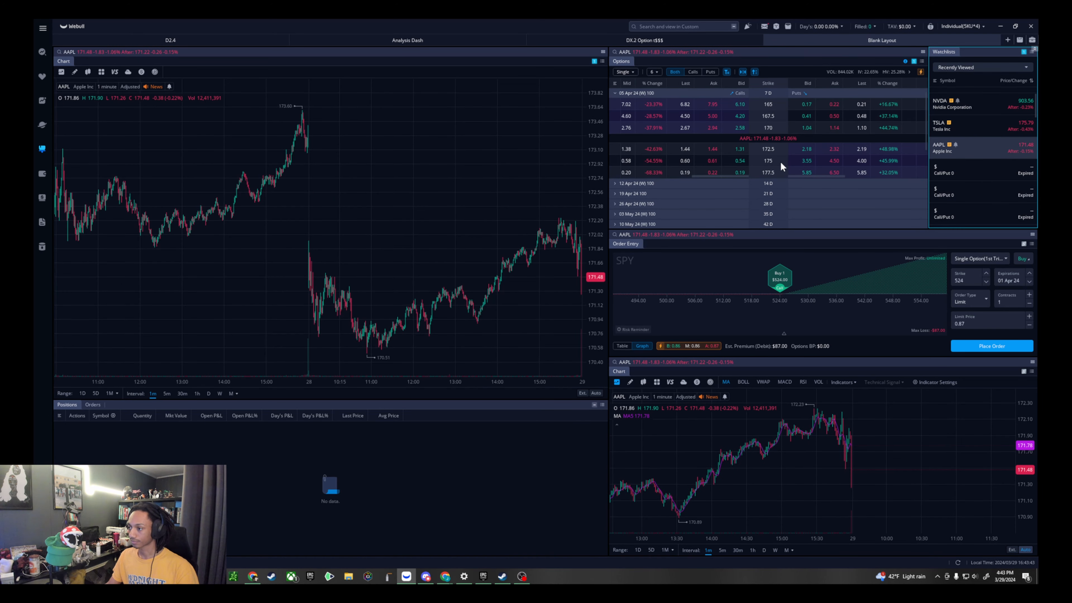
# - Try the Options widget in the first Group Cross Layouts group by loading the AAPL 167.5 put and a sell order for the SPY 525 call
pyautogui.click(914, 62)
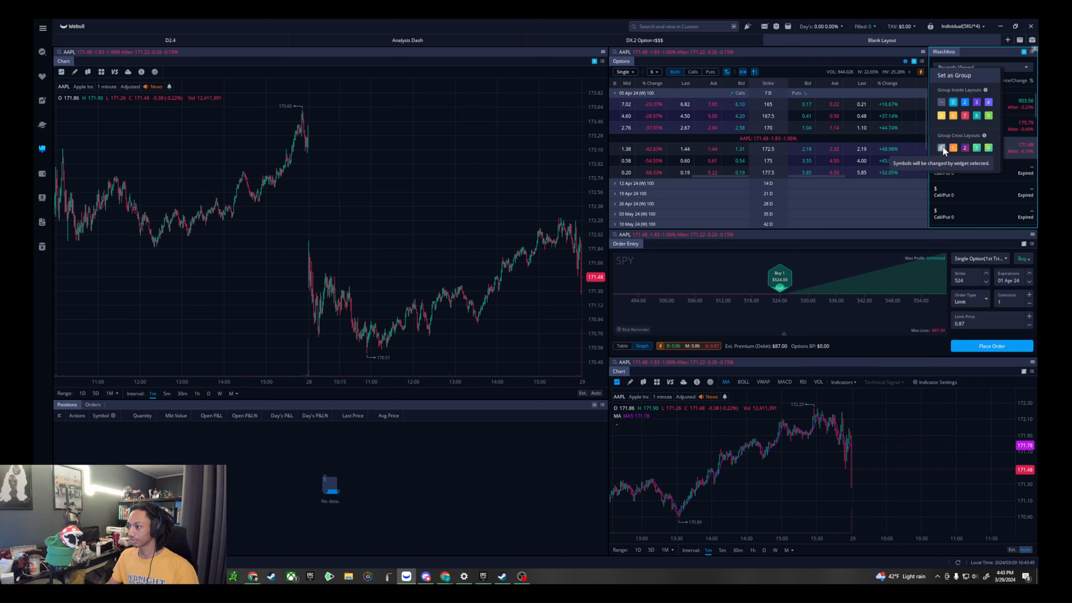
pyautogui.click(942, 148)
pyautogui.click(834, 115)
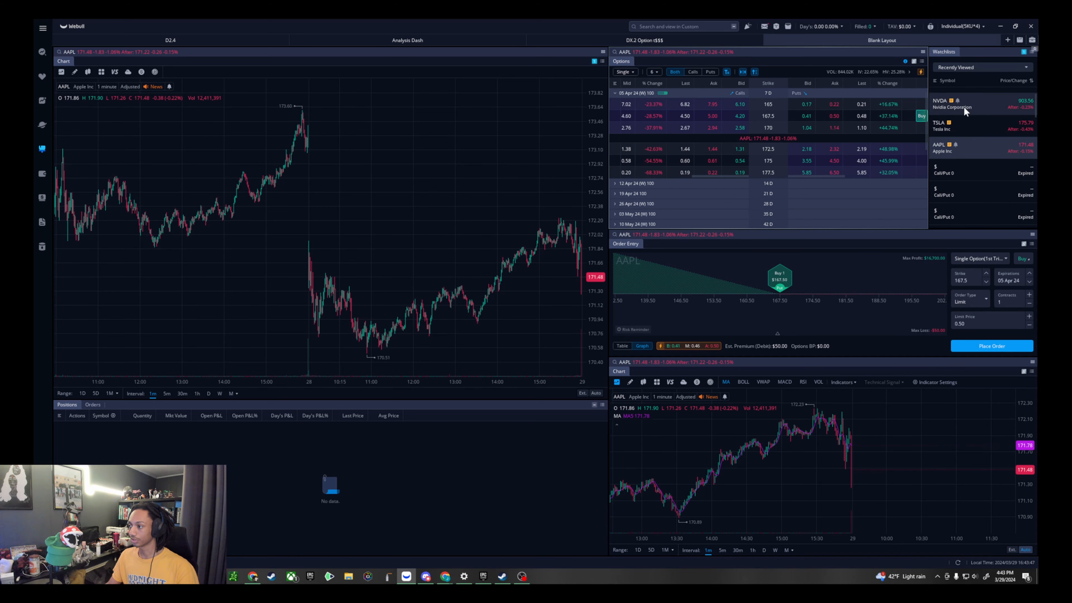
pyautogui.click(983, 170)
pyautogui.click(739, 160)
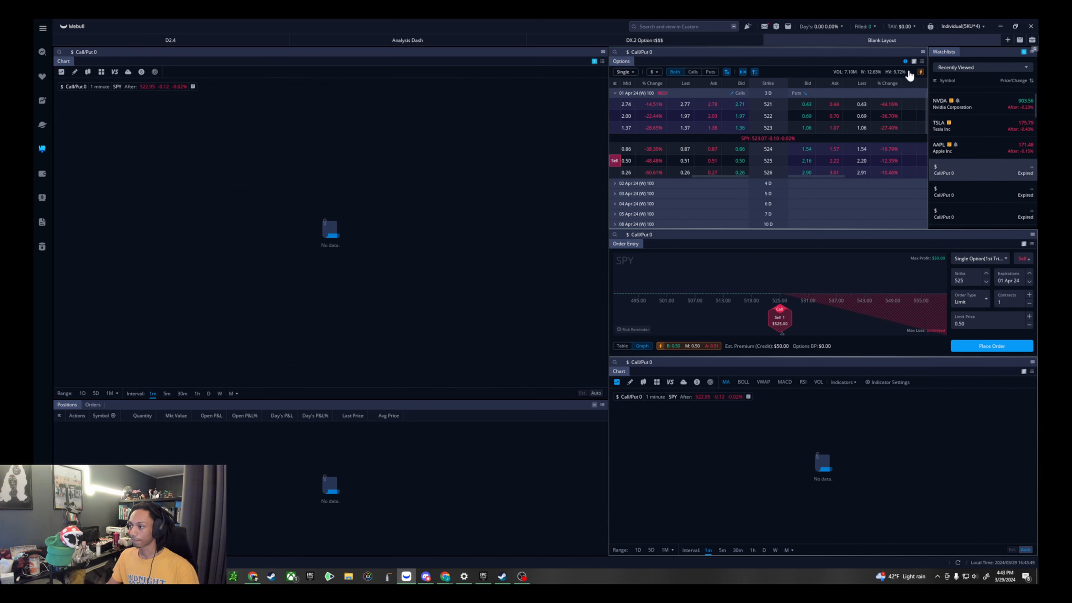
# - Assign the Options widget back to group 1 under Group Inside Layouts and show TSLA and AAPL in the linked widgets
pyautogui.click(915, 61)
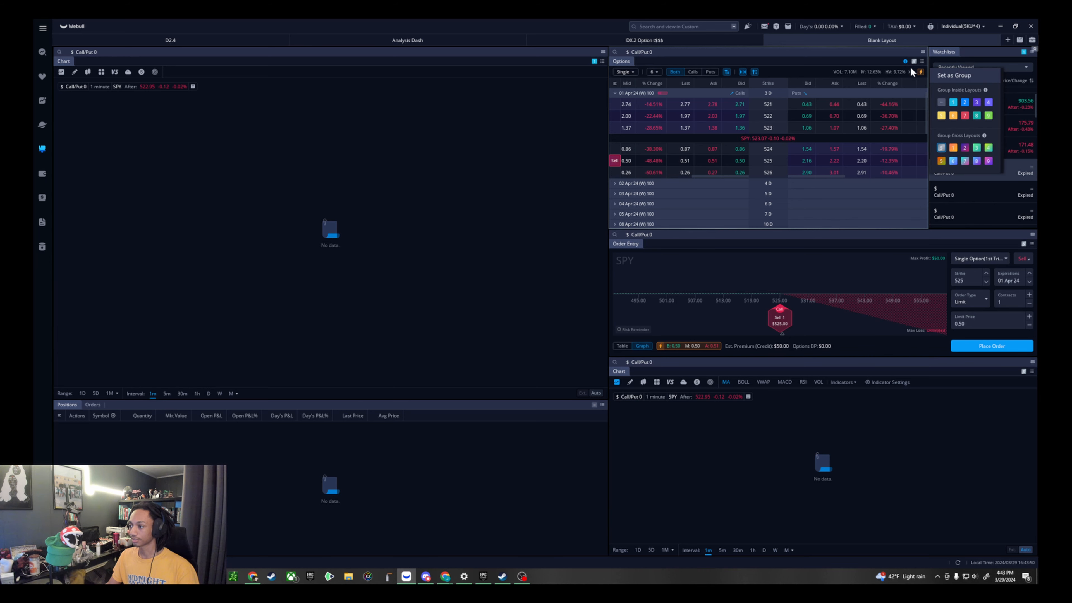
pyautogui.click(953, 102)
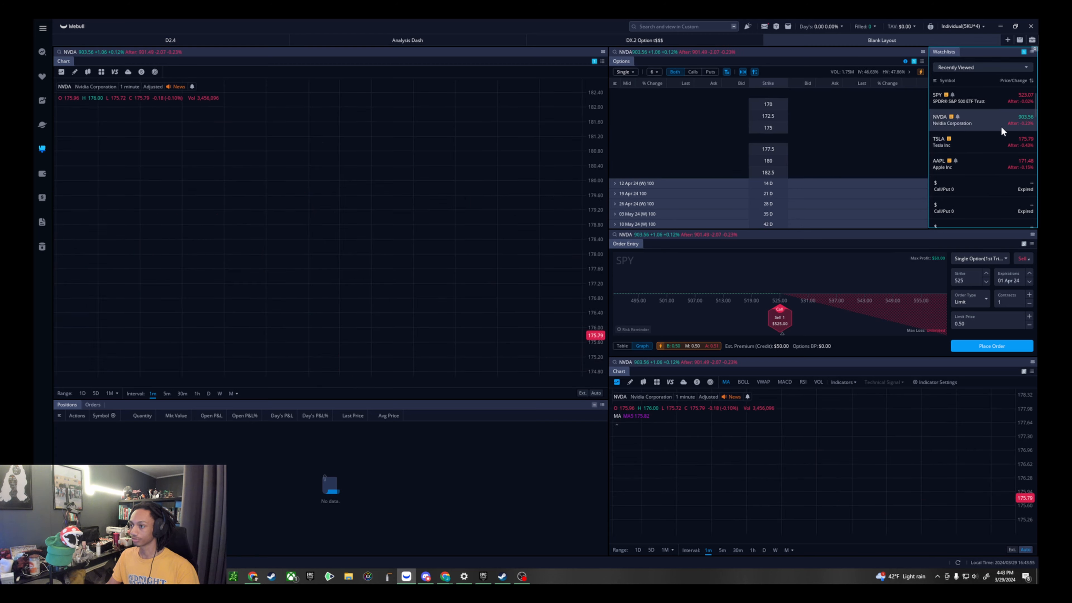
pyautogui.click(1002, 149)
pyautogui.click(1002, 164)
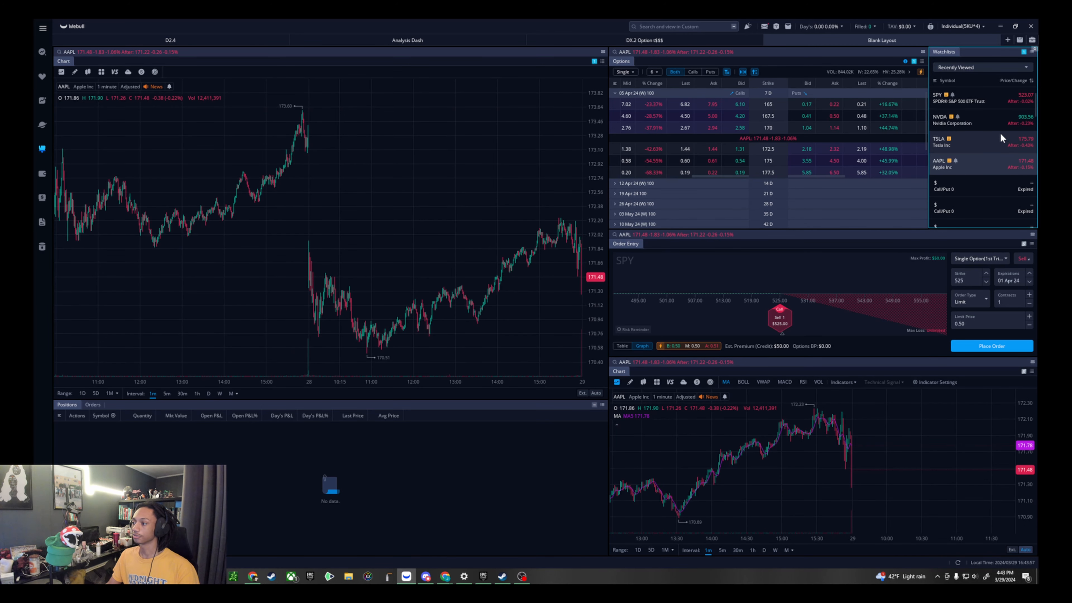
# - Show the NVDA 907.5 call expiring 05 Apr 24 in the linked charts and load the 905 put into Order Entry at its ask price
pyautogui.click(1002, 122)
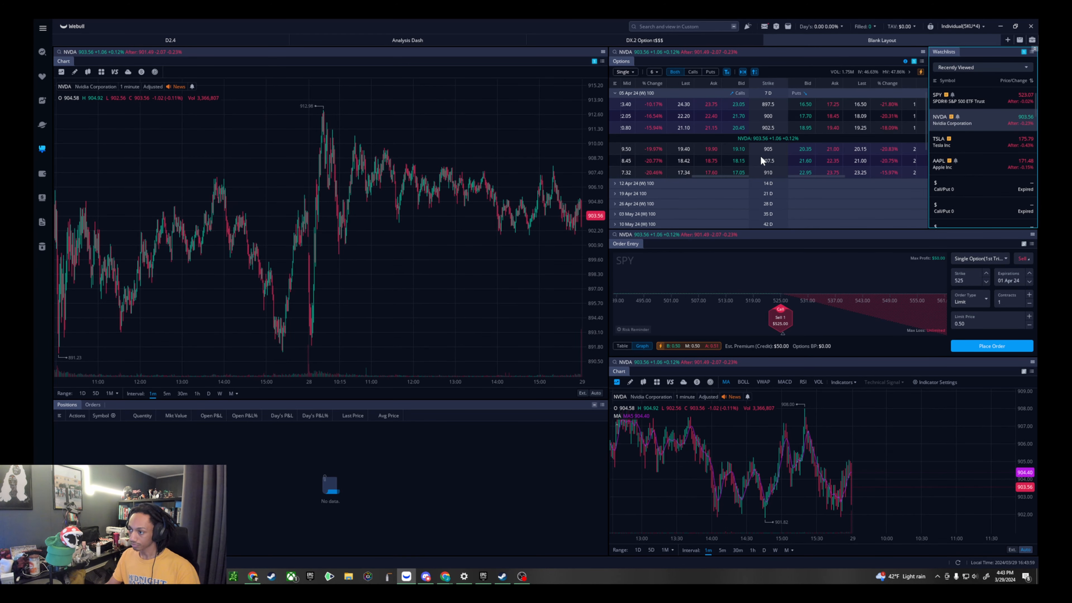
pyautogui.click(650, 161)
pyautogui.click(829, 149)
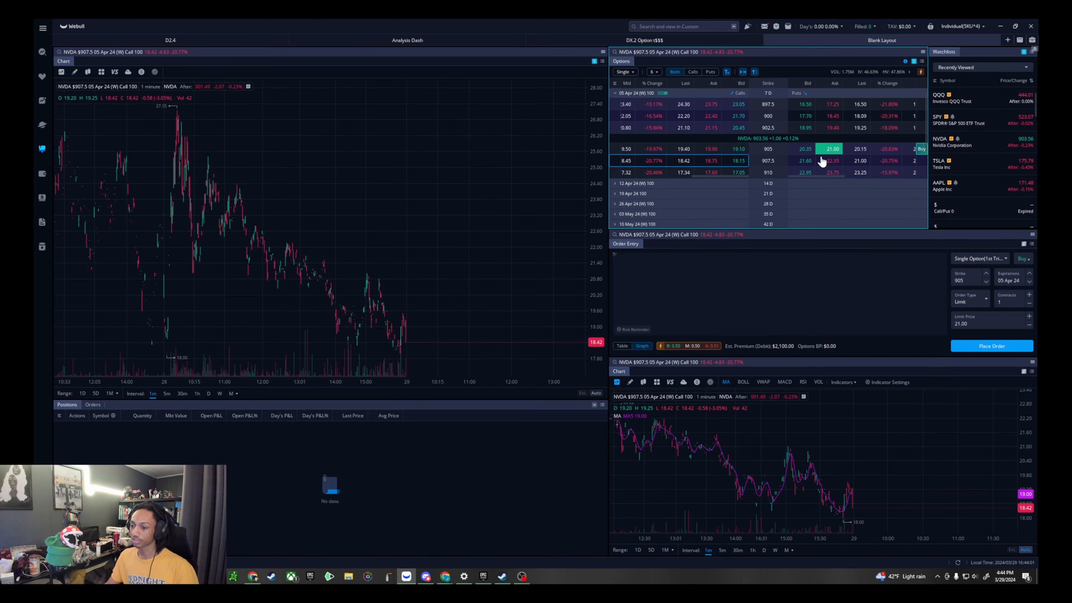
# - Set the main chart's interval to 1 day, shift its candles toward the middle, and narrow the chart widget by about a quarter
pyautogui.click(167, 393)
pyautogui.click(183, 394)
pyautogui.click(197, 394)
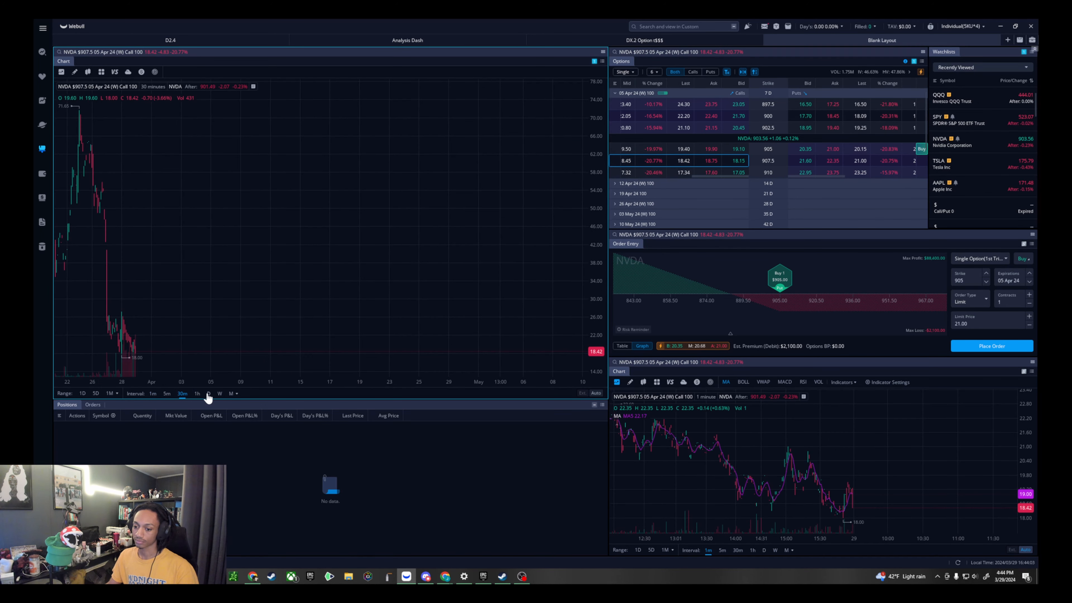
pyautogui.click(208, 393)
pyautogui.moveTo(136, 280); pyautogui.dragTo(440, 256)
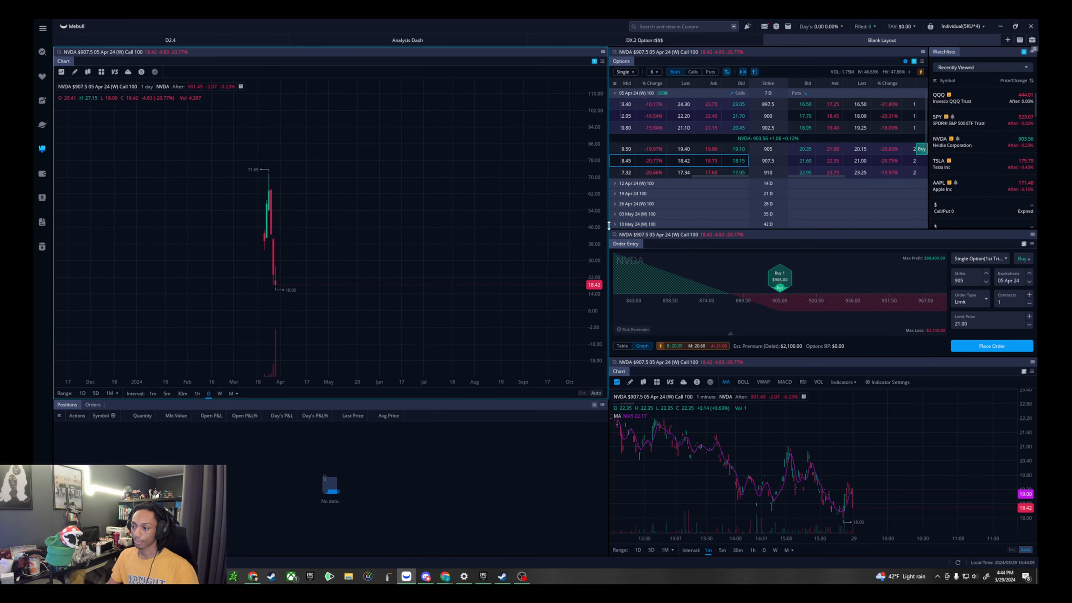
pyautogui.moveTo(609, 236); pyautogui.dragTo(449, 228)
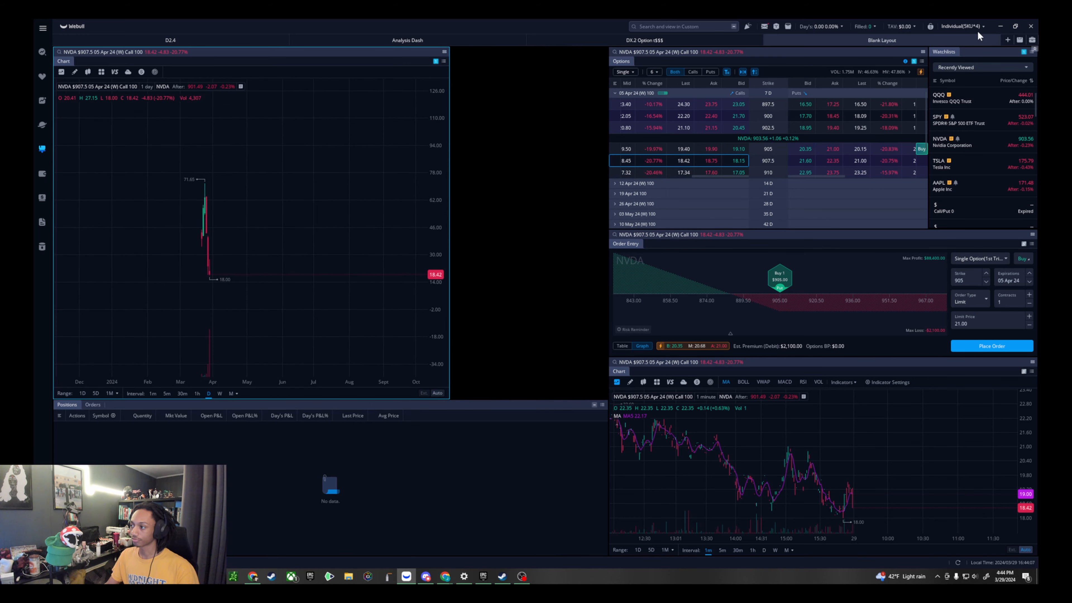
# - Add the Time&Sales and Order Book widgets to the layout and place Order Book in the upper gap between the main chart and Options
pyautogui.click(1030, 41)
pyautogui.click(1020, 41)
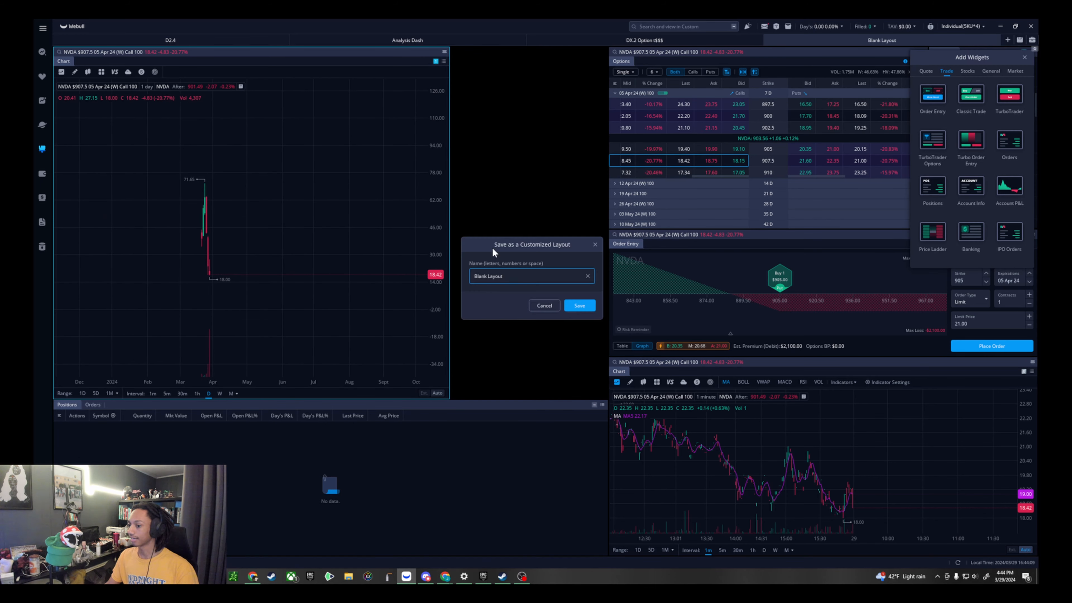
pyautogui.click(596, 248)
pyautogui.click(934, 71)
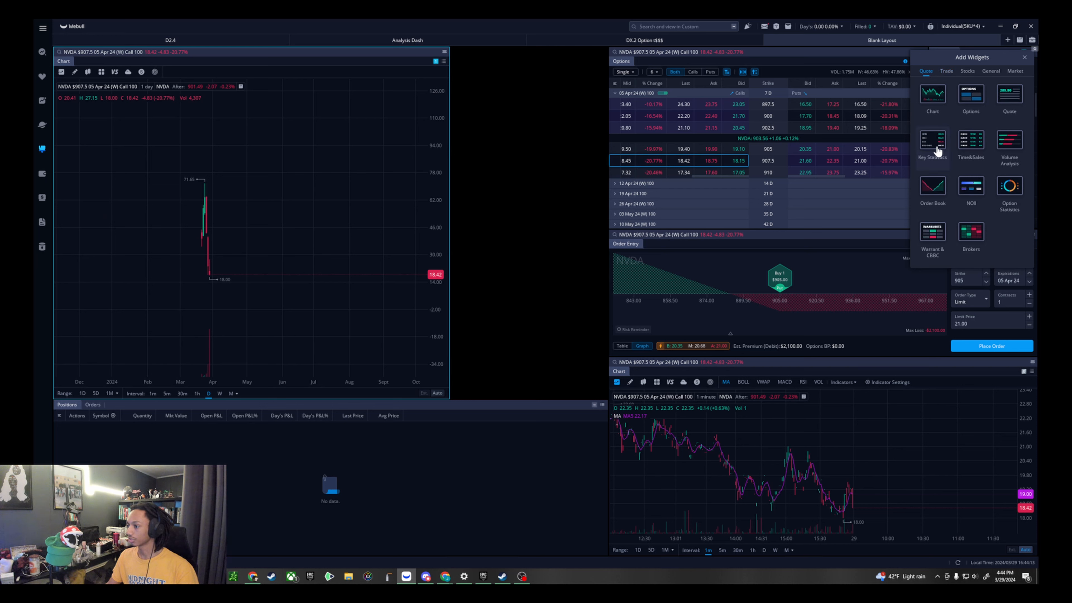
pyautogui.click(971, 139)
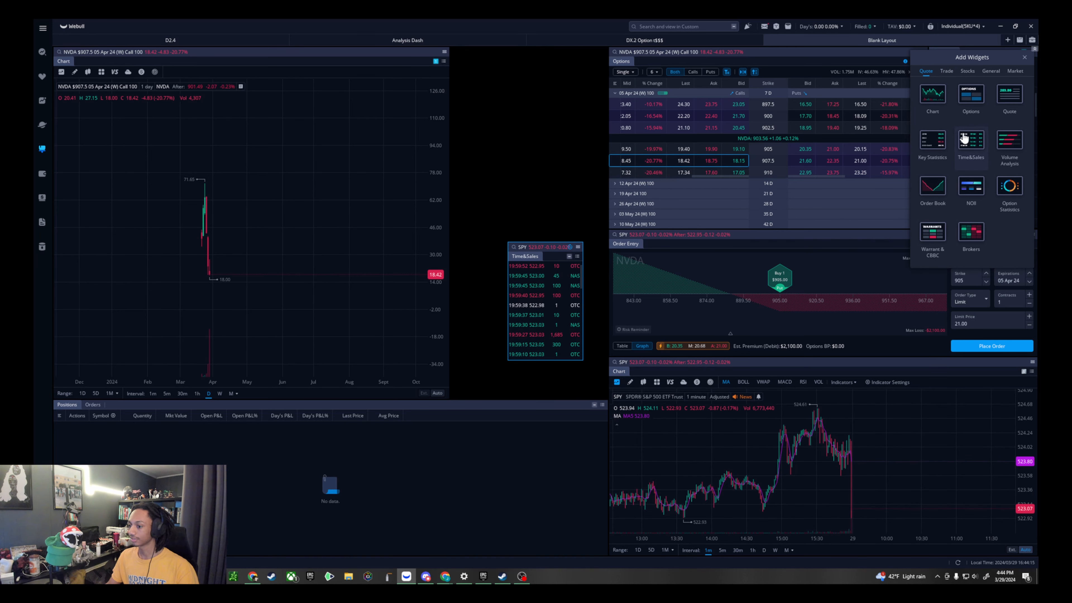
pyautogui.click(937, 190)
pyautogui.moveTo(568, 223); pyautogui.dragTo(564, 51)
# - Place Time&Sales directly beneath Order Book and enlarge it to fill the gap between the main chart, Order Entry and Positions
pyautogui.click(560, 249)
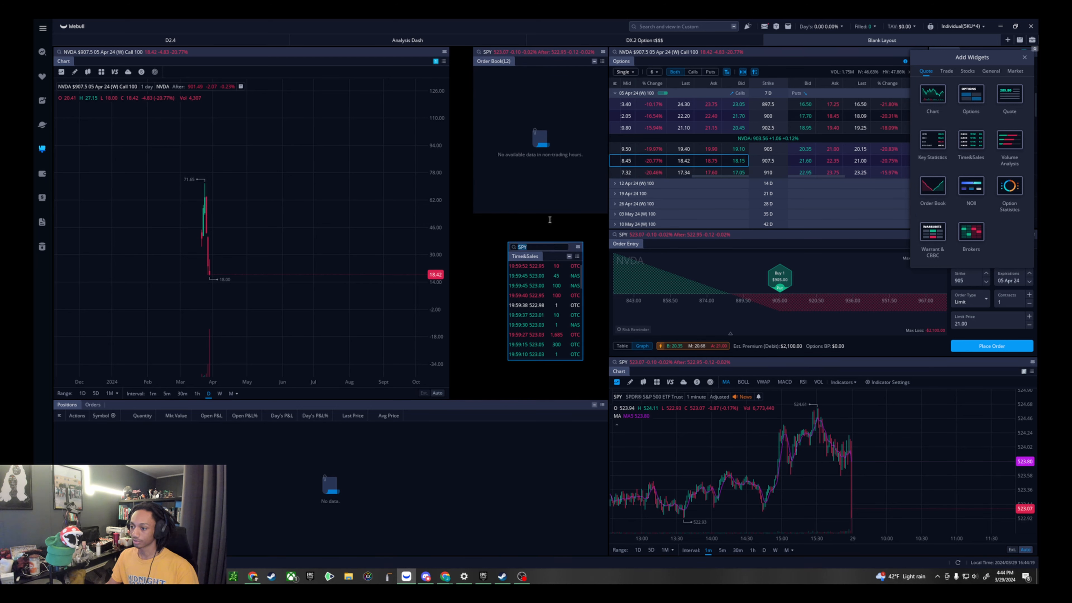
pyautogui.click(595, 239)
pyautogui.moveTo(572, 254); pyautogui.dragTo(570, 222)
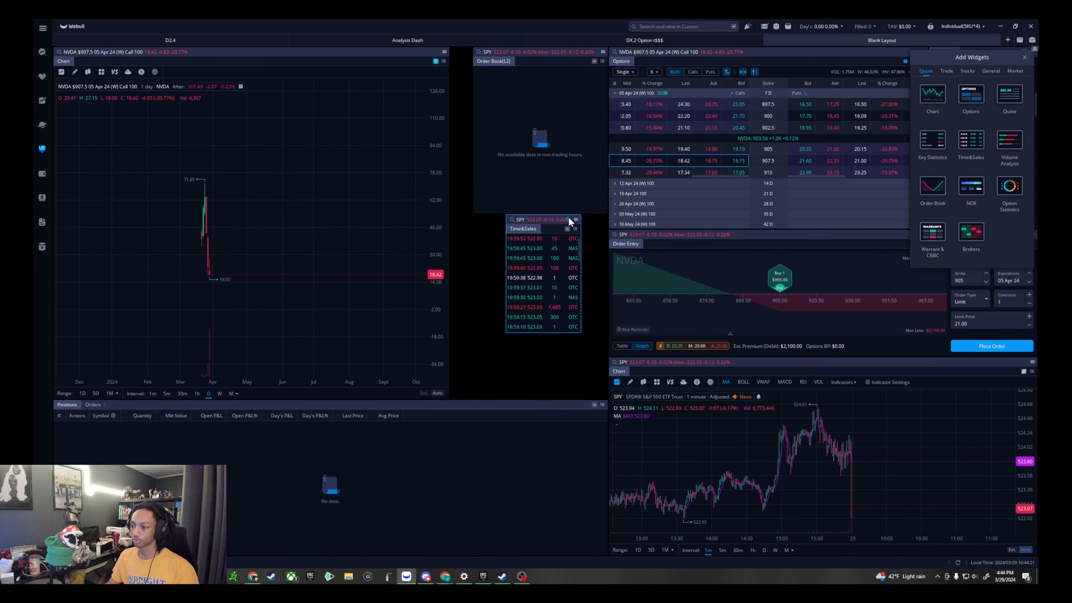
pyautogui.moveTo(581, 336); pyautogui.dragTo(608, 399)
pyautogui.click(502, 192)
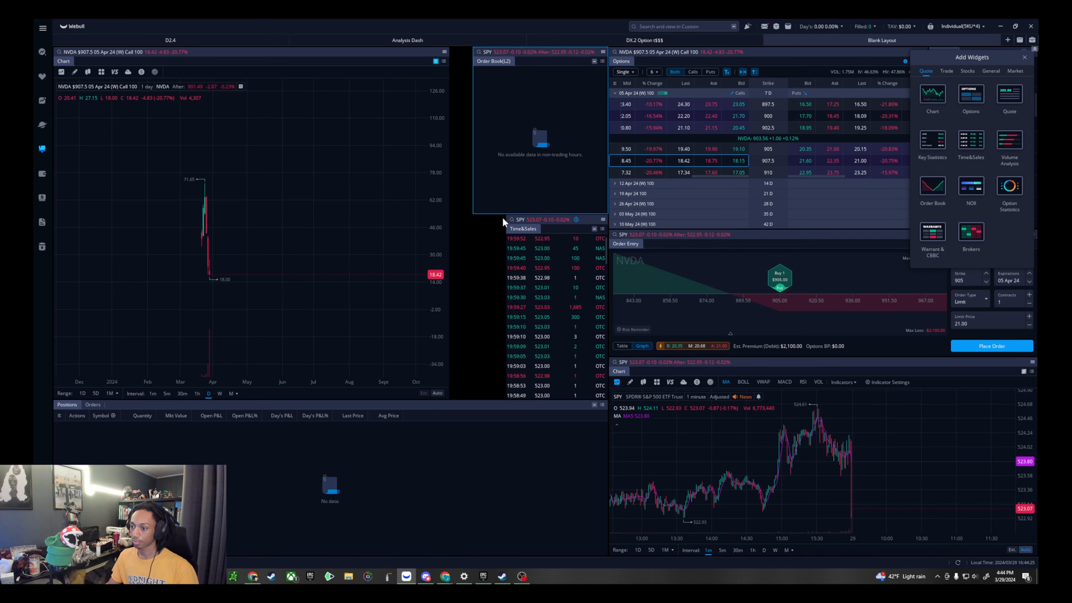
pyautogui.moveTo(506, 220); pyautogui.dragTo(468, 232)
pyautogui.click(535, 159)
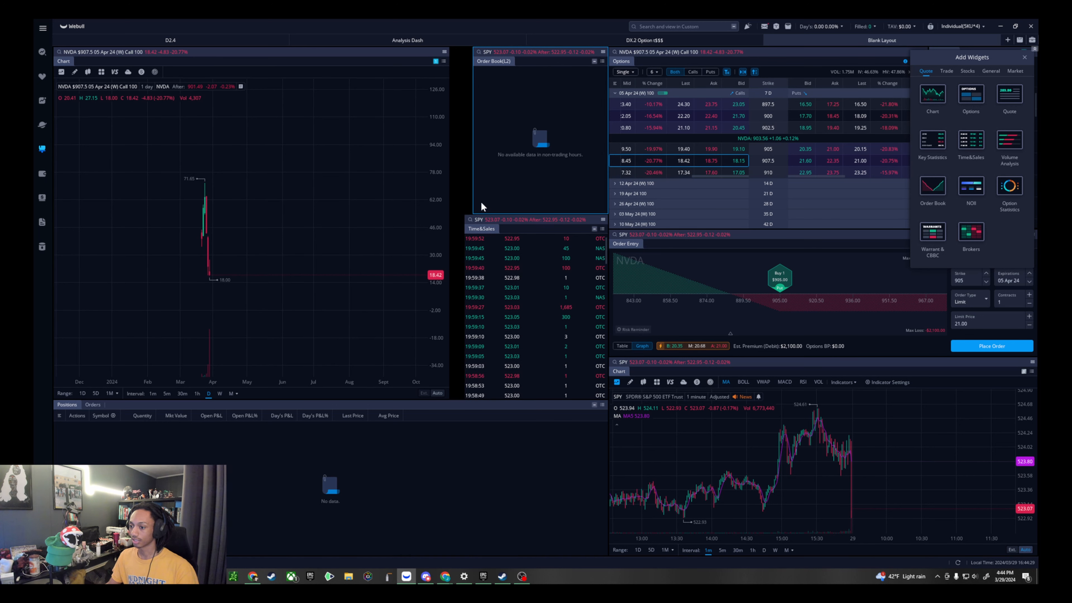
# - Link the Order Book and Time&Sales widgets to group 1 under Group Inside Layouts
pyautogui.click(595, 62)
pyautogui.click(626, 105)
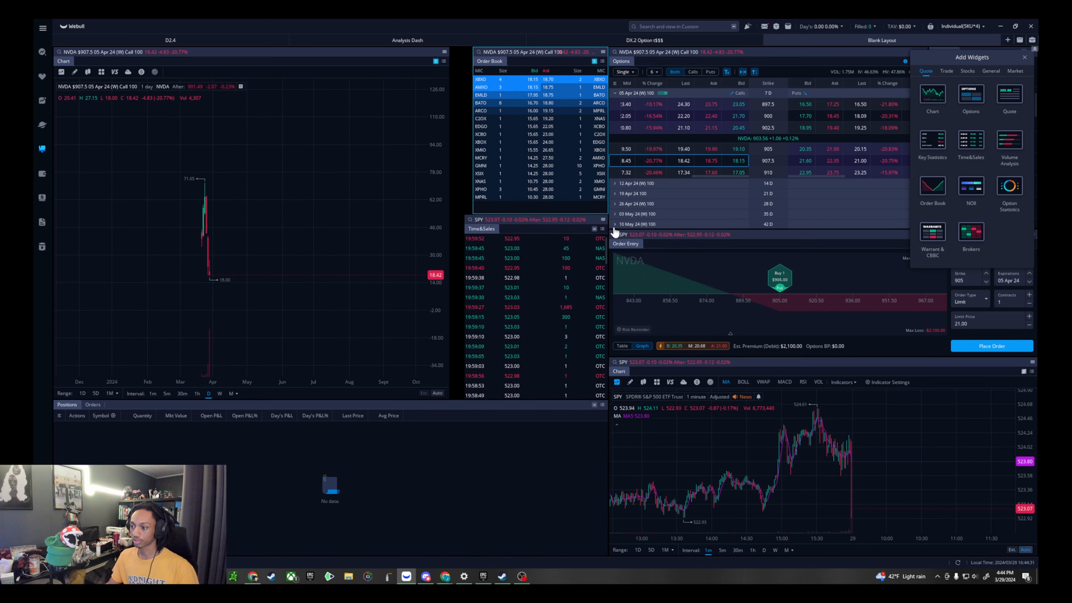
pyautogui.click(595, 228)
pyautogui.click(630, 258)
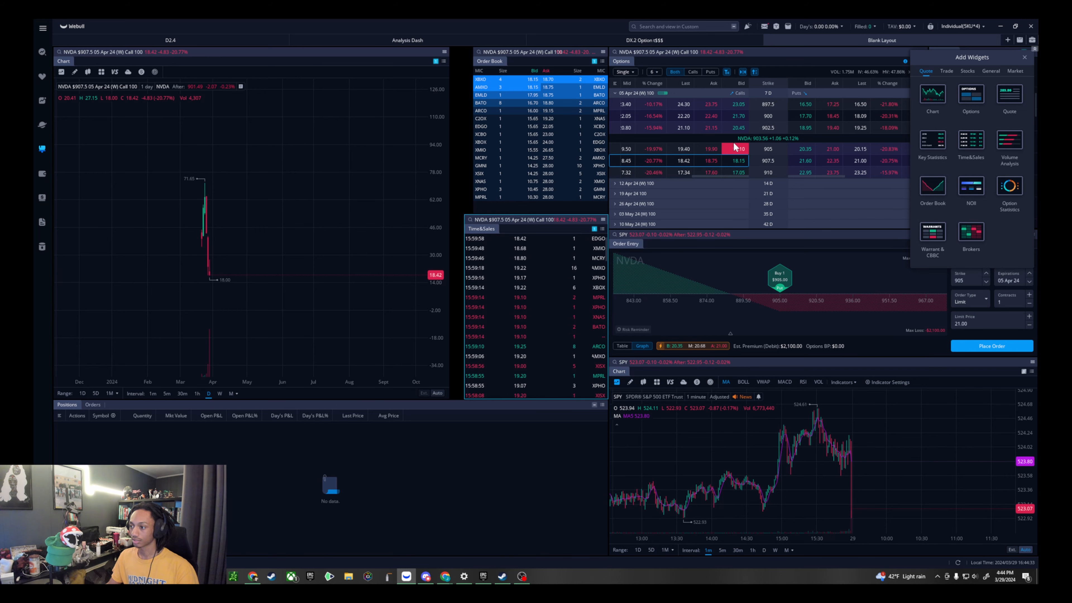
# - Load a sell order for the NVDA 900 put at its bid price, close the widget library and show QQQ in the linked widgets
pyautogui.click(805, 115)
pyautogui.click(1024, 58)
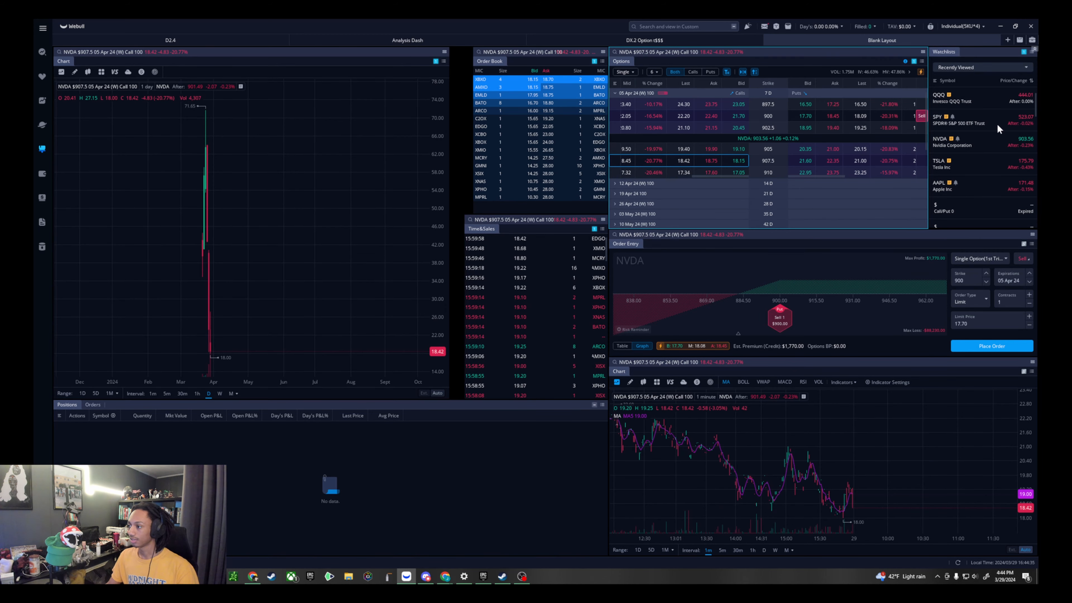
pyautogui.click(979, 99)
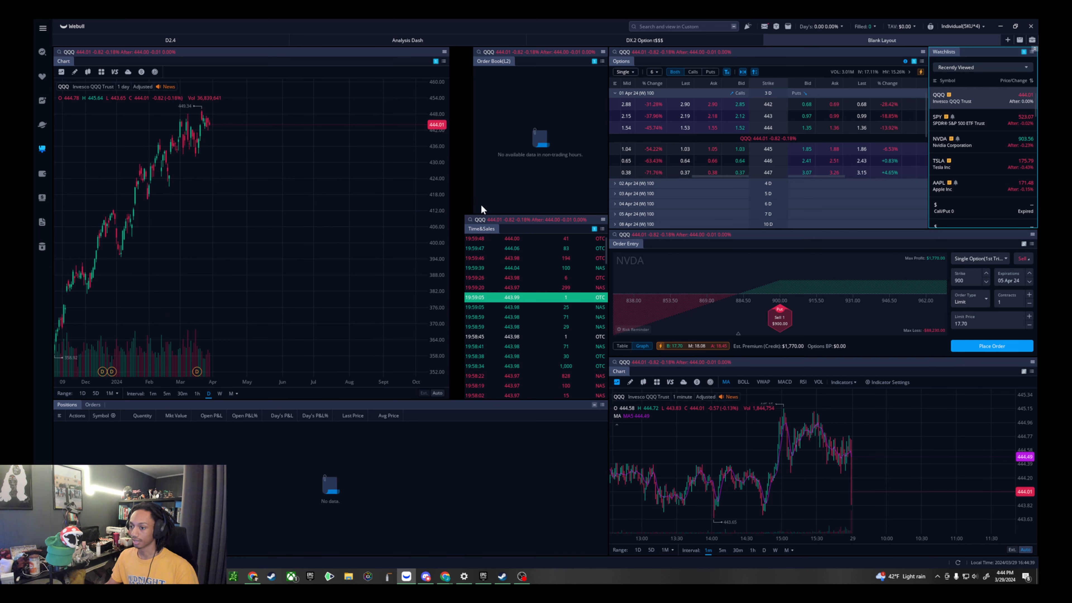
# - Align the left edges of Order Book and Time&Sales, narrowing both by about a quarter, and widen the main chart to meet them
pyautogui.moveTo(472, 190)
pyautogui.mouseDown()
pyautogui.moveTo(450, 195)
pyautogui.moveTo(464, 199)
pyautogui.mouseUp()
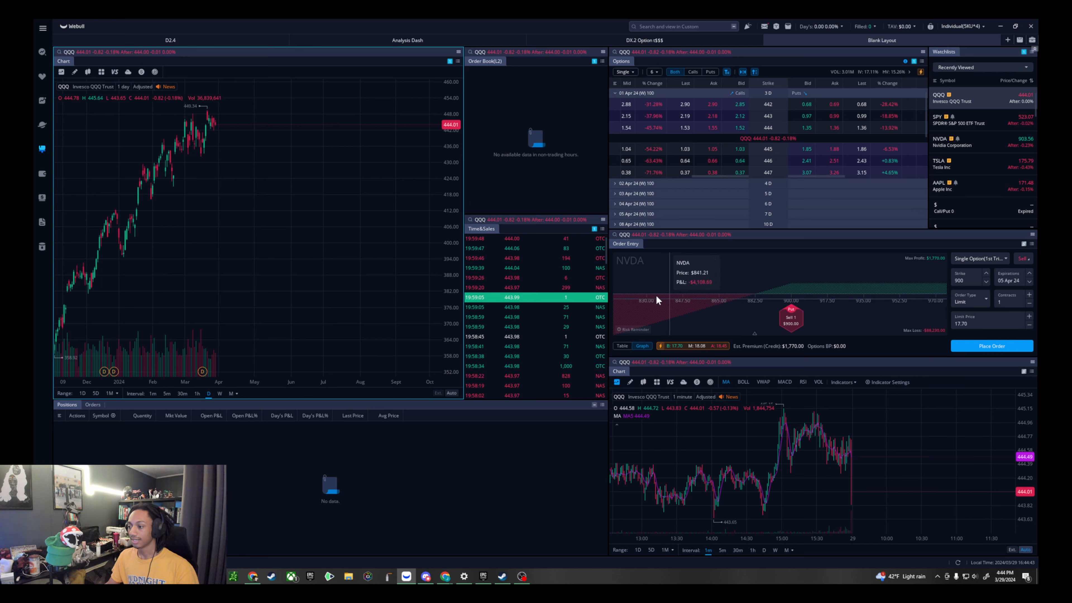
pyautogui.scroll(-5, 865, 203)
pyautogui.scroll(-3, 950, 157)
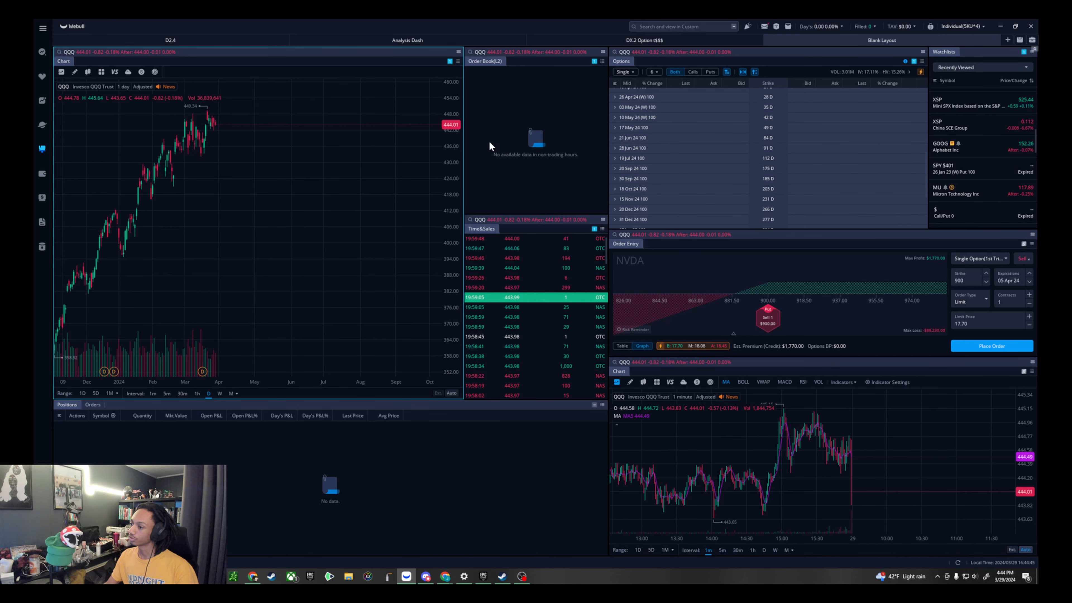
pyautogui.scroll(5, 298, 221)
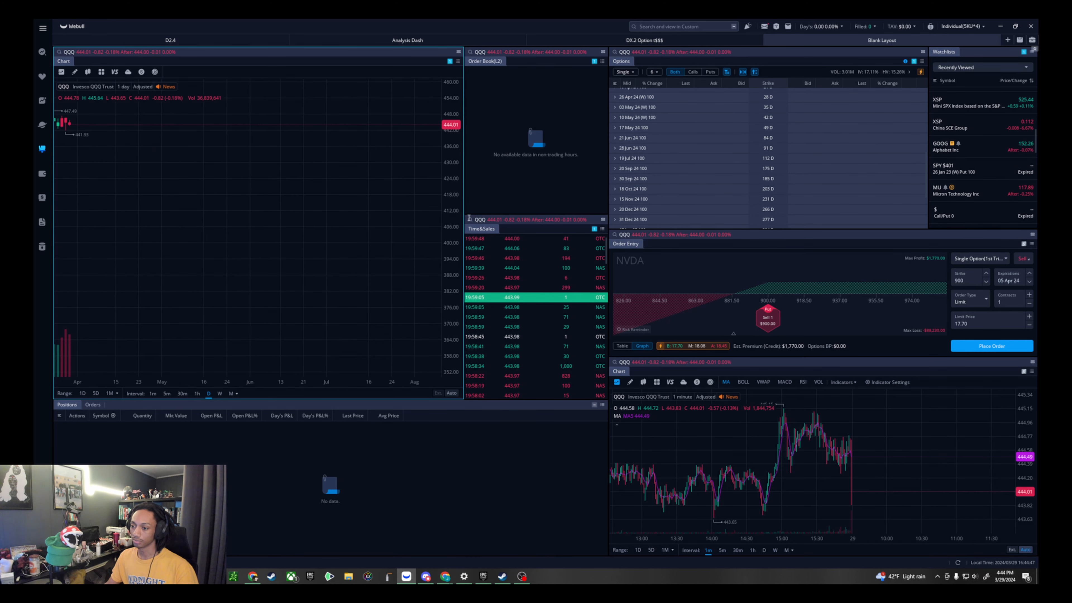
pyautogui.click(504, 218)
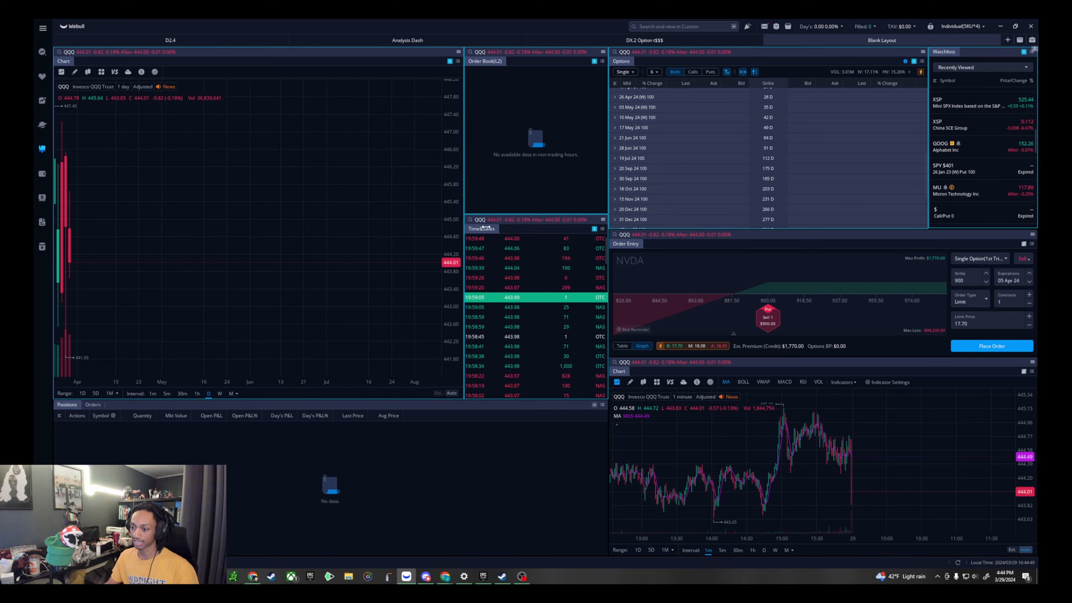
pyautogui.moveTo(464, 228); pyautogui.dragTo(497, 230)
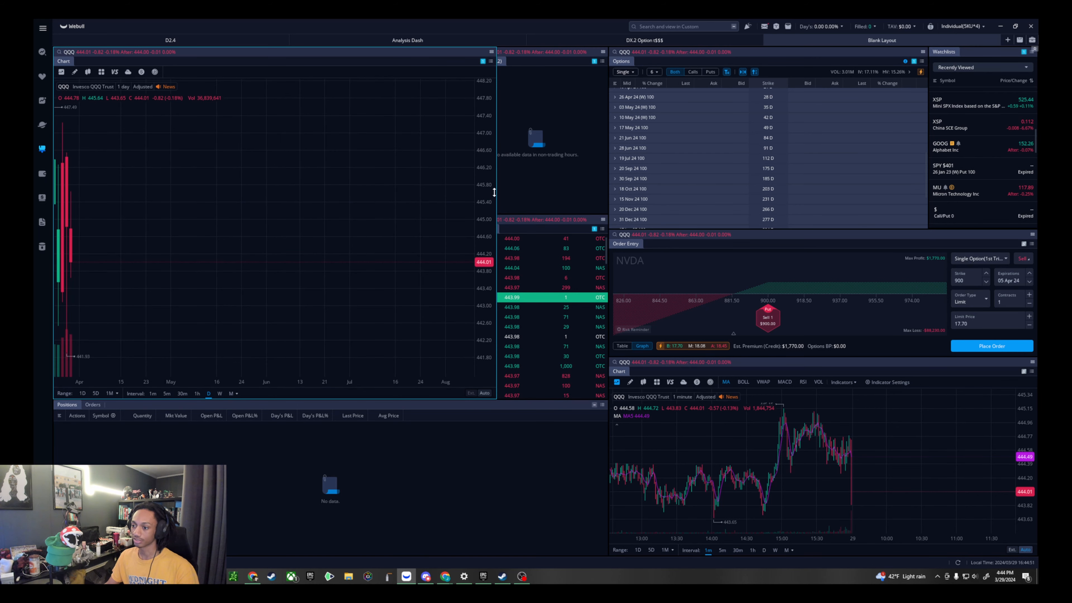
pyautogui.moveTo(498, 192); pyautogui.dragTo(462, 195)
pyautogui.moveTo(464, 199); pyautogui.dragTo(506, 199)
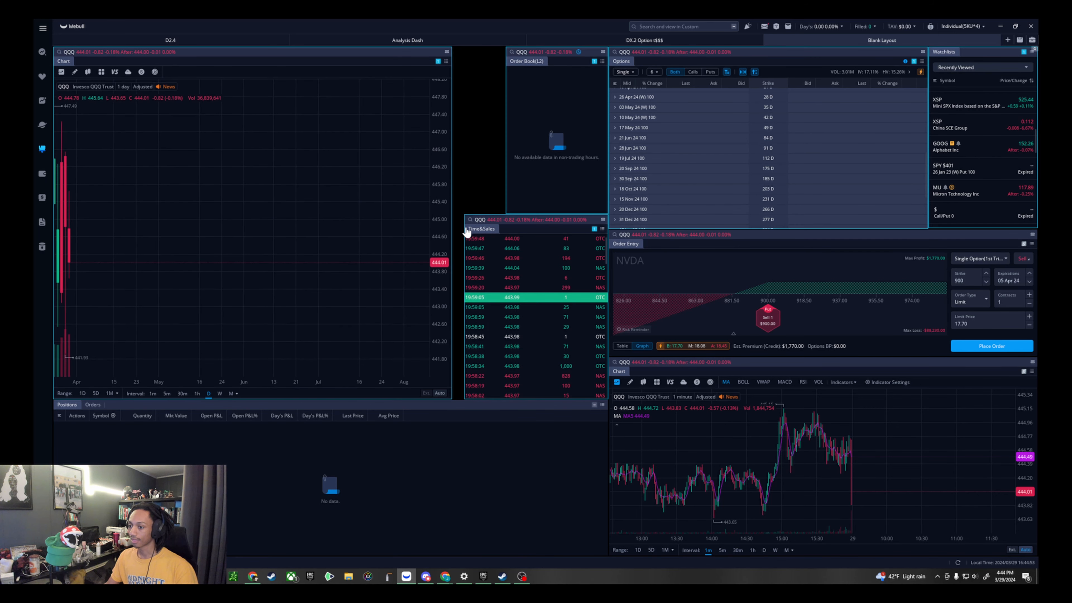
pyautogui.moveTo(464, 230); pyautogui.dragTo(506, 221)
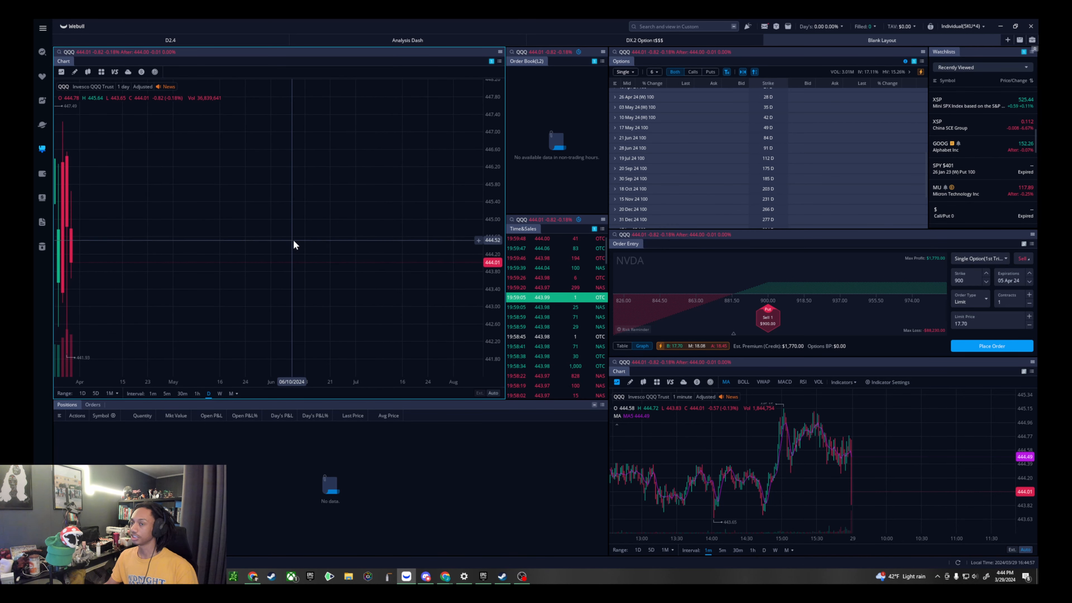
# - Look at the saved DX.2 Option layout and return to Blank Layout
pyautogui.click(713, 40)
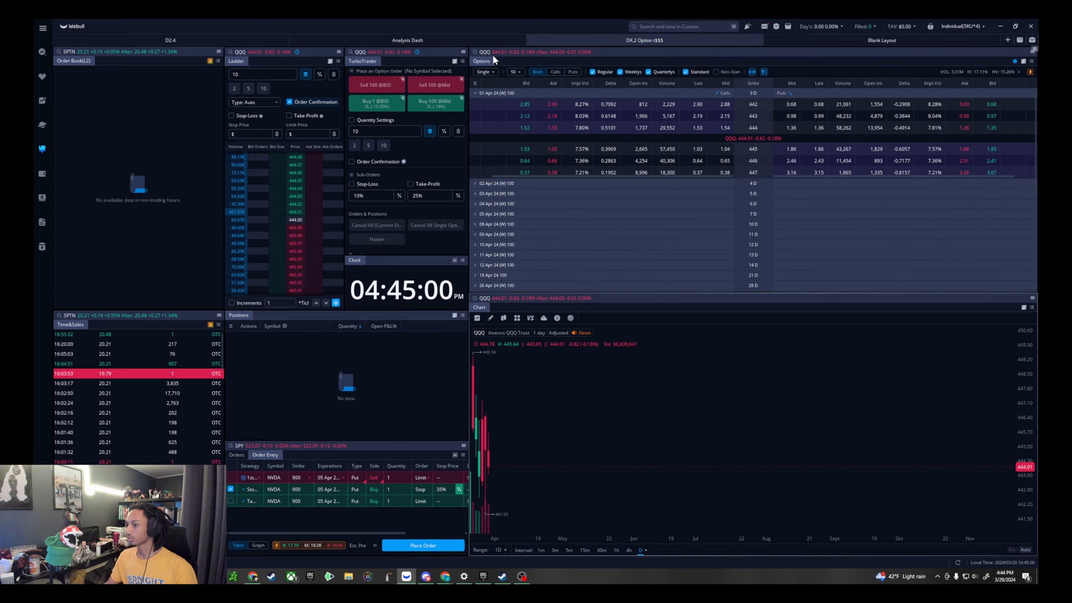
pyautogui.click(878, 45)
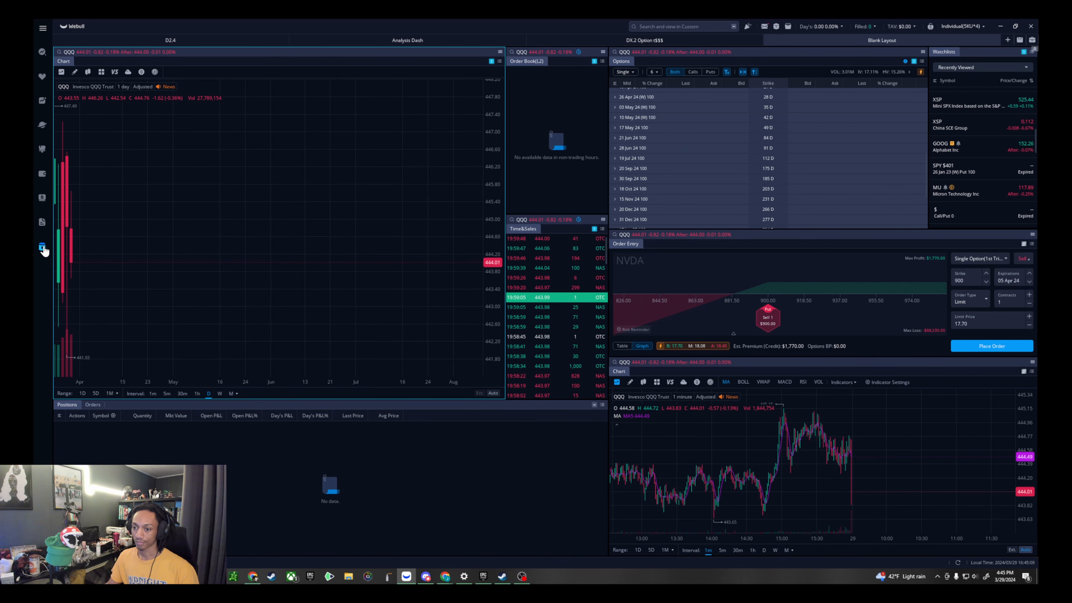
# - Look over the futures trading page with its one-minute chart and the Options Trader page with its watchlist
pyautogui.click(42, 248)
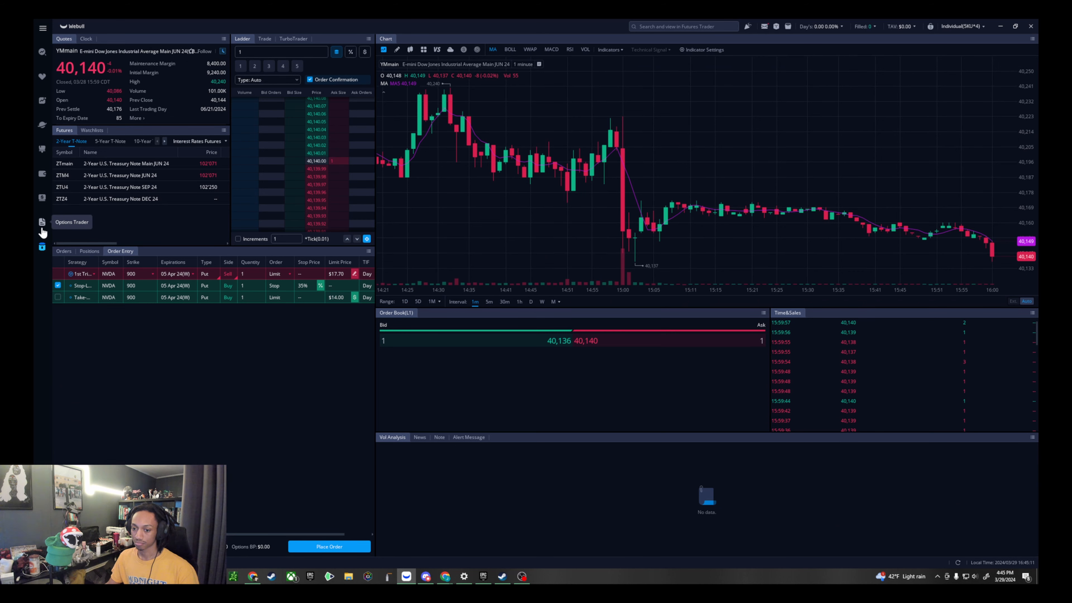
pyautogui.scroll(-5, 596, 216)
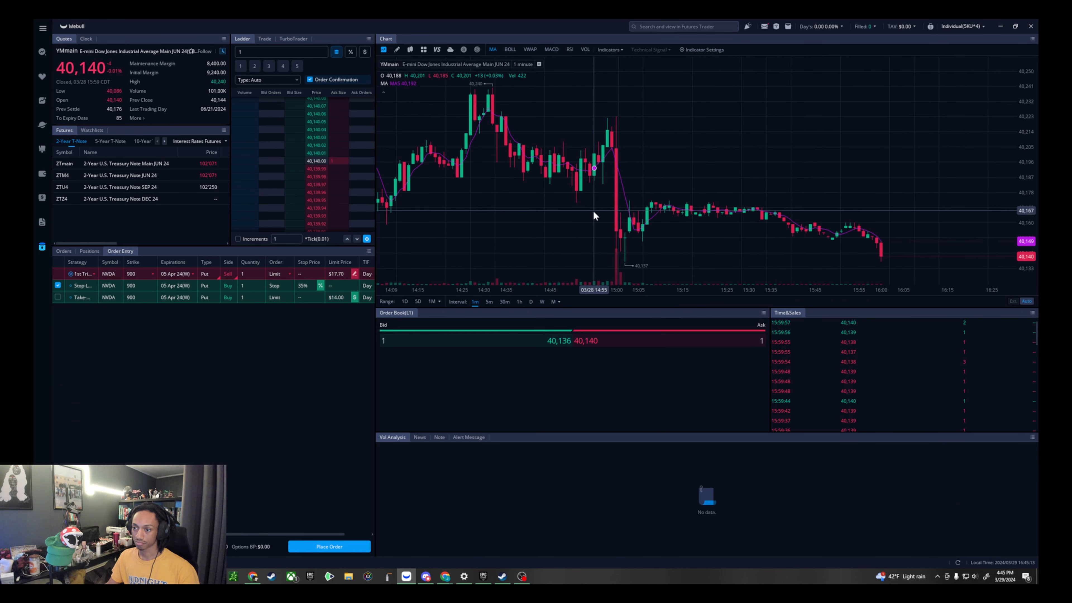
pyautogui.scroll(-2, 785, 218)
pyautogui.click(44, 224)
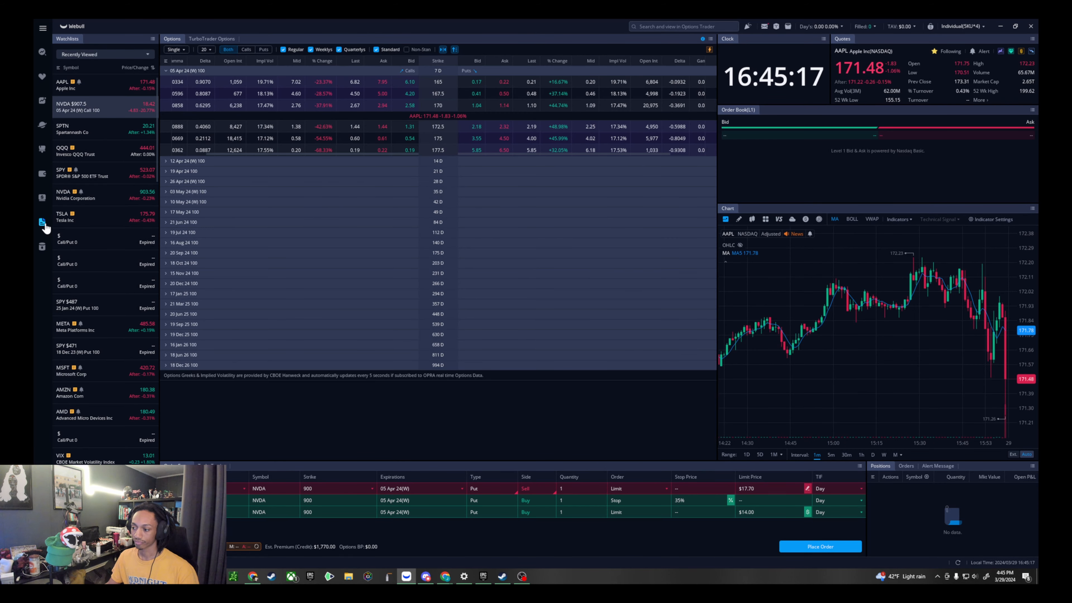
pyautogui.scroll(-3, 52, 218)
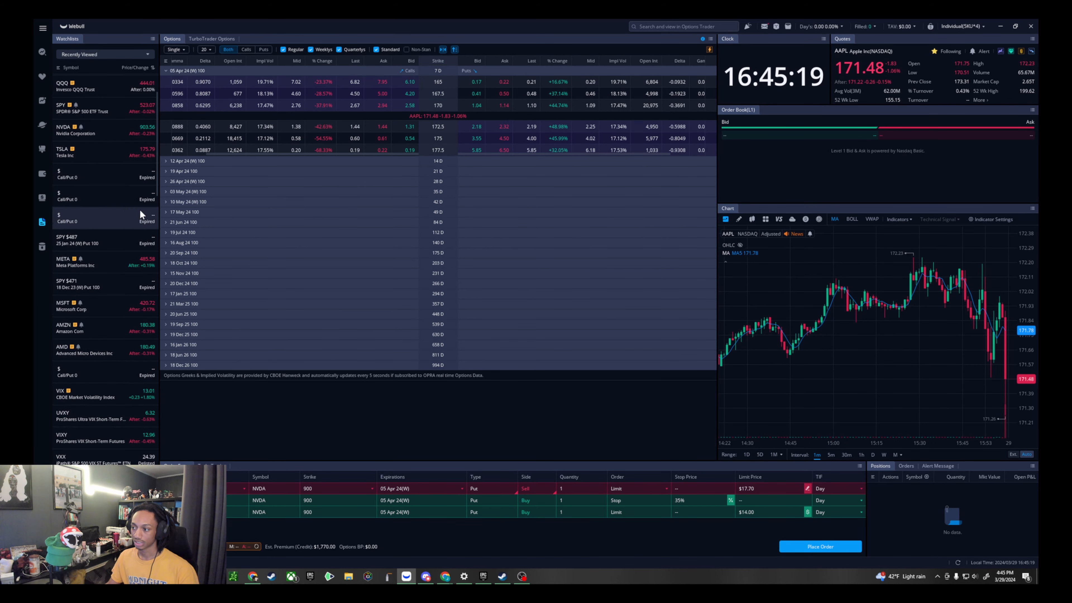
# - Open the Day-Traders (Paper Trading) layout and reset the paper account with an initial balance of 1000000
pyautogui.click(42, 197)
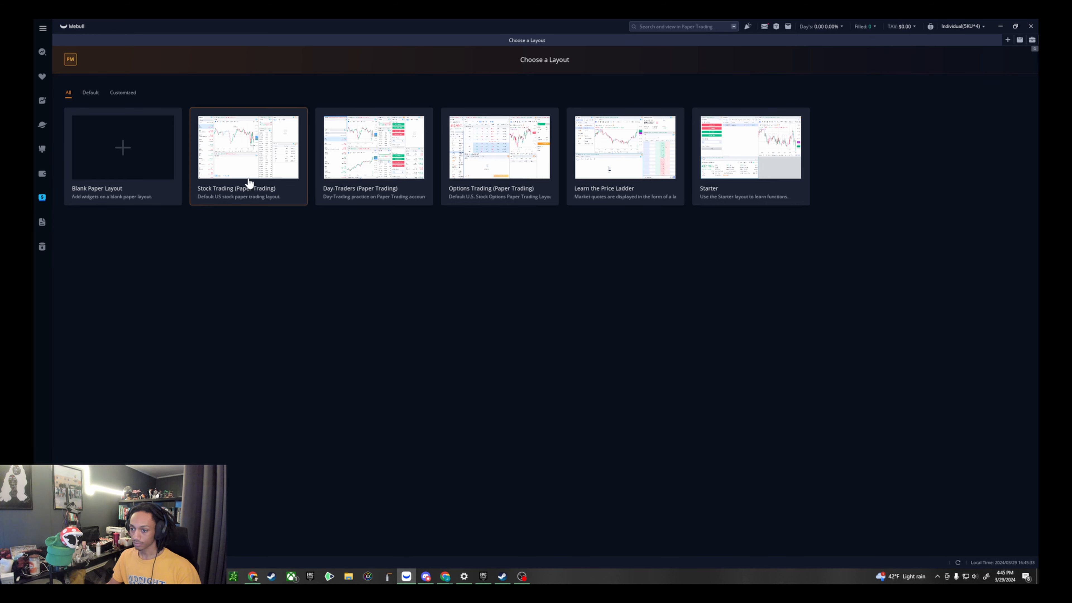
pyautogui.click(421, 151)
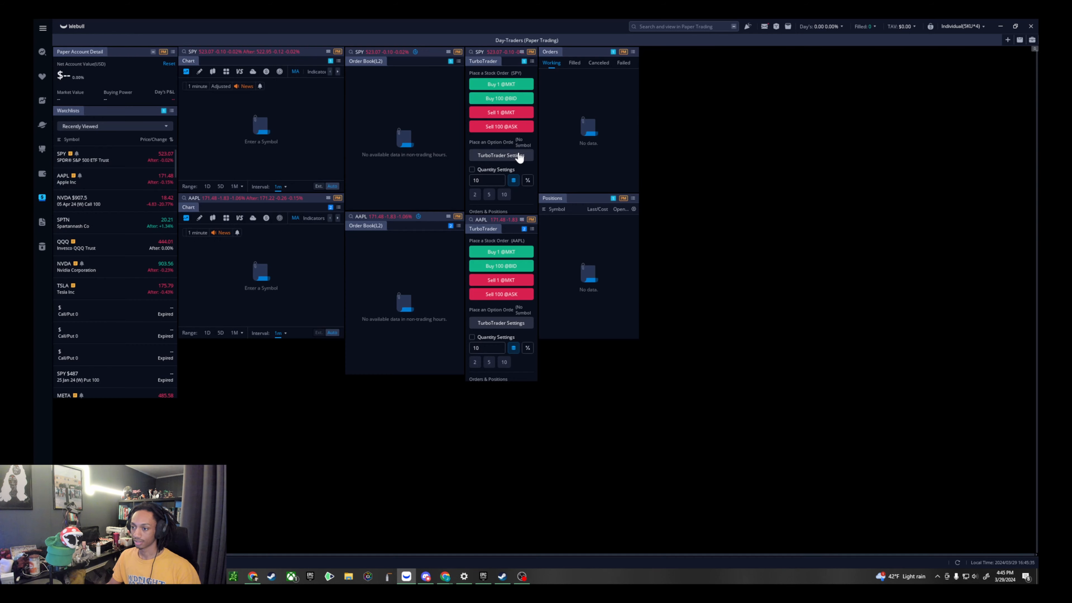
pyautogui.moveTo(217, 158); pyautogui.dragTo(210, 158)
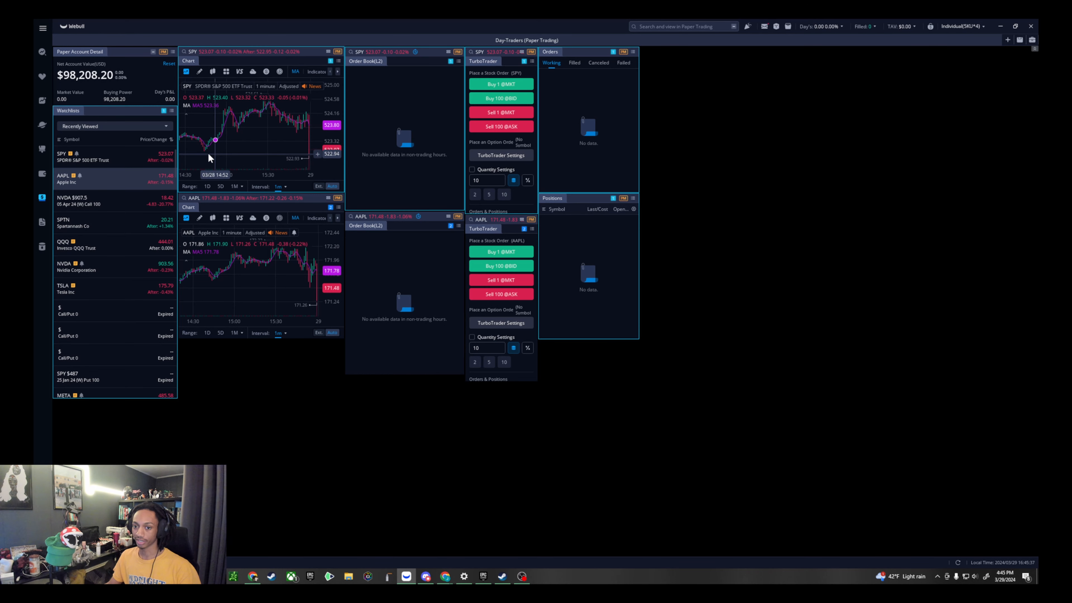
pyautogui.click(167, 64)
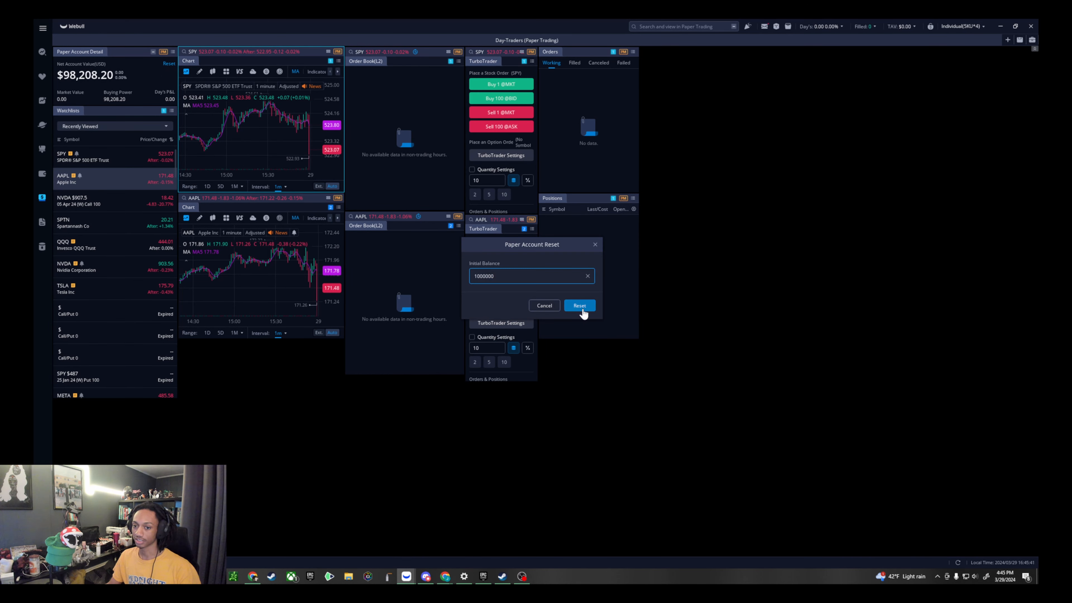
pyautogui.click(580, 306)
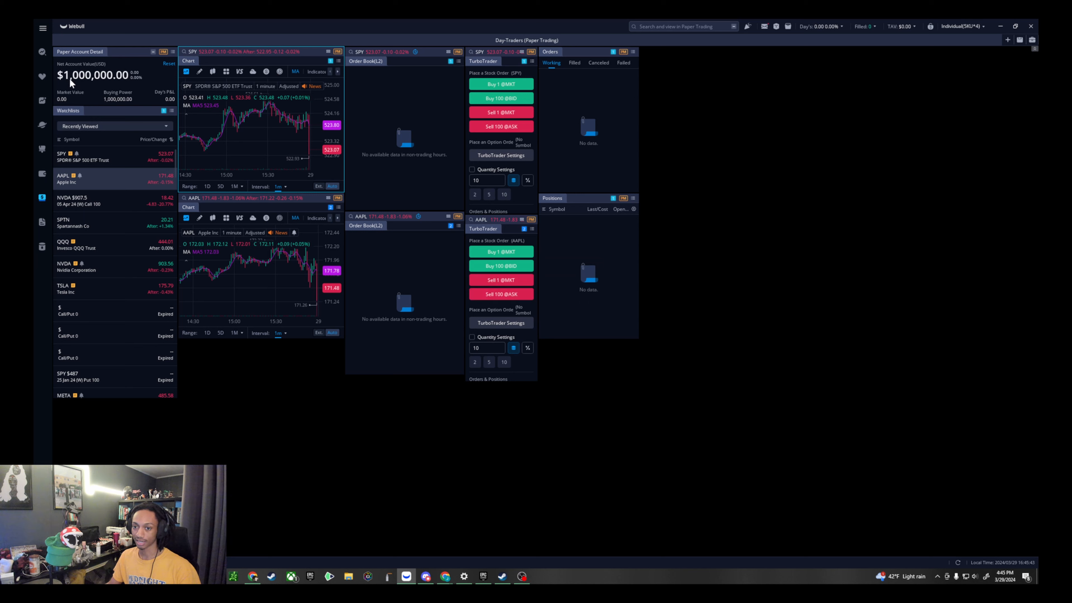
# - Try to reset the paper account again with an initial balance of 1000
pyautogui.click(168, 63)
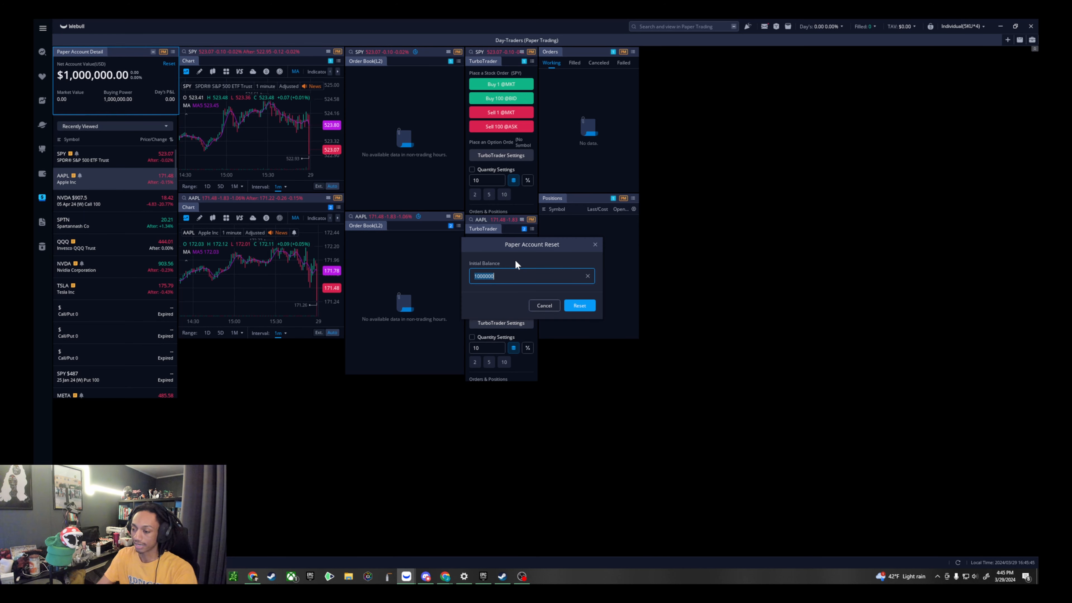
pyautogui.press('BackSpace')
pyautogui.write('10')
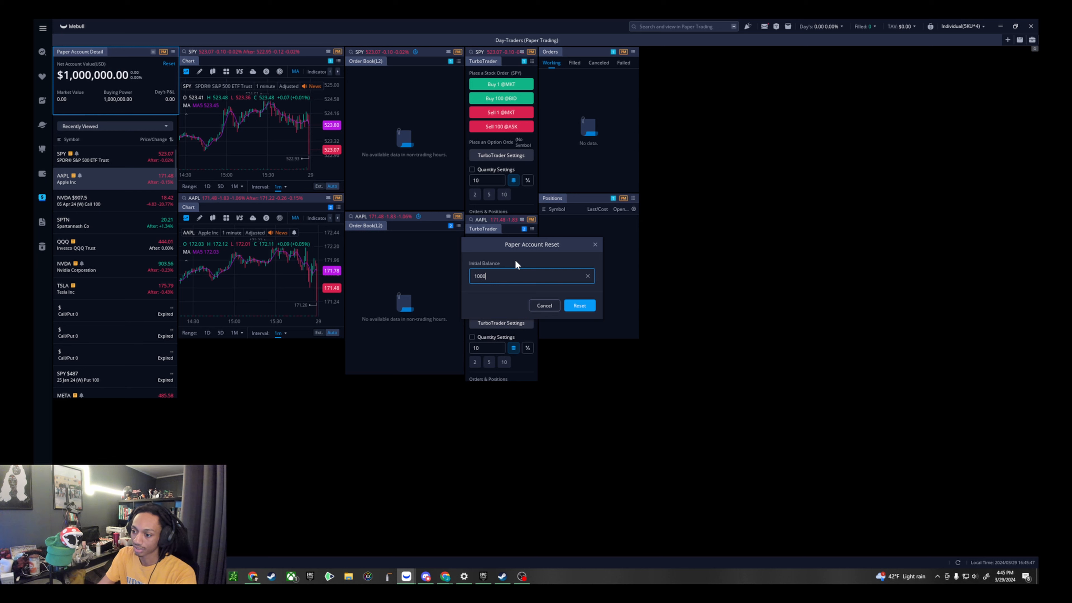
pyautogui.click(579, 305)
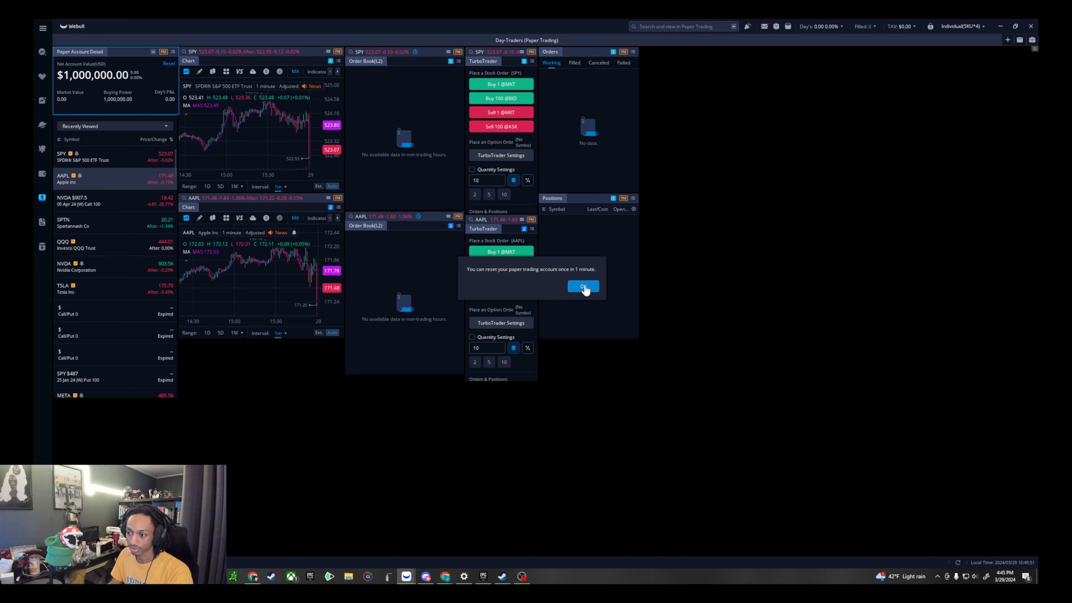
pyautogui.click(584, 287)
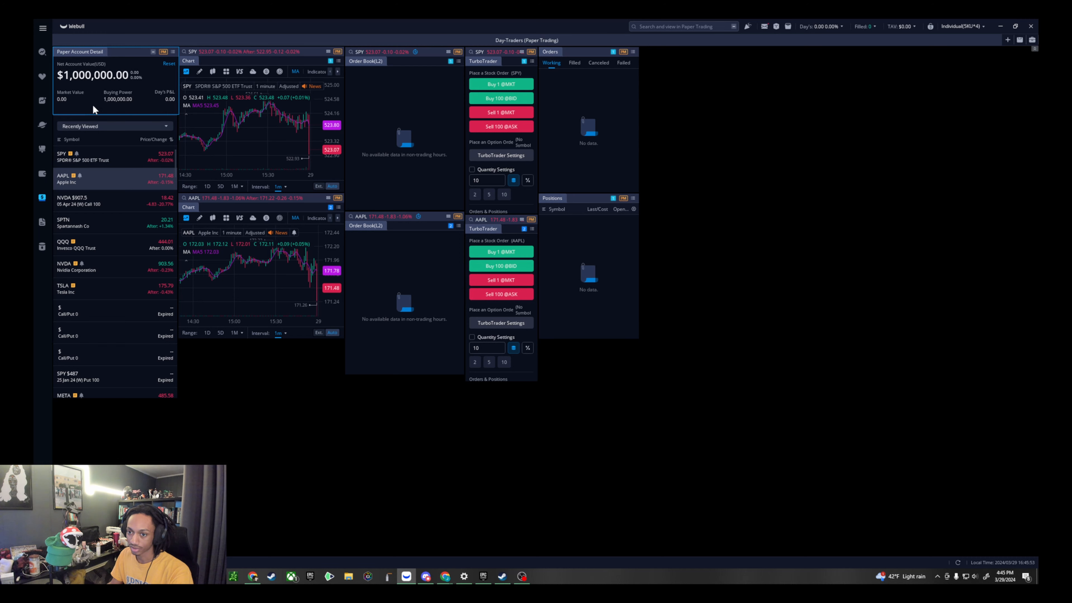
# - View the account page with its P&L and funds history, and return to the custom Blank Layout
pyautogui.click(42, 173)
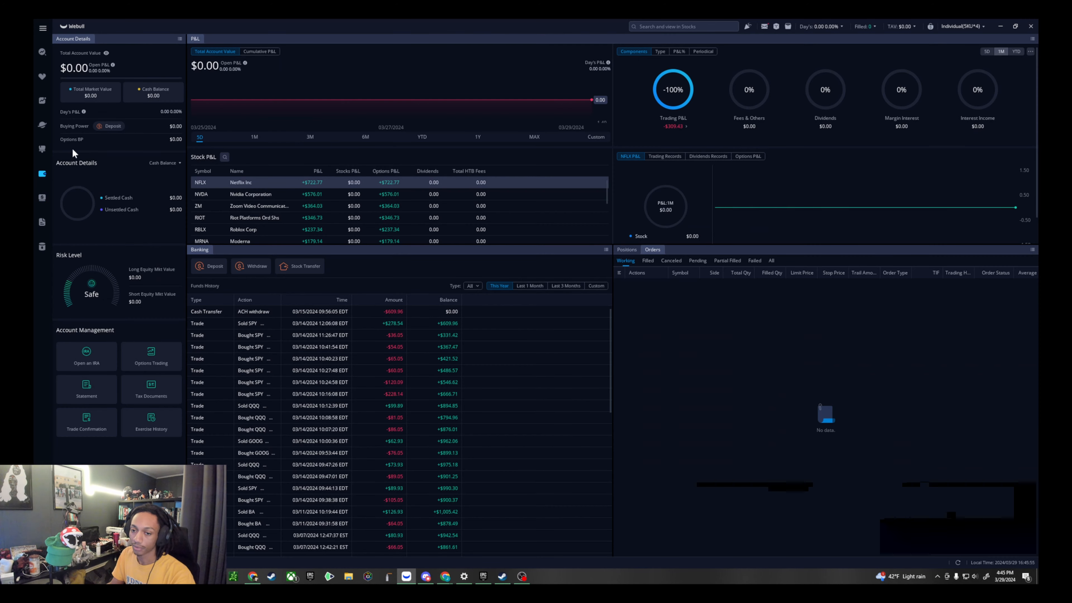
pyautogui.click(42, 156)
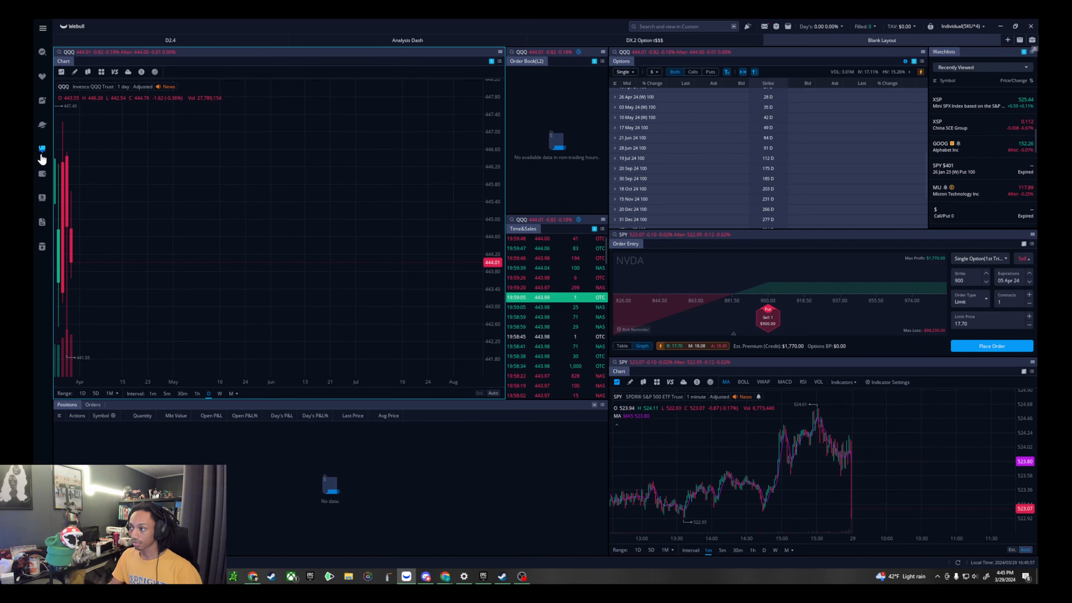
# - Check the funds history on the account page once more and switch to the stocks page
pyautogui.click(42, 181)
pyautogui.scroll(-1, 400, 298)
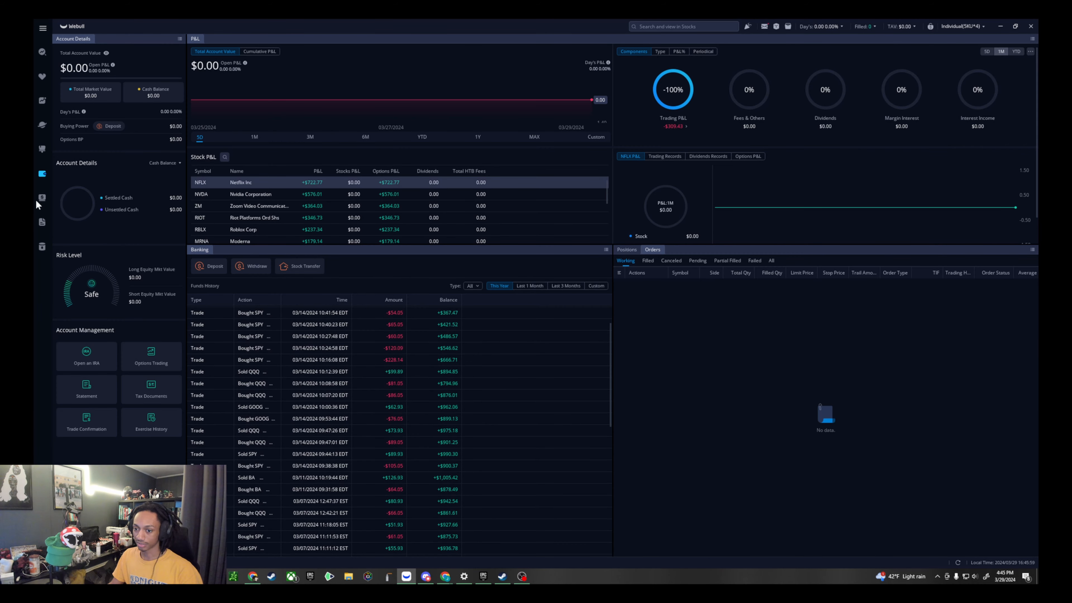
pyautogui.click(42, 100)
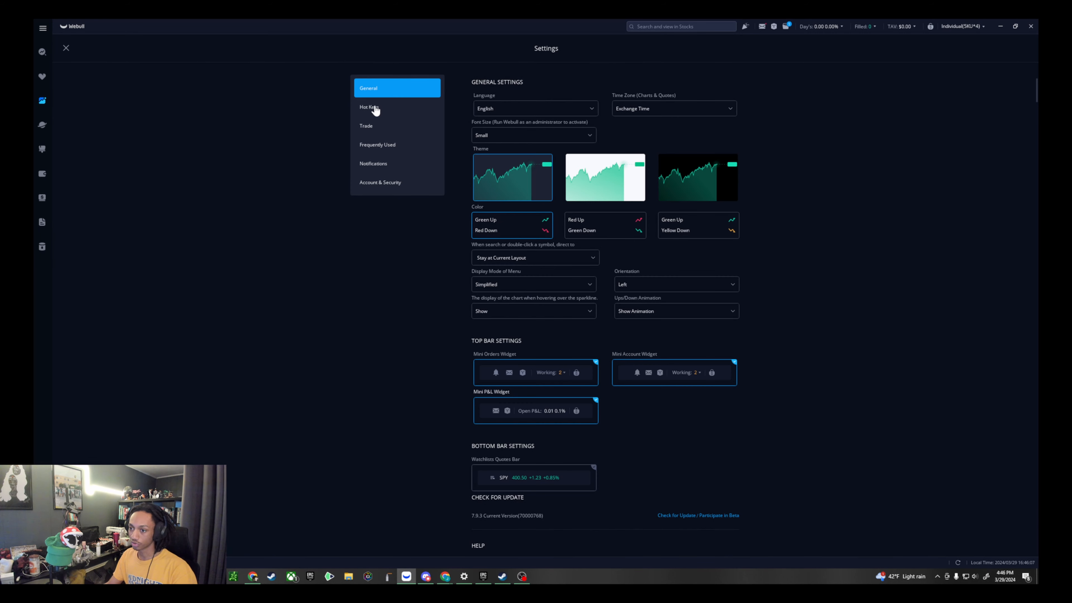
# - Look through the Hot Keys, Trade, Frequently Used and Notifications sections of the settings
pyautogui.click(375, 110)
pyautogui.click(368, 127)
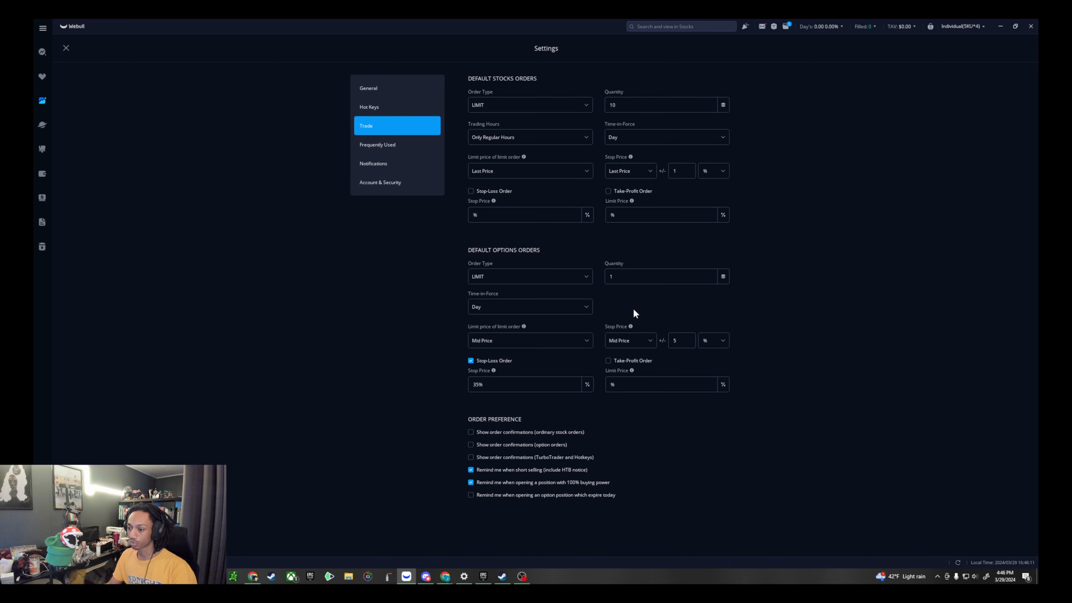
pyautogui.click(389, 146)
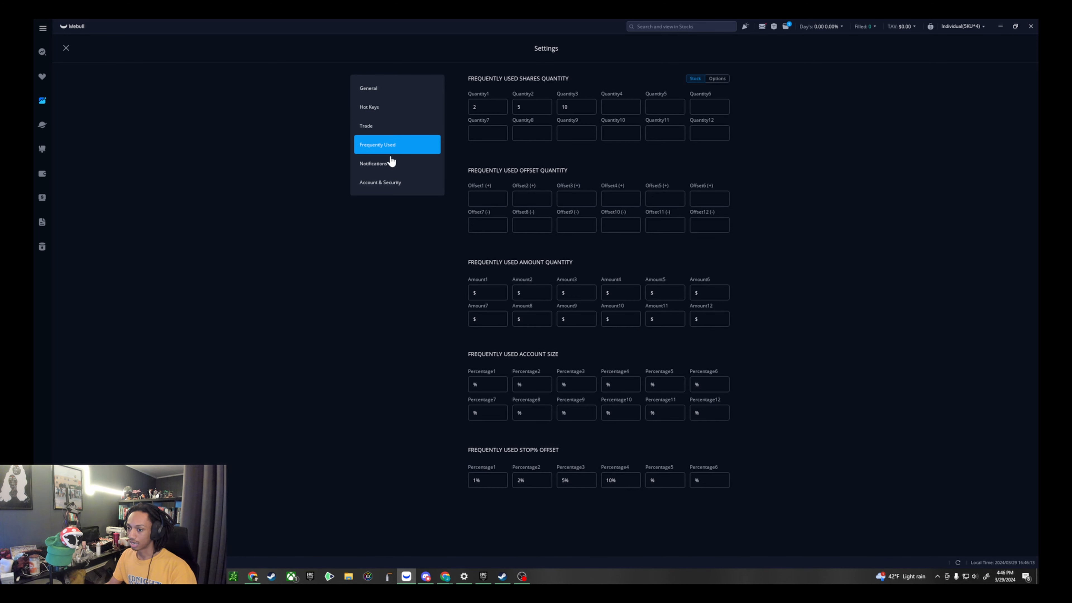
pyautogui.click(393, 169)
pyautogui.click(382, 147)
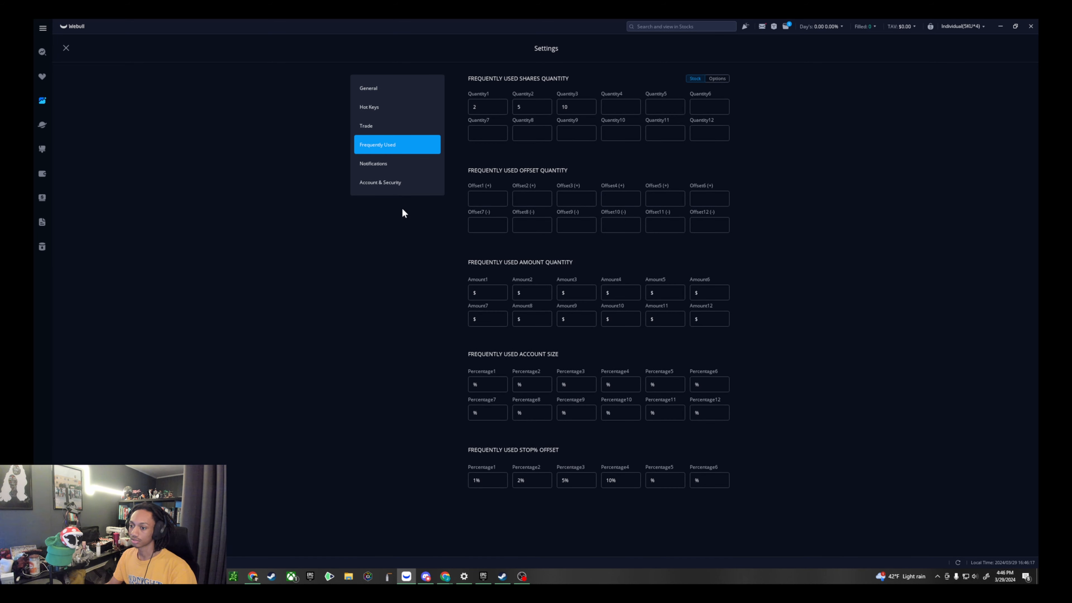
# - Review all the settings sections again, from General through to Account & Security
pyautogui.click(396, 182)
pyautogui.click(399, 163)
pyautogui.click(377, 94)
pyautogui.click(382, 109)
pyautogui.click(380, 126)
pyautogui.click(380, 145)
pyautogui.click(380, 163)
pyautogui.click(376, 182)
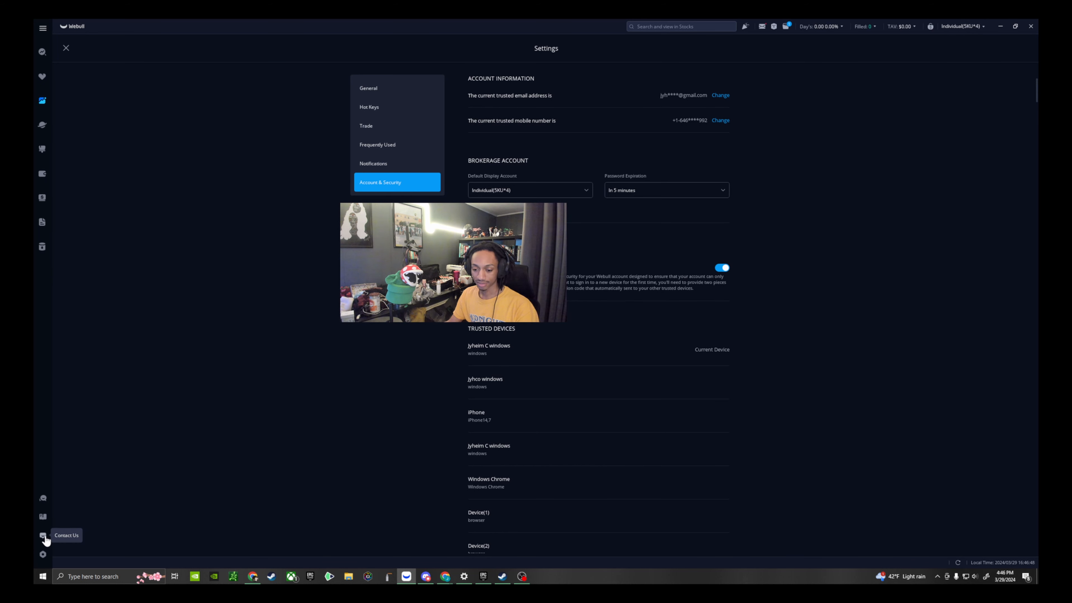
# - Start the Starter's Tutorial and go through its Adjust Layout and Switch Layout tips
pyautogui.click(43, 516)
pyautogui.click(104, 510)
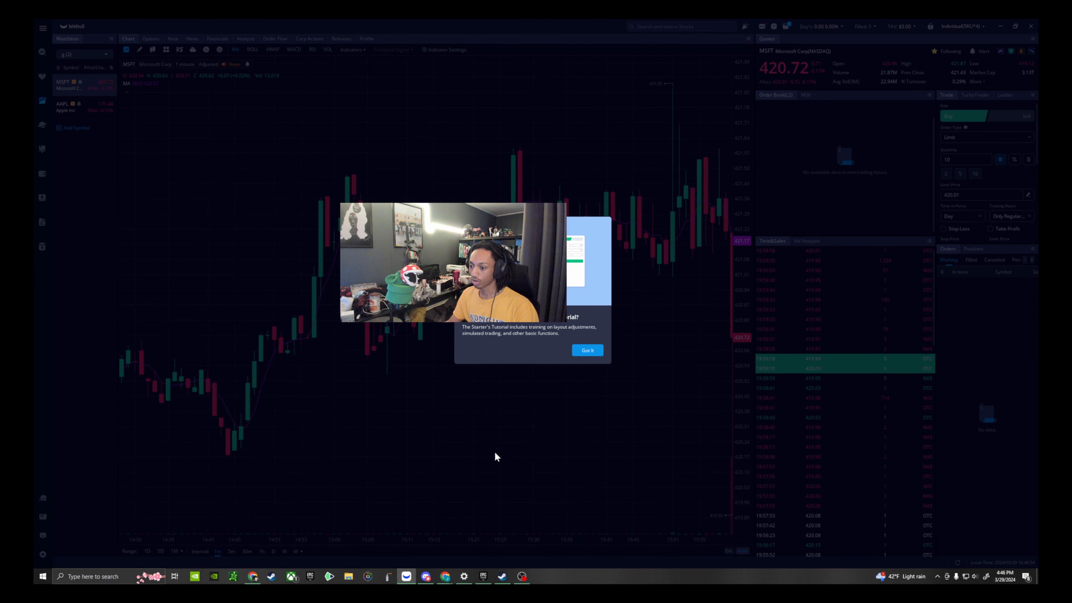
pyautogui.click(596, 352)
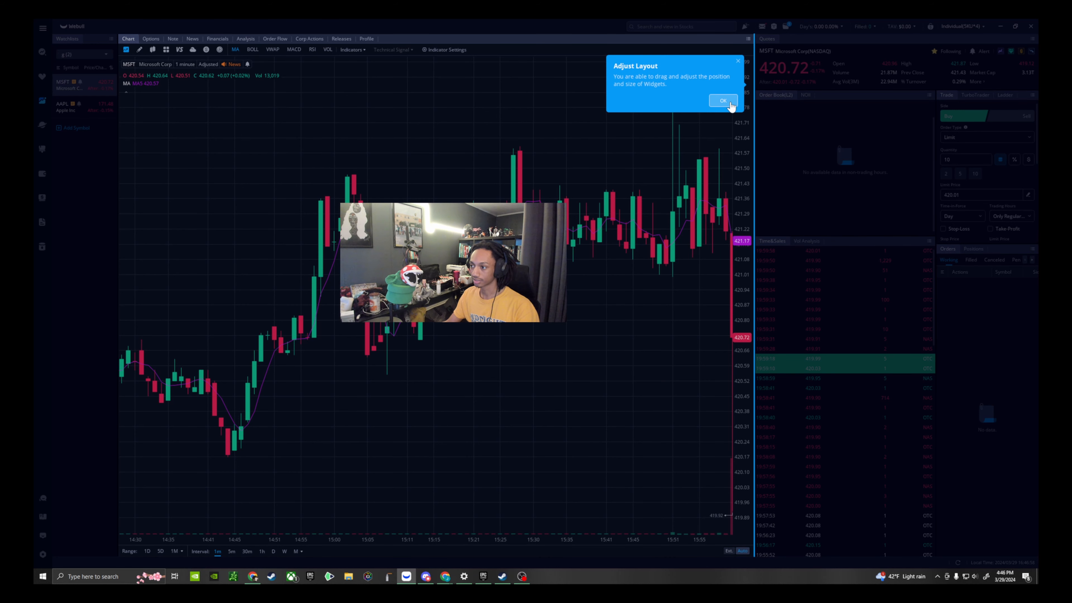
pyautogui.click(725, 101)
pyautogui.click(322, 95)
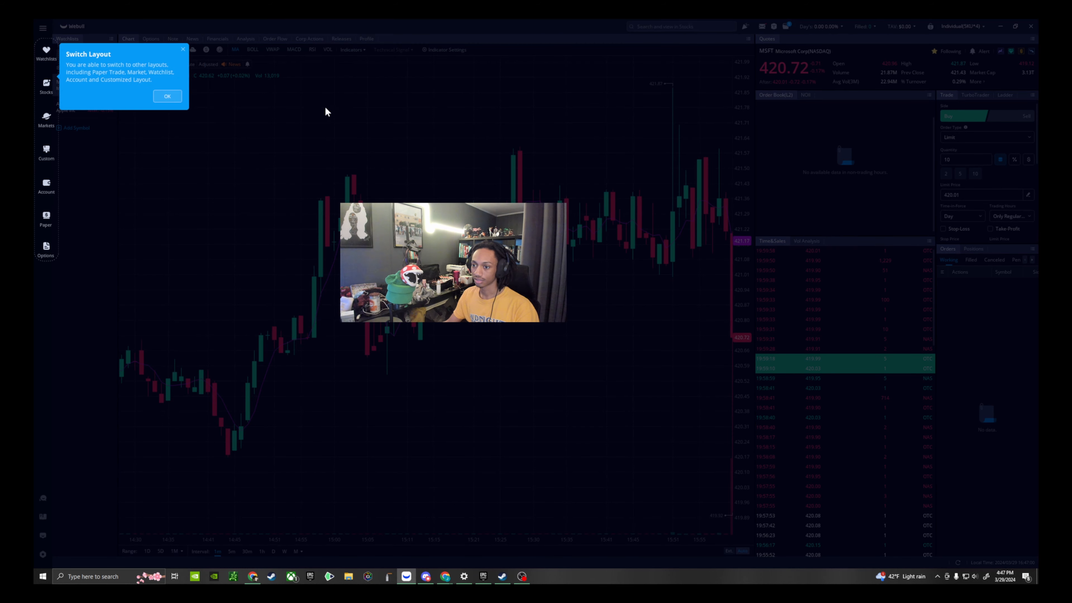
pyautogui.click(167, 96)
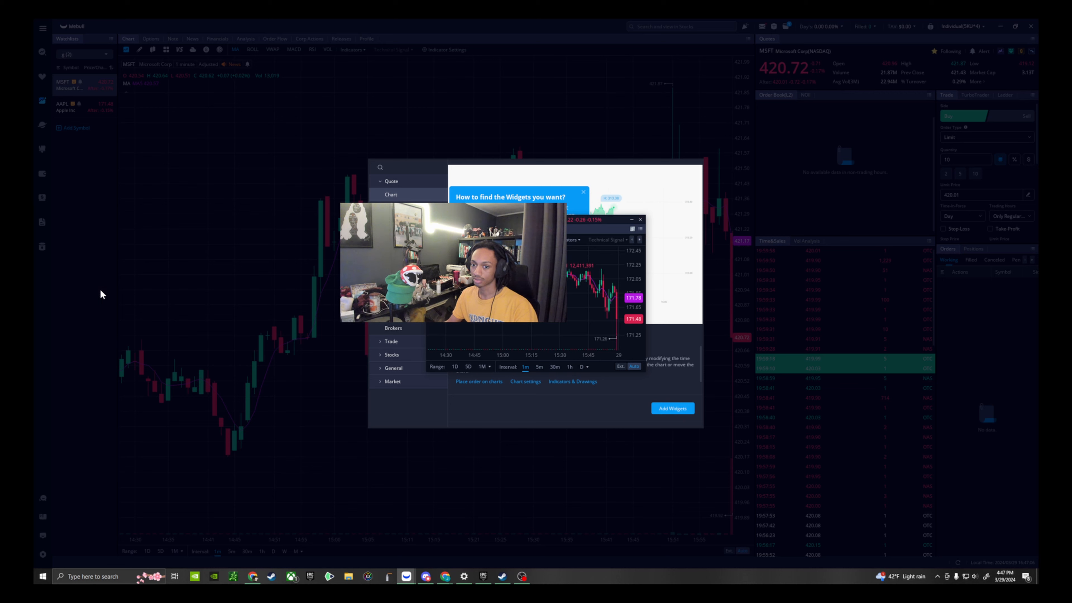
# - Preview the Volume Analysis widget in the tutorial's widget library and finish the tutorial after the simulation trading tip
pyautogui.moveTo(541, 425); pyautogui.dragTo(538, 424)
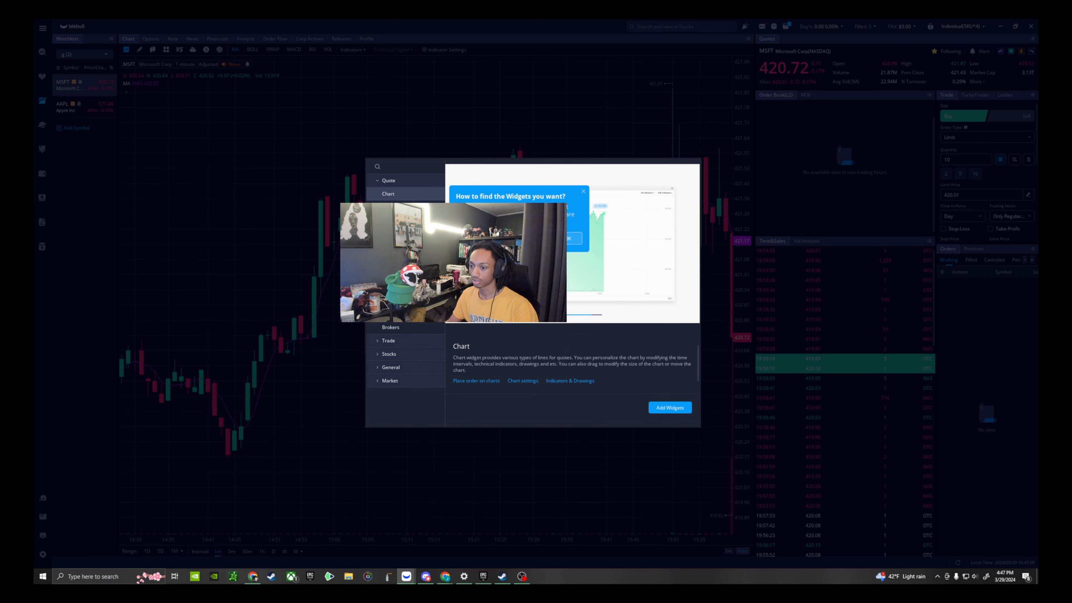
pyautogui.click(395, 261)
pyautogui.click(396, 247)
pyautogui.moveTo(396, 261); pyautogui.dragTo(448, 279)
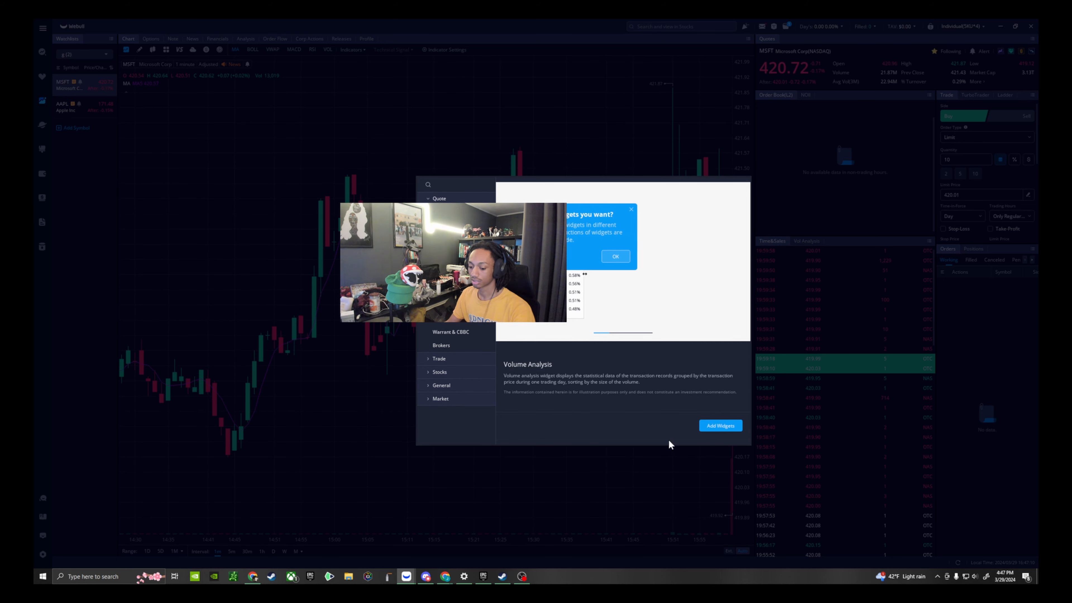
pyautogui.click(618, 256)
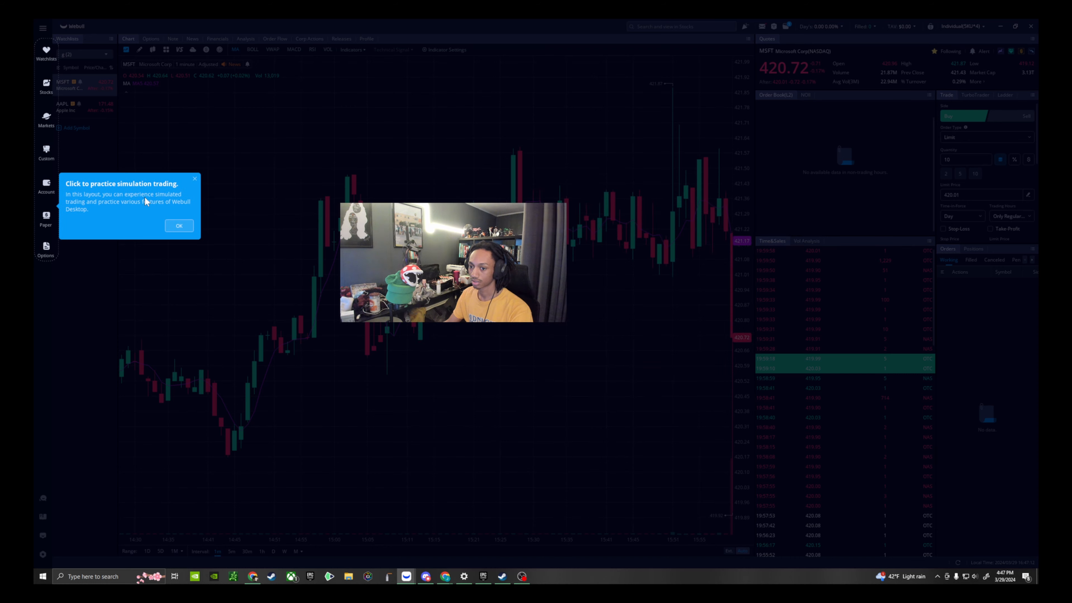
pyautogui.click(181, 223)
pyautogui.click(528, 321)
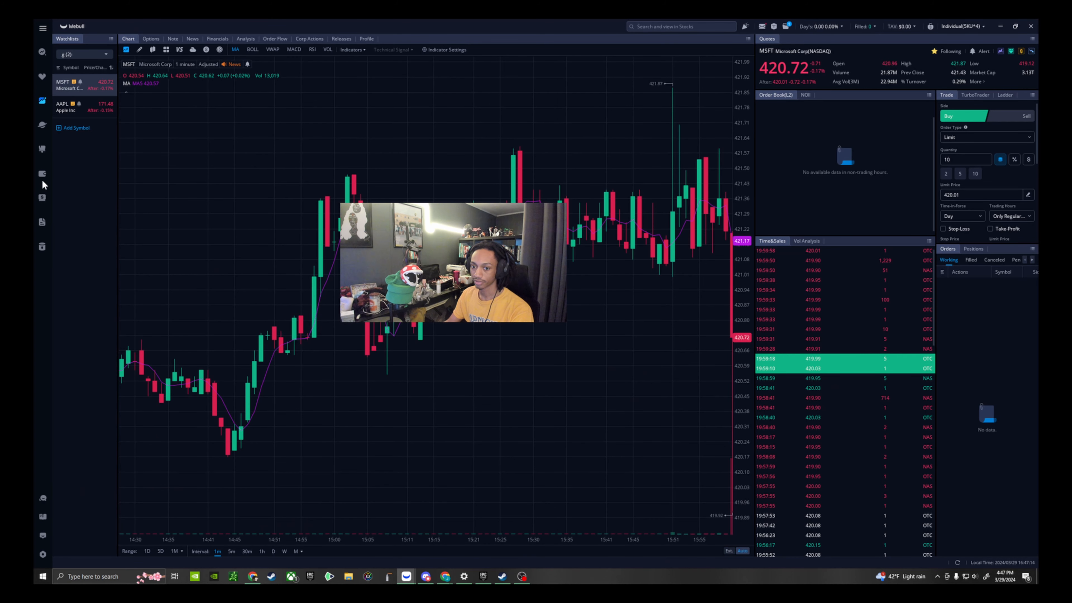
# - Return to the custom Blank Layout and save it under the name "options"
pyautogui.click(42, 156)
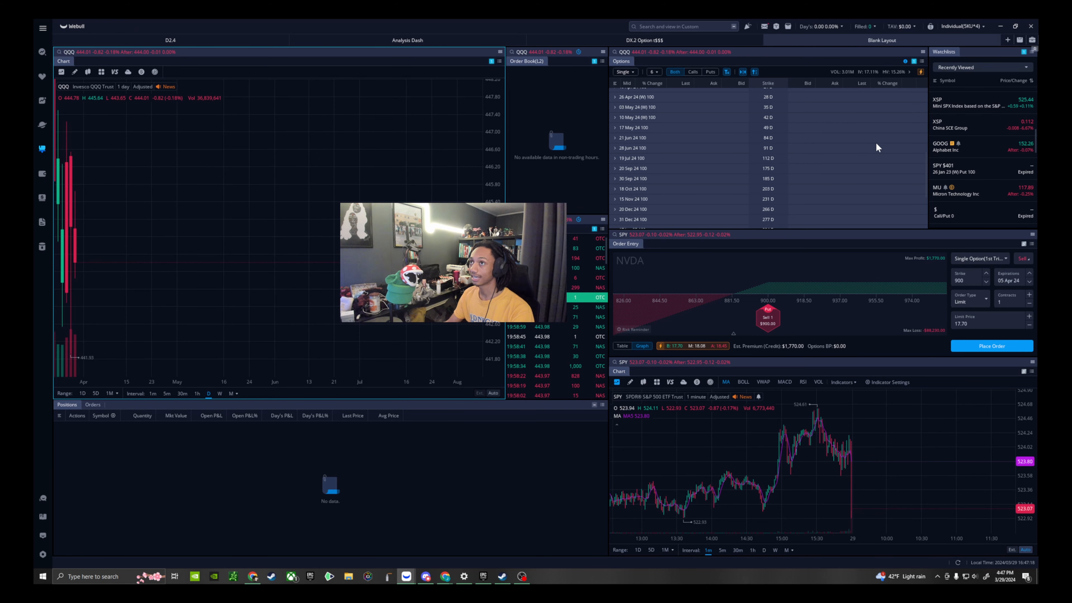
pyautogui.click(1019, 42)
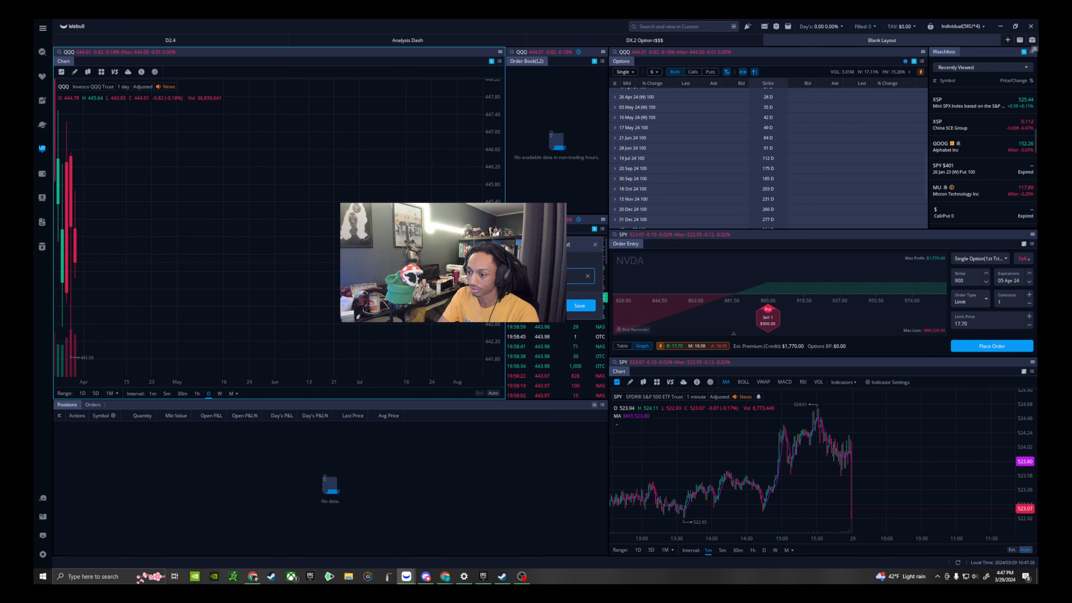
pyautogui.click(580, 305)
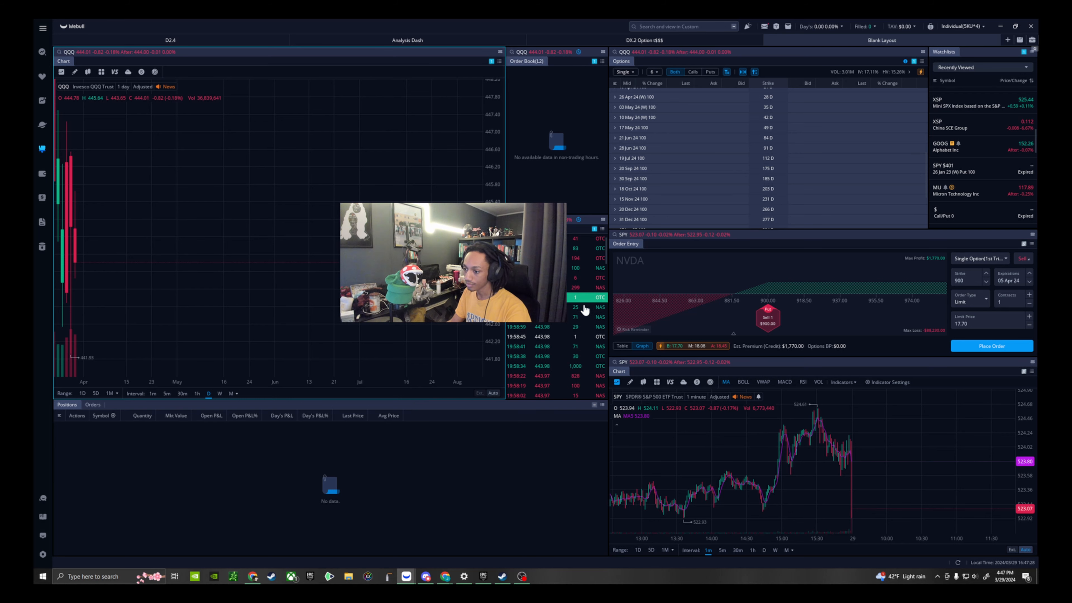
# - Open the saved "options" layout in a new layout tab and look over its daily QQQ chart
pyautogui.click(1008, 40)
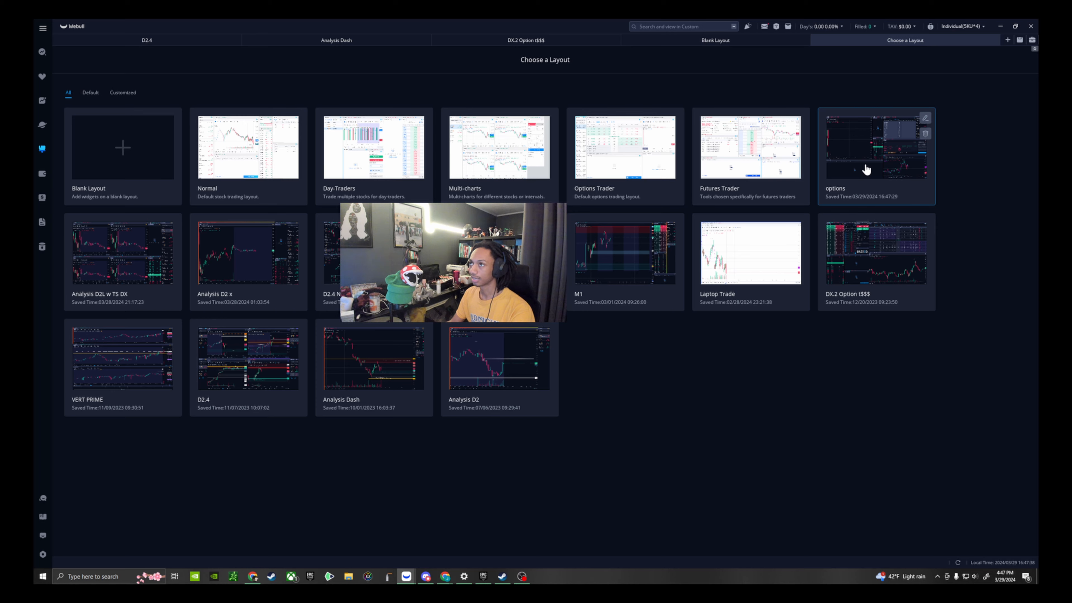
pyautogui.click(867, 170)
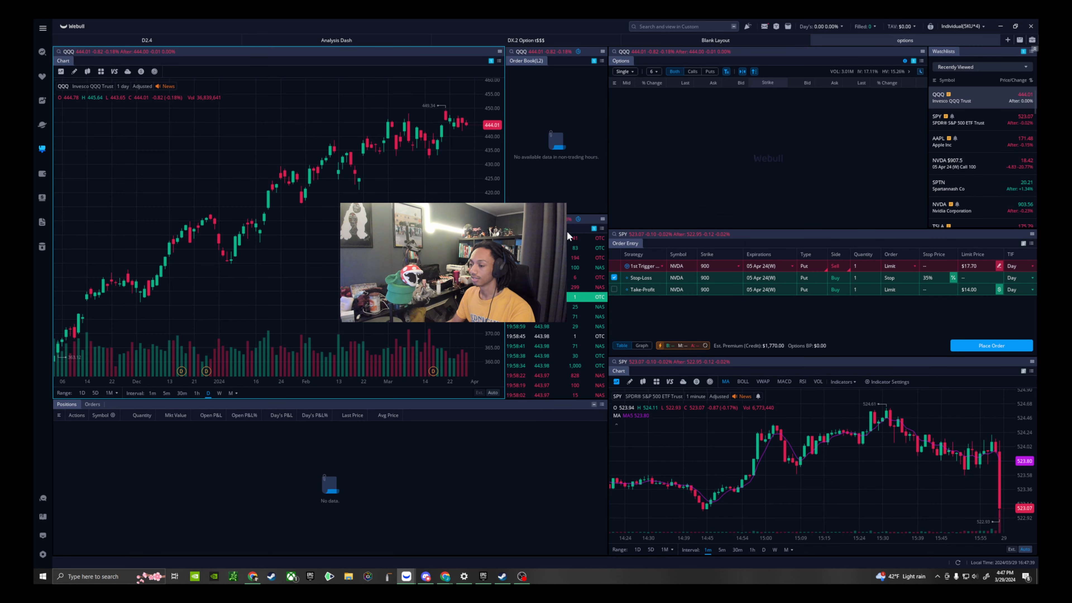
pyautogui.scroll(-3, 449, 190)
pyautogui.moveTo(439, 207); pyautogui.dragTo(328, 232)
pyautogui.scroll(3, 311, 258)
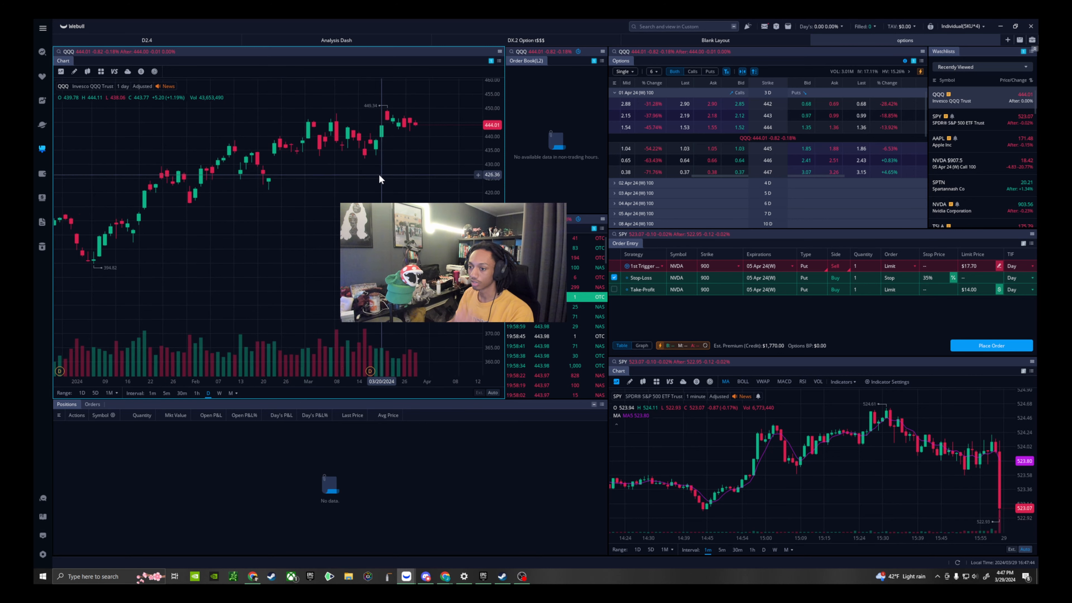
pyautogui.scroll(-3, 401, 173)
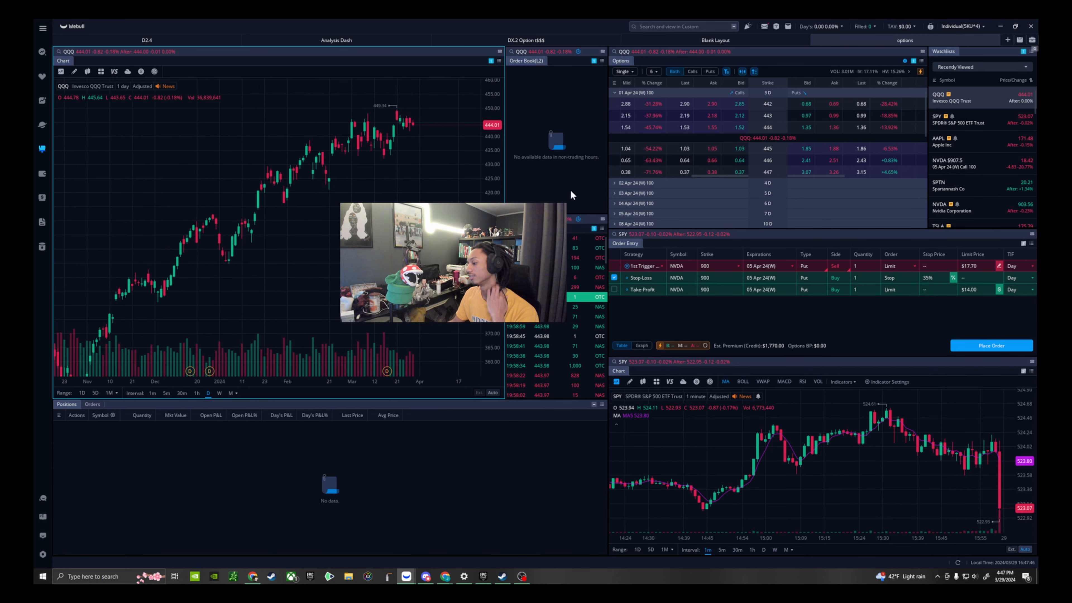